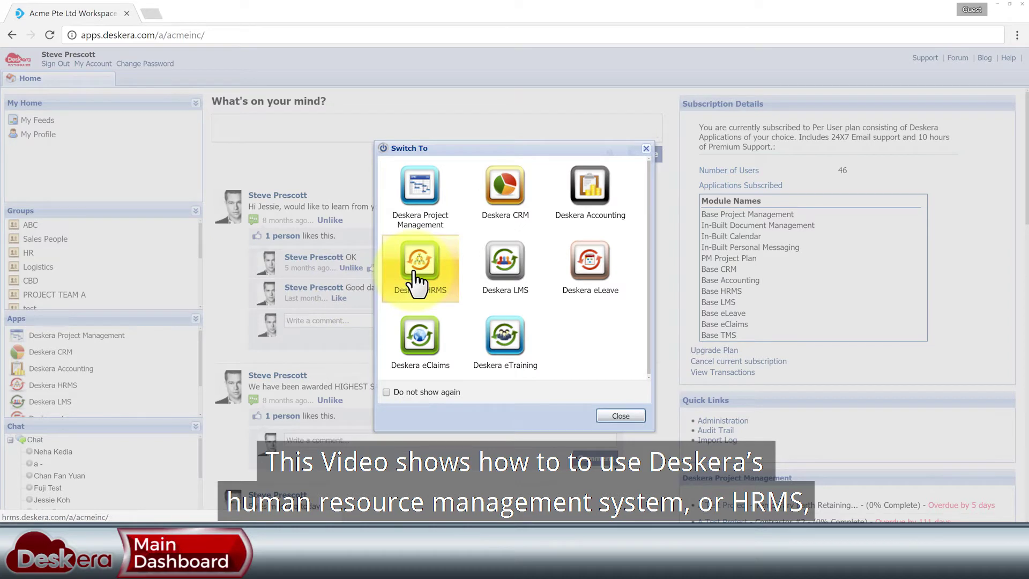
- Launch Deskera HRMS and show the Company Administrator role's permissions
{"action": "left_click", "coordinate": [418, 278]}
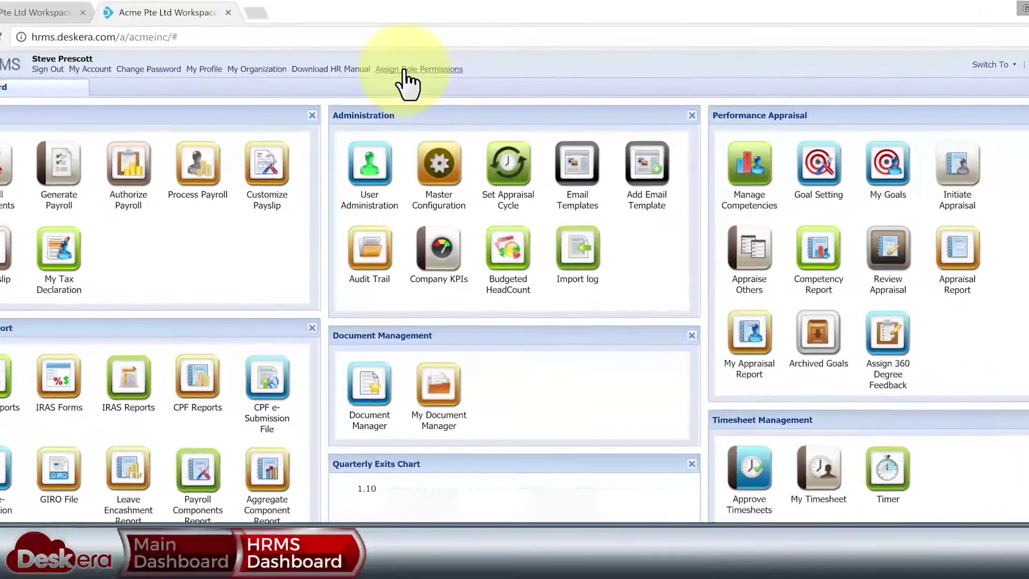
{"action": "left_click", "coordinate": [403, 72]}
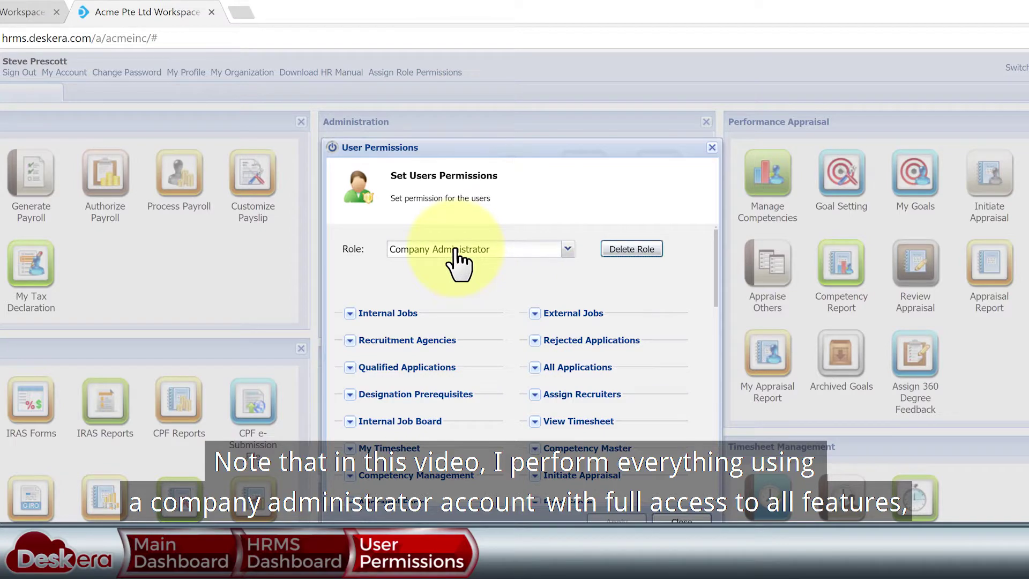
- Check the Company Administrator's payroll authorize and finalize rights, then close the permissions
{"action": "scroll", "coordinate": [343, 483], "scroll_direction": "down", "scroll_amount": 4}
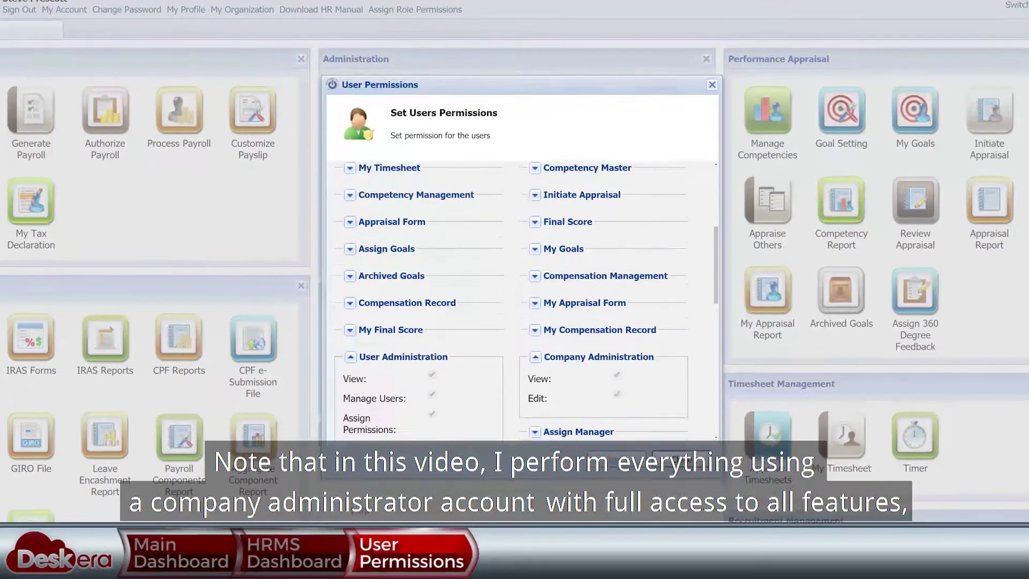
{"action": "scroll", "coordinate": [523, 279], "scroll_direction": "down", "scroll_amount": 4}
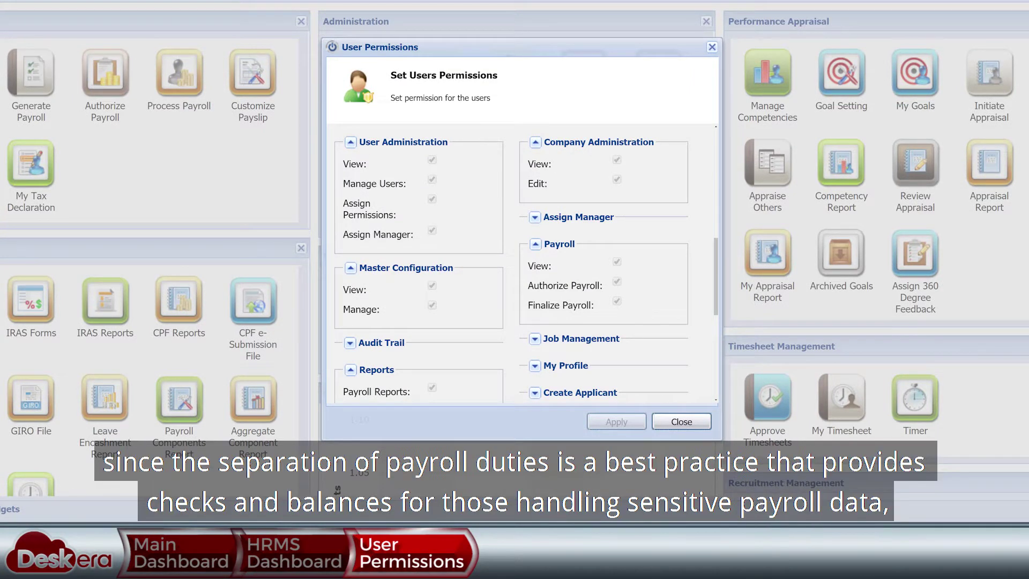
{"action": "scroll", "coordinate": [523, 263], "scroll_direction": "down", "scroll_amount": 5}
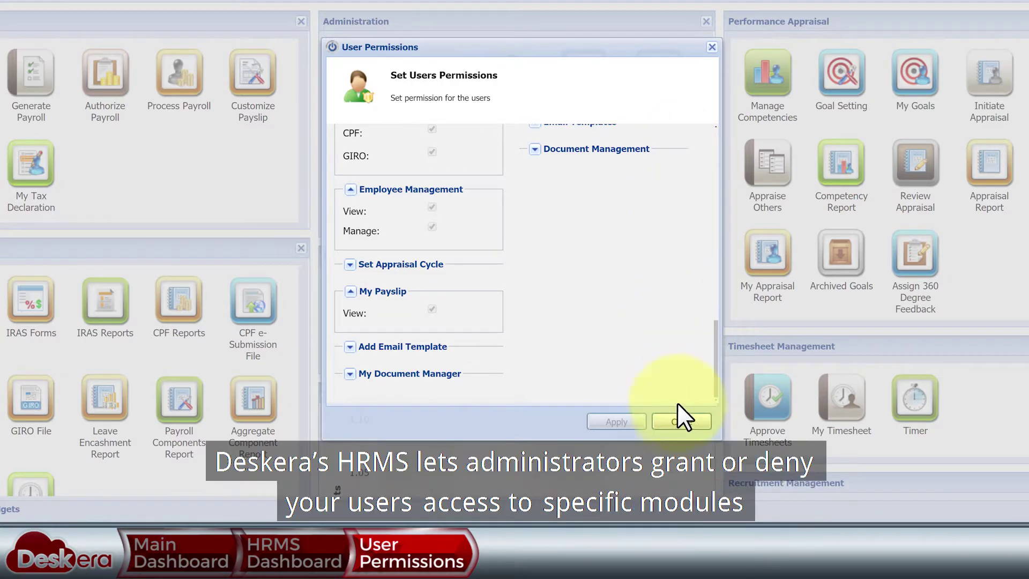
{"action": "left_click", "coordinate": [682, 422]}
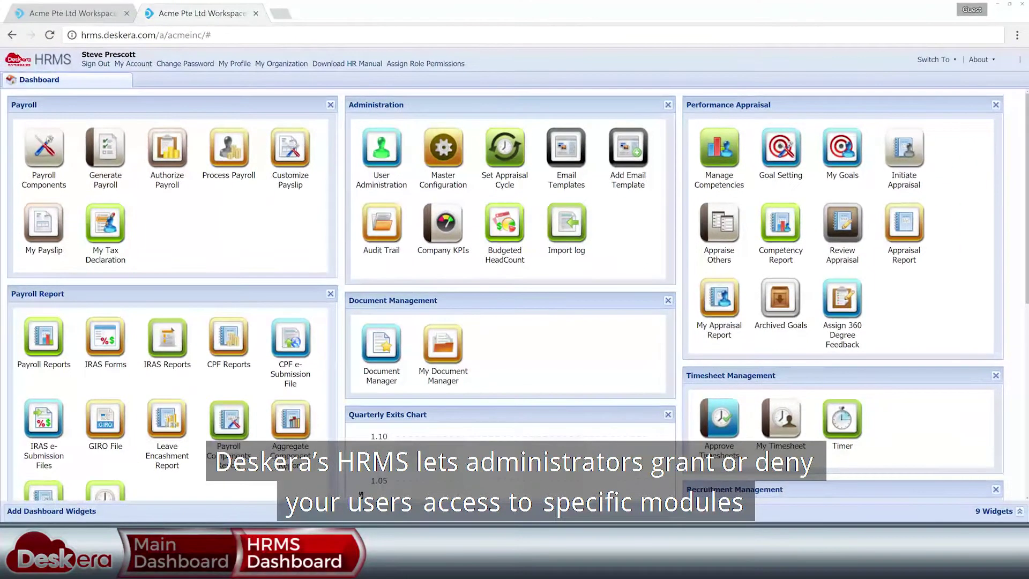
{"action": "left_click", "coordinate": [79, 11]}
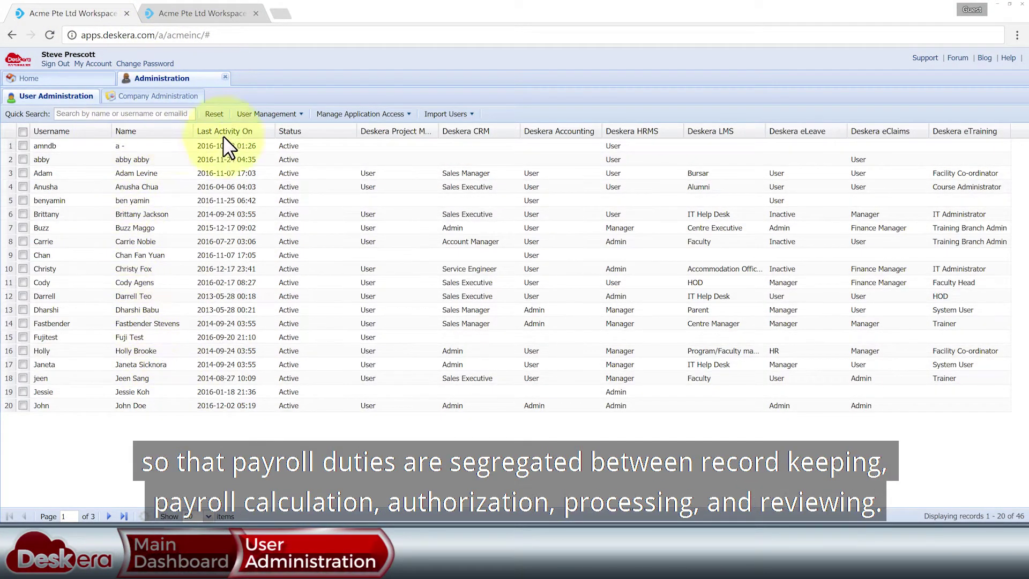
{"action": "left_click", "coordinate": [377, 113]}
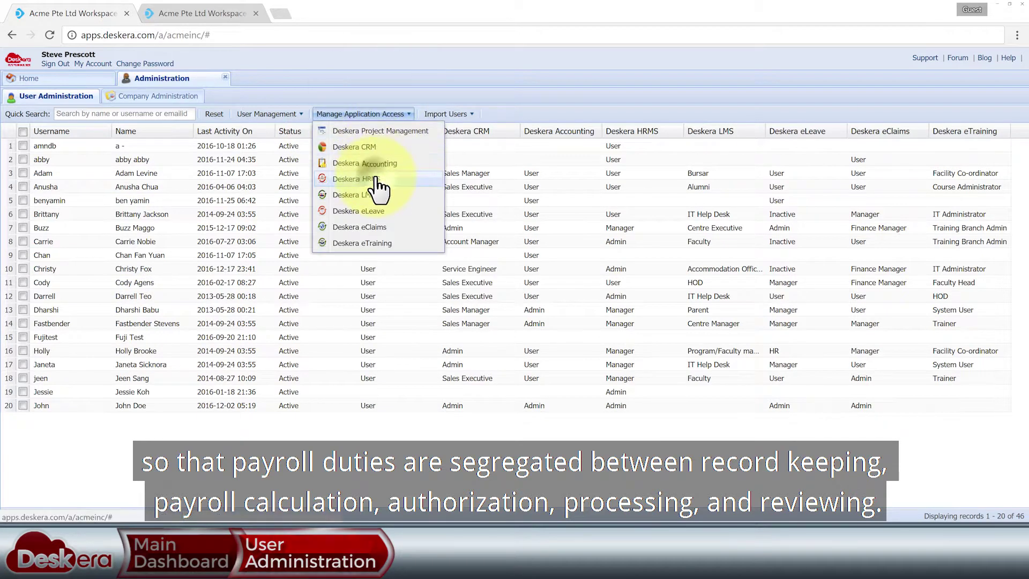
{"action": "left_click", "coordinate": [378, 179]}
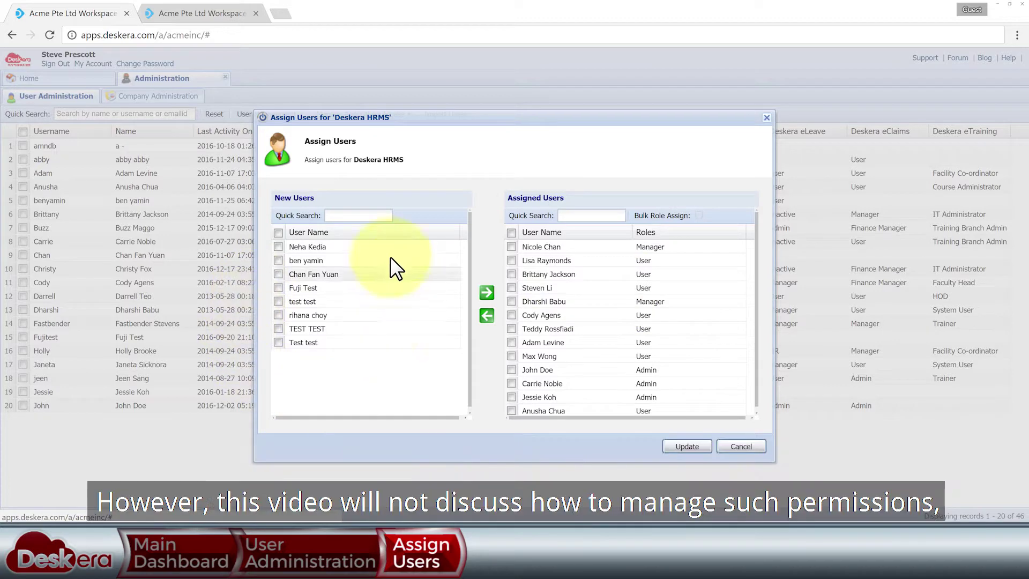
{"action": "left_click", "coordinate": [738, 446]}
{"action": "left_click", "coordinate": [195, 12]}
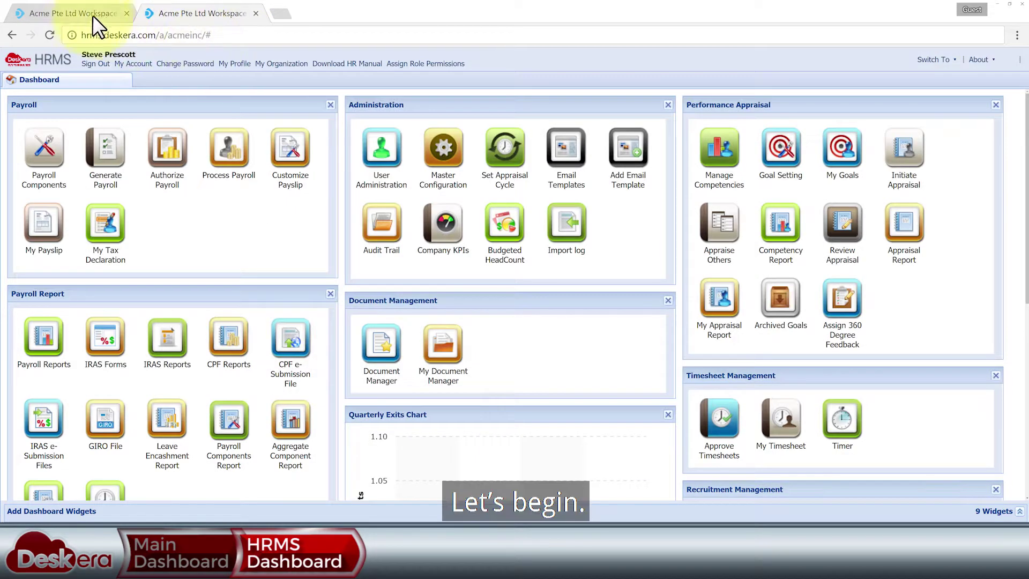
- Open workspace User Administration from the home page Quick Links
{"action": "left_click", "coordinate": [84, 13]}
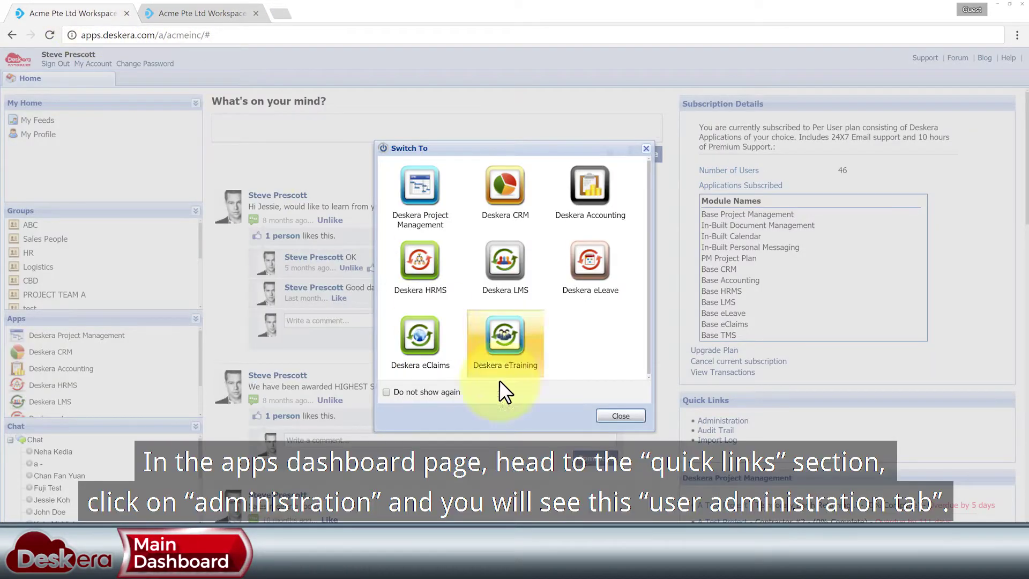
{"action": "left_click", "coordinate": [619, 417]}
{"action": "scroll", "coordinate": [540, 214], "scroll_direction": "down", "scroll_amount": 1}
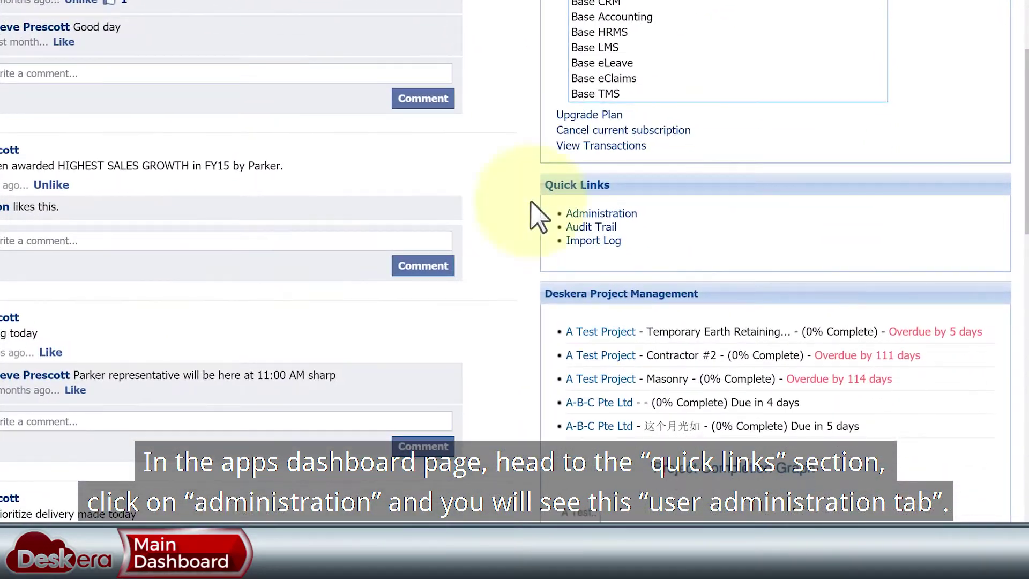
{"action": "left_click", "coordinate": [613, 214]}
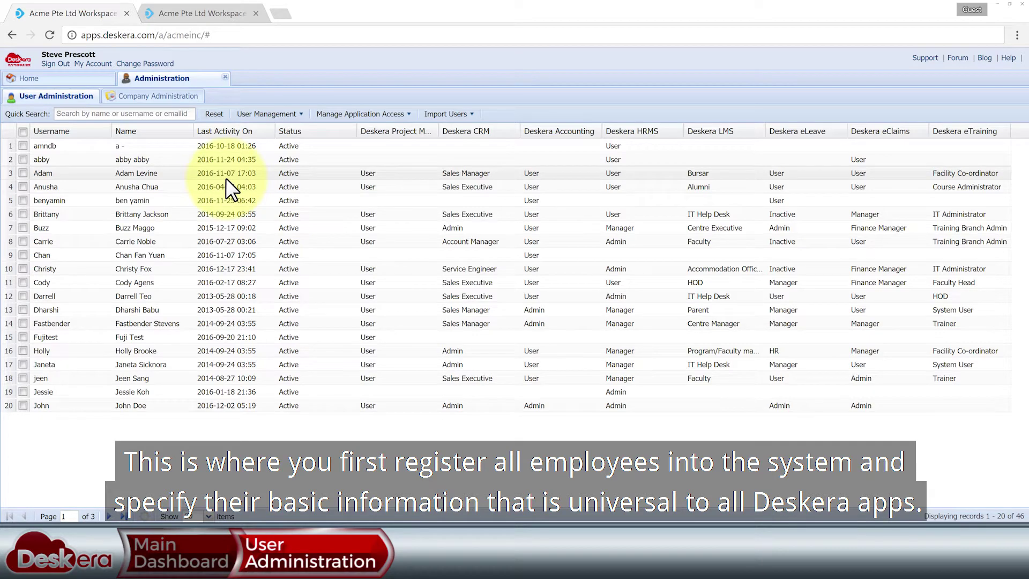
- Glance at the HRMS employee list, then return to User Administration's User Management options
{"action": "left_click", "coordinate": [217, 14]}
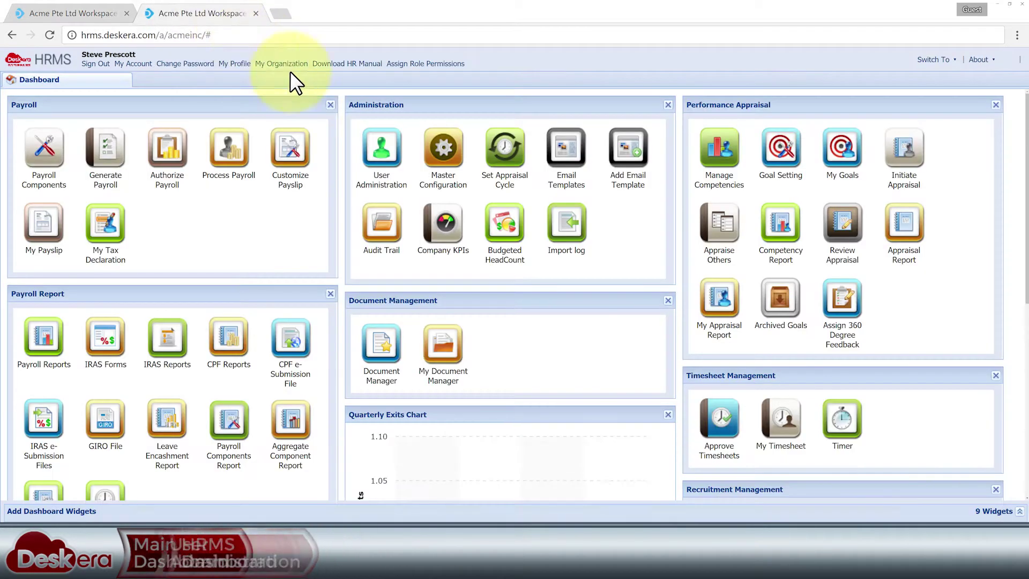
{"action": "left_click", "coordinate": [382, 160]}
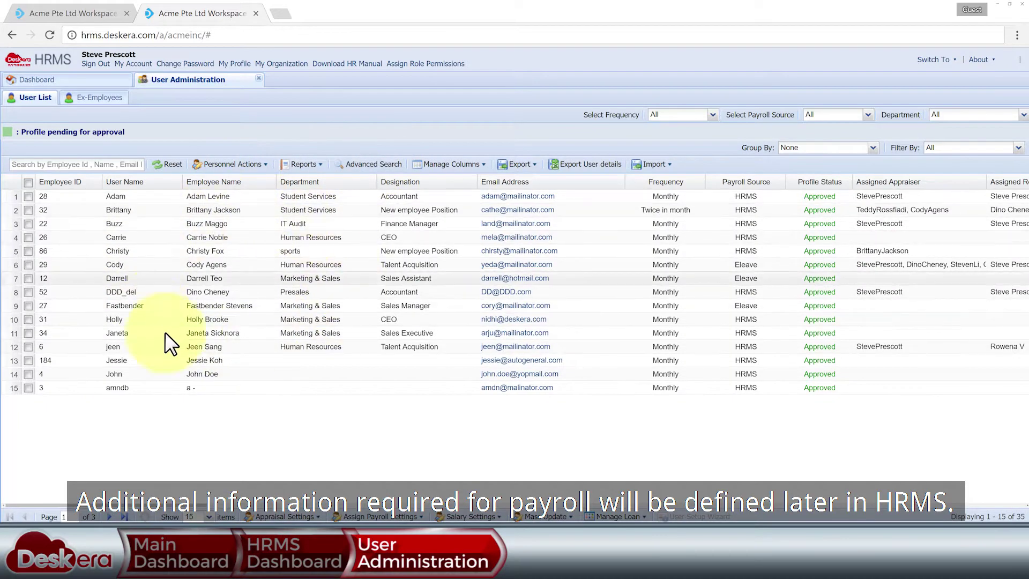
{"action": "left_click", "coordinate": [82, 15]}
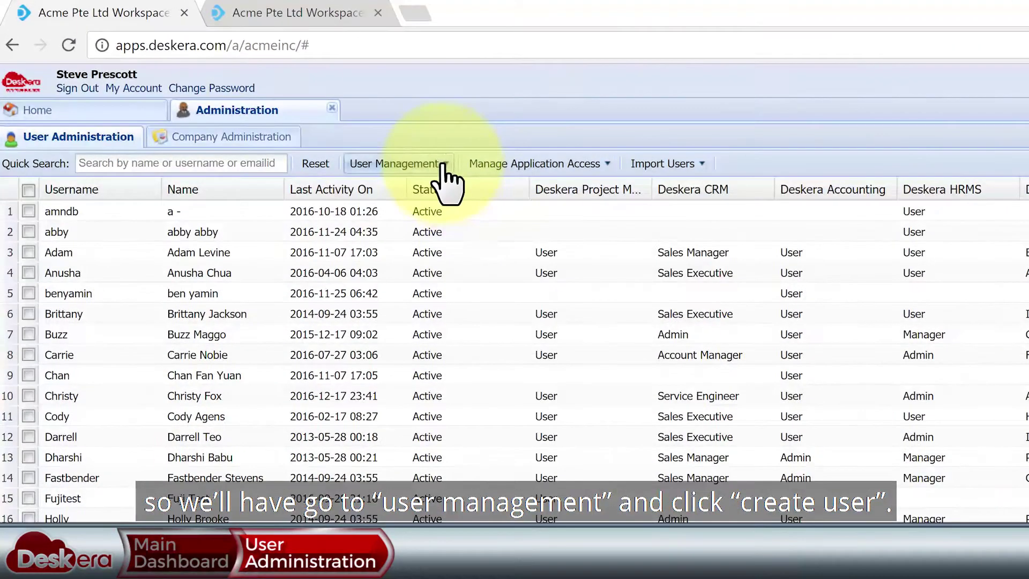
{"action": "left_click", "coordinate": [298, 113]}
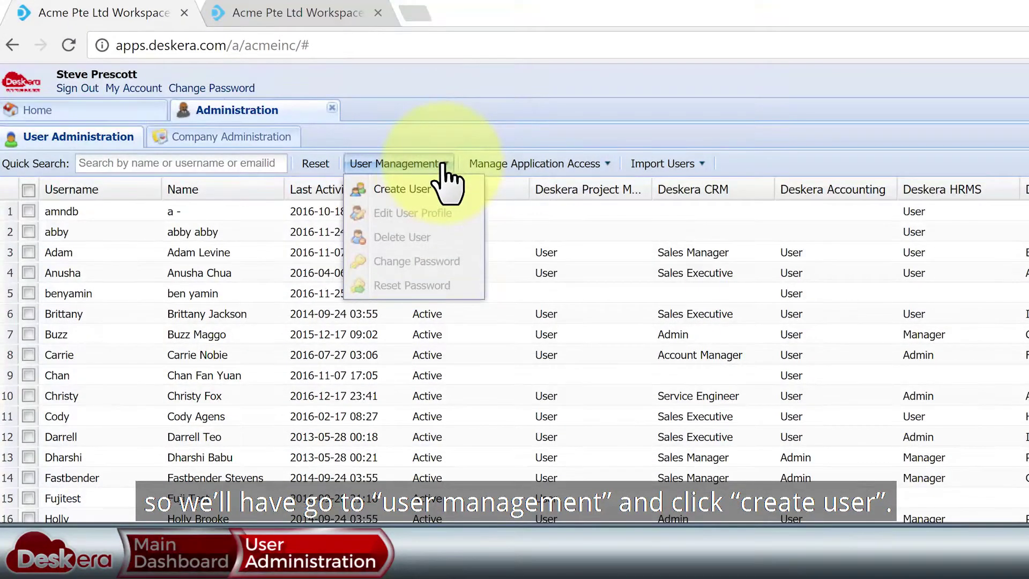
- Start a new user and enter their first name, last name, username and e-mail address
{"action": "left_click", "coordinate": [431, 185]}
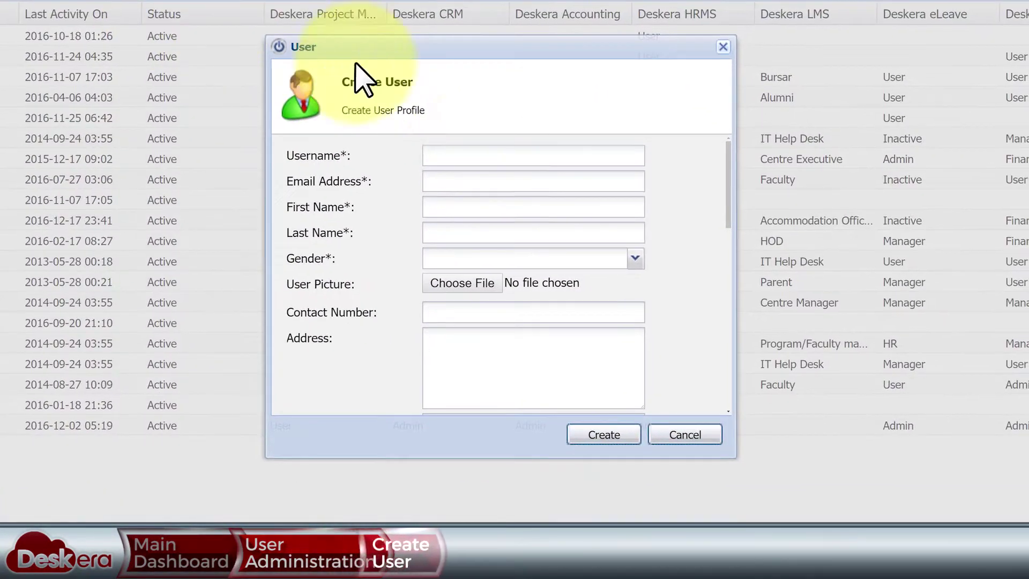
{"action": "left_click", "coordinate": [476, 208]}
{"action": "left_click", "coordinate": [471, 233]}
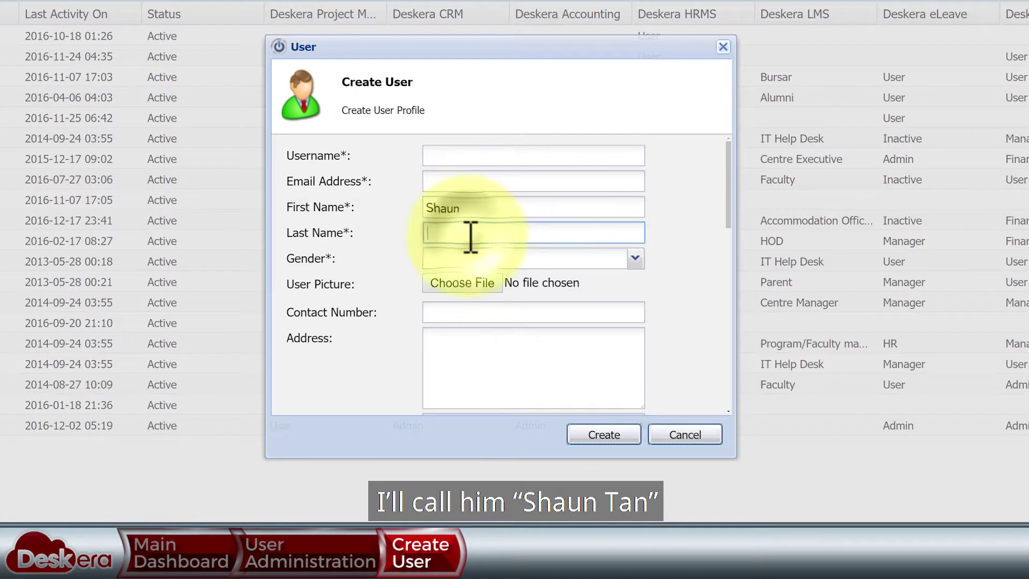
{"action": "left_click", "coordinate": [463, 157]}
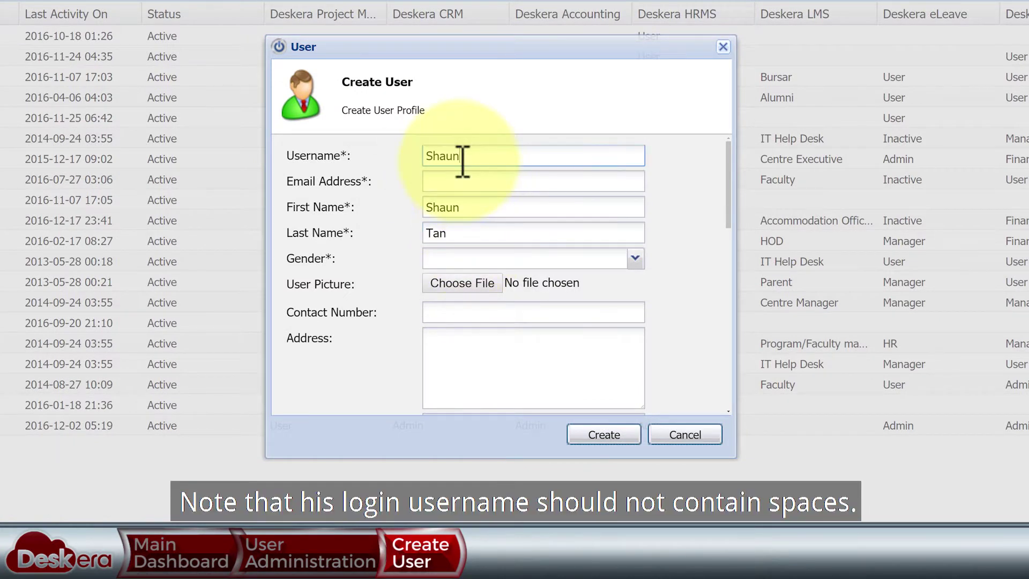
{"action": "triple_click", "coordinate": [501, 156]}
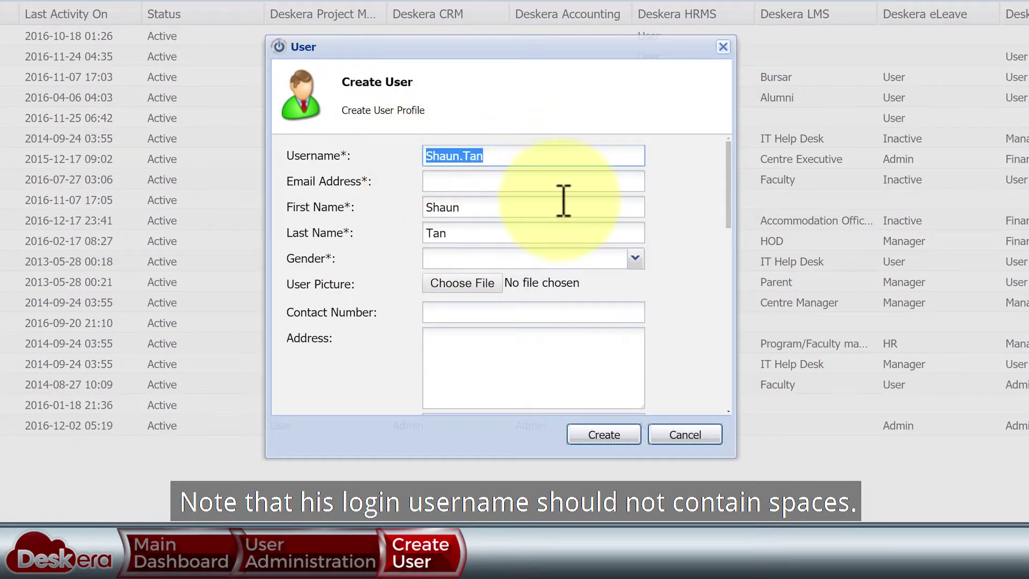
{"action": "left_click", "coordinate": [523, 179]}
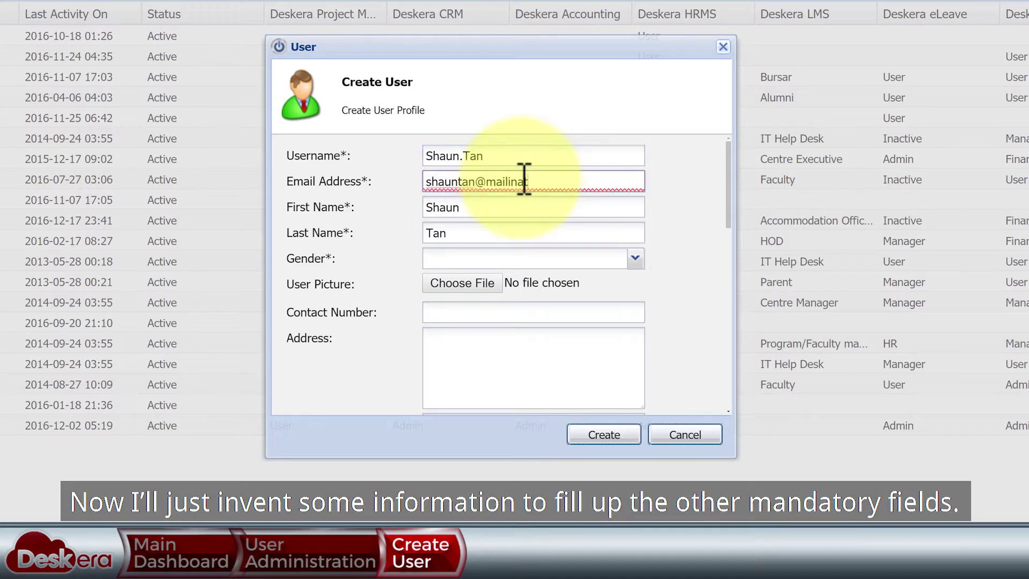
- Set the new user's gender to Male and create the account, reaching 47 users
{"action": "left_click", "coordinate": [635, 259]}
{"action": "left_click", "coordinate": [536, 271]}
{"action": "scroll", "coordinate": [588, 292], "scroll_direction": "down", "scroll_amount": 5}
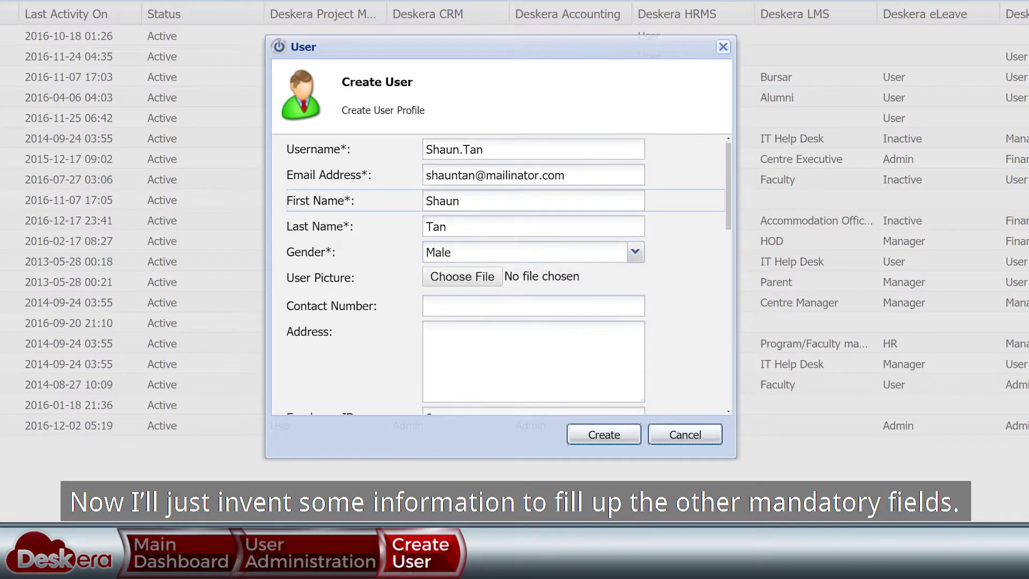
{"action": "scroll", "coordinate": [501, 273], "scroll_direction": "down", "scroll_amount": 4}
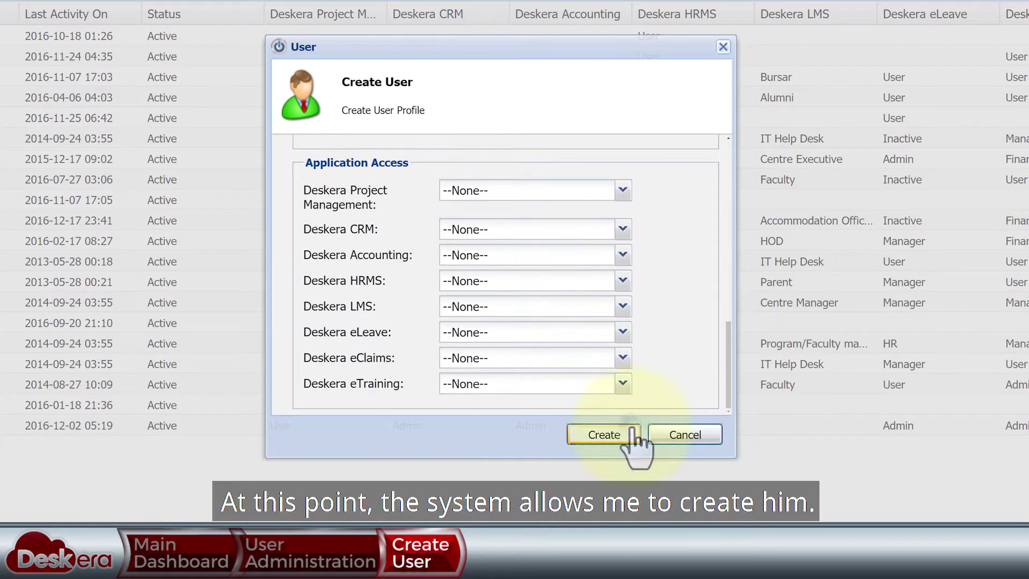
{"action": "left_click", "coordinate": [633, 432]}
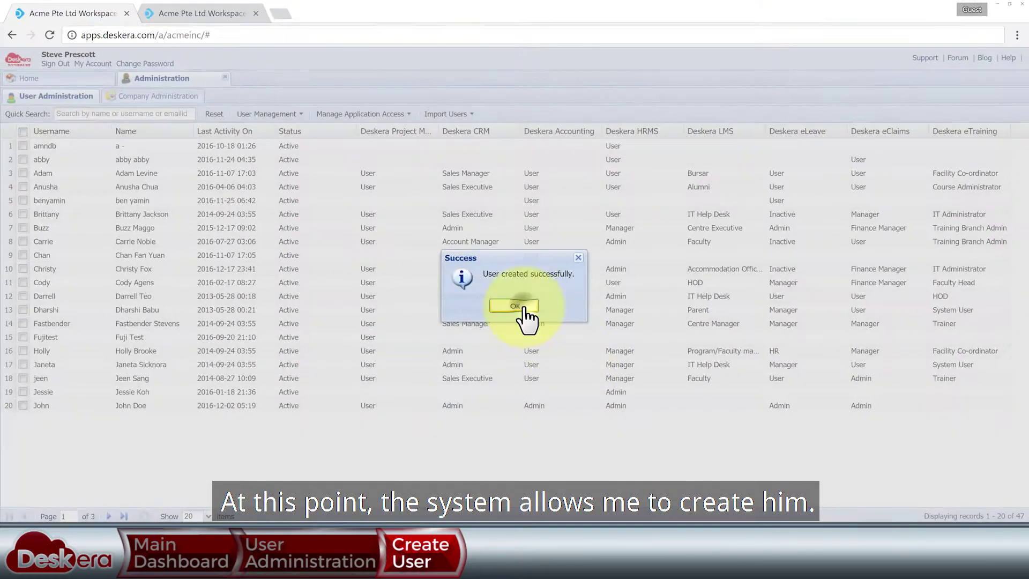
{"action": "left_click", "coordinate": [524, 308]}
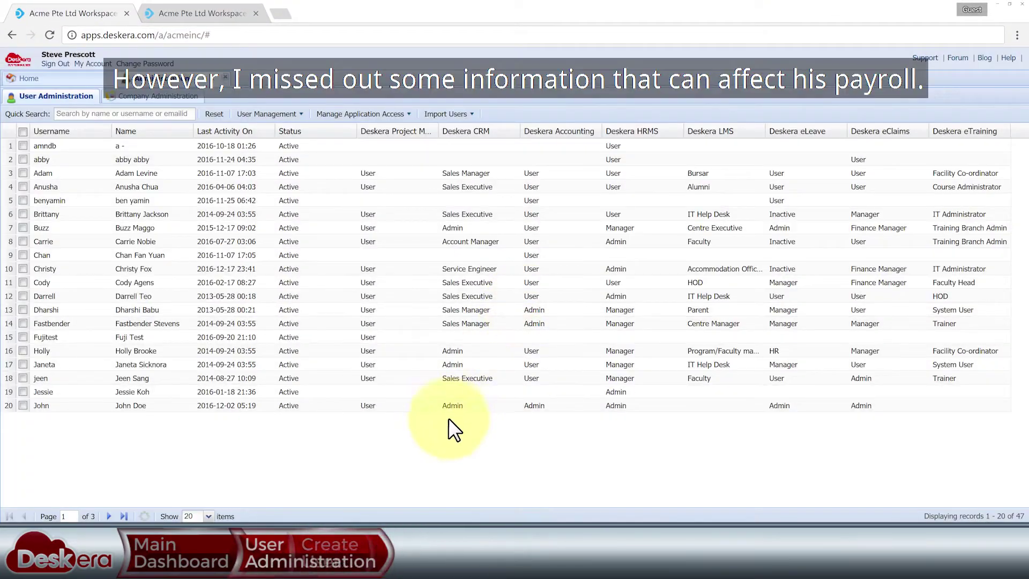
- Show 120 users per page and open the new employee's profile for editing
{"action": "left_click", "coordinate": [209, 516]}
{"action": "left_click", "coordinate": [206, 508]}
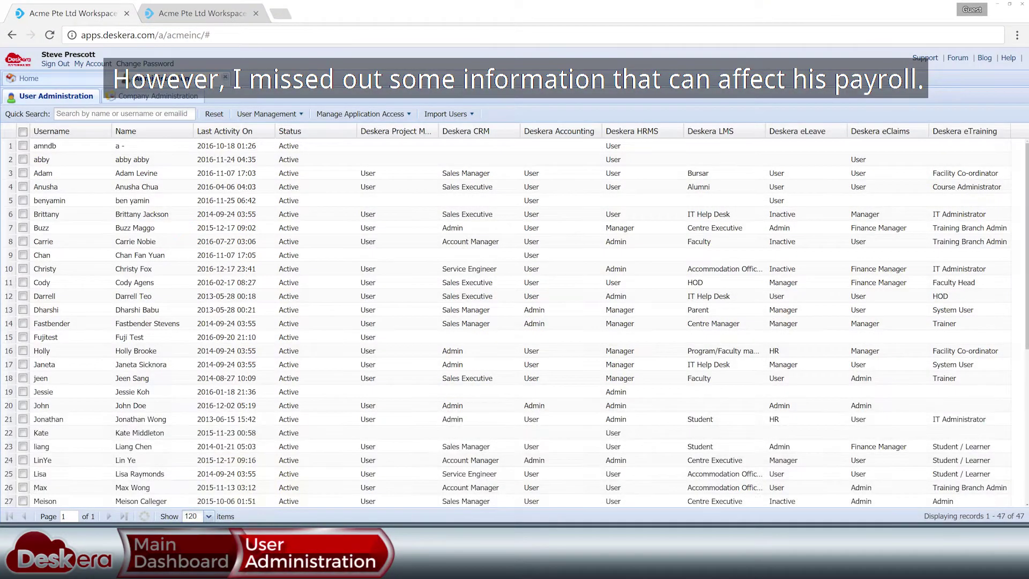
{"action": "scroll", "coordinate": [504, 332], "scroll_direction": "down", "scroll_amount": 5}
{"action": "left_click", "coordinate": [23, 324]}
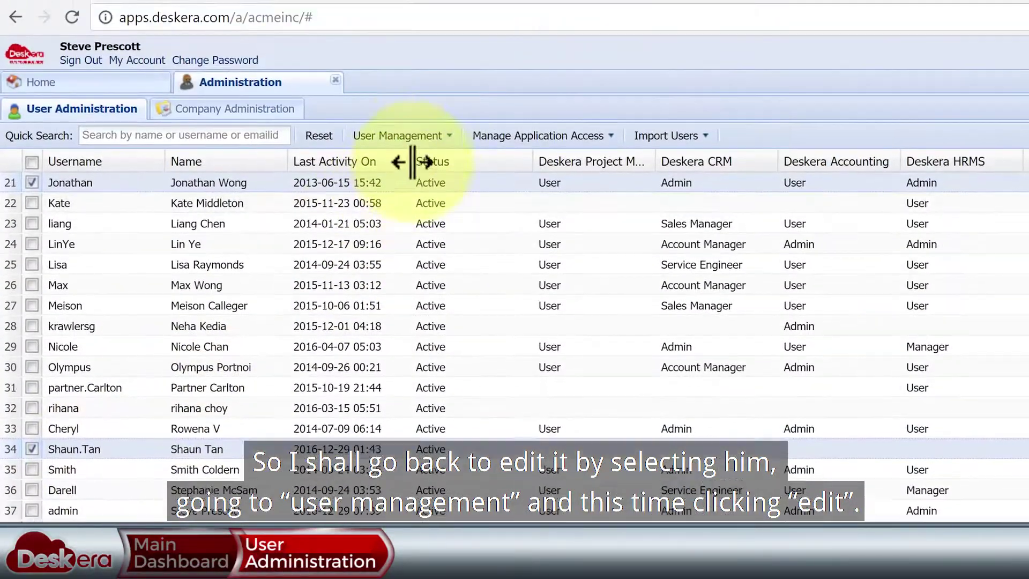
{"action": "left_click", "coordinate": [407, 134]}
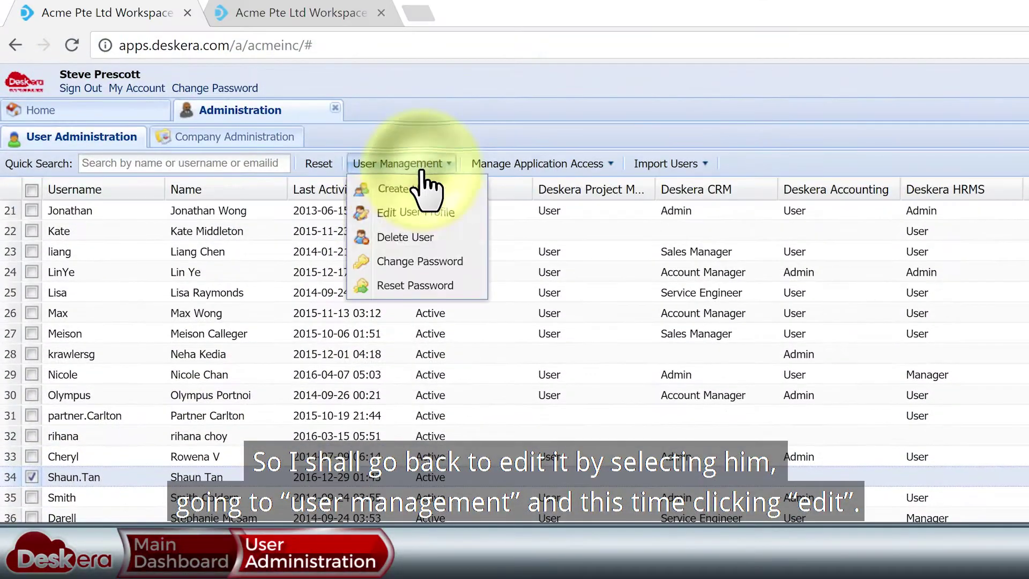
{"action": "left_click", "coordinate": [423, 212]}
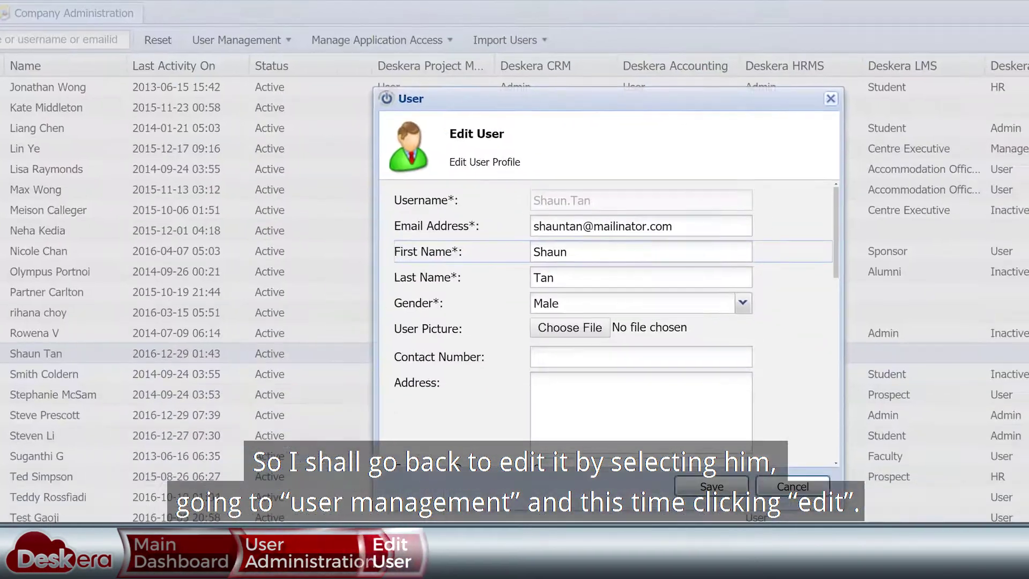
- Set Date of Joining to 2016-12-03 and Date of Confirmation to 2016-12-06
{"action": "scroll", "coordinate": [504, 242], "scroll_direction": "down", "scroll_amount": 5}
{"action": "scroll", "coordinate": [503, 241], "scroll_direction": "down", "scroll_amount": 2}
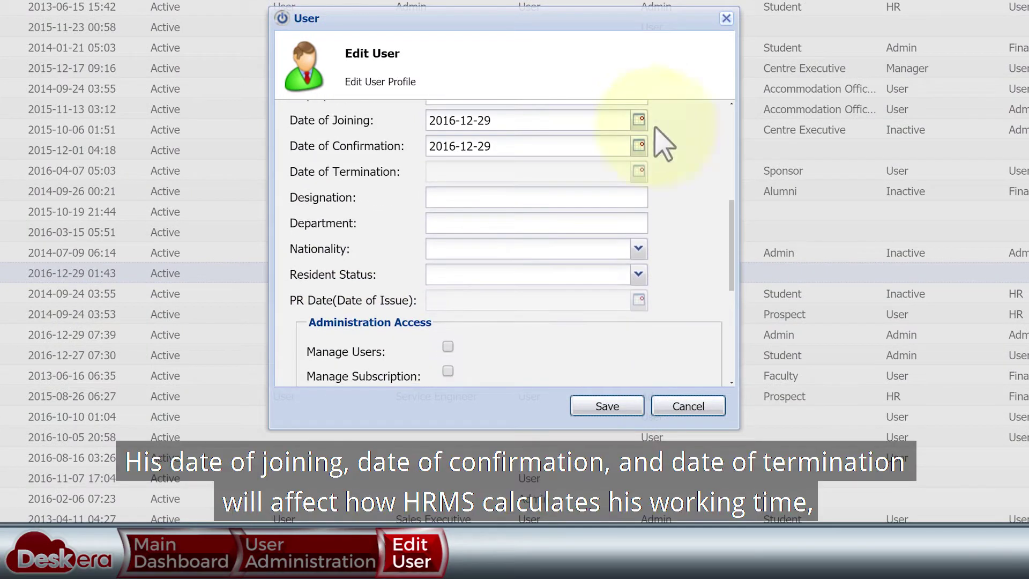
{"action": "left_click", "coordinate": [639, 120]}
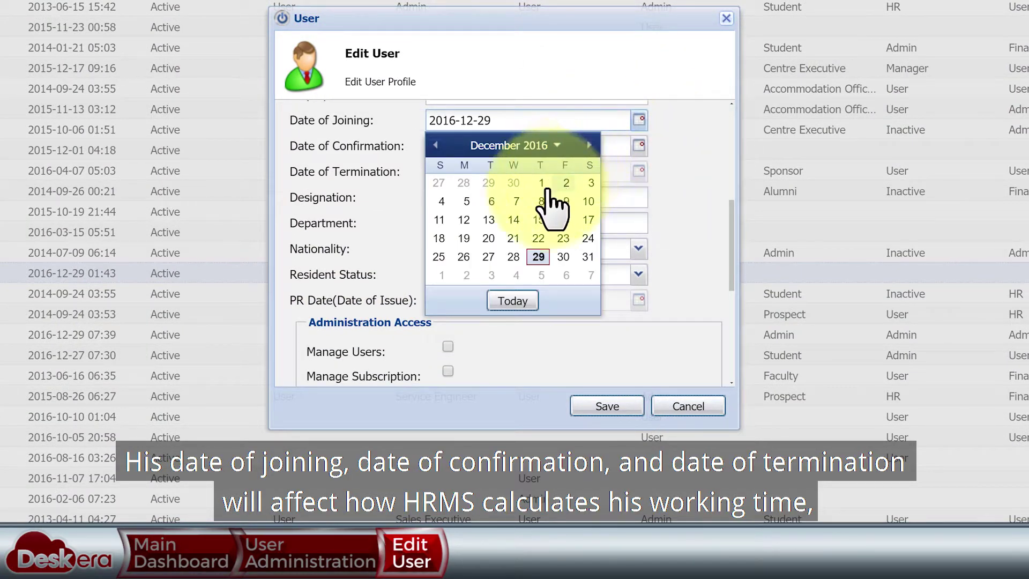
{"action": "left_click", "coordinate": [588, 183]}
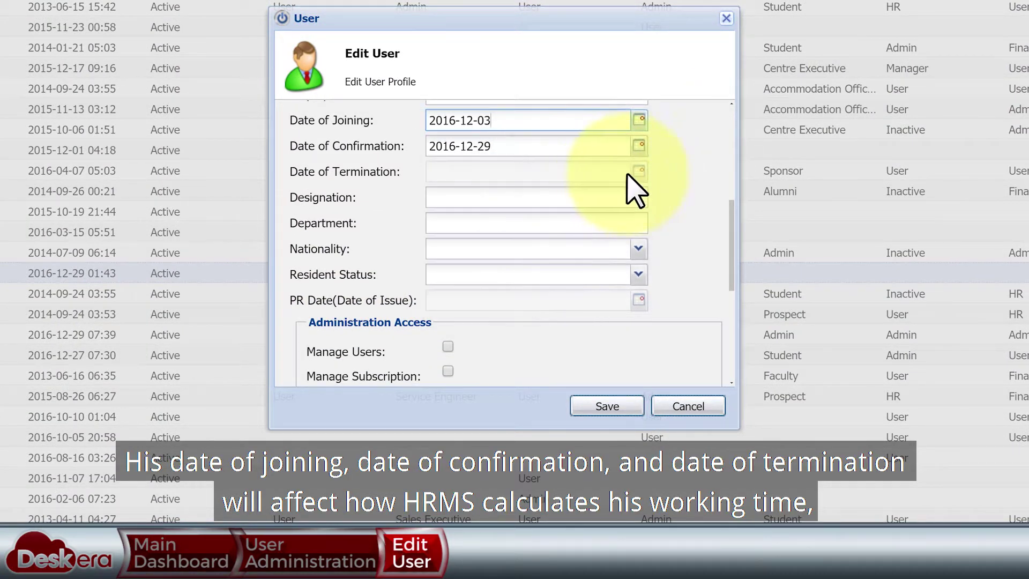
{"action": "left_click", "coordinate": [639, 145]}
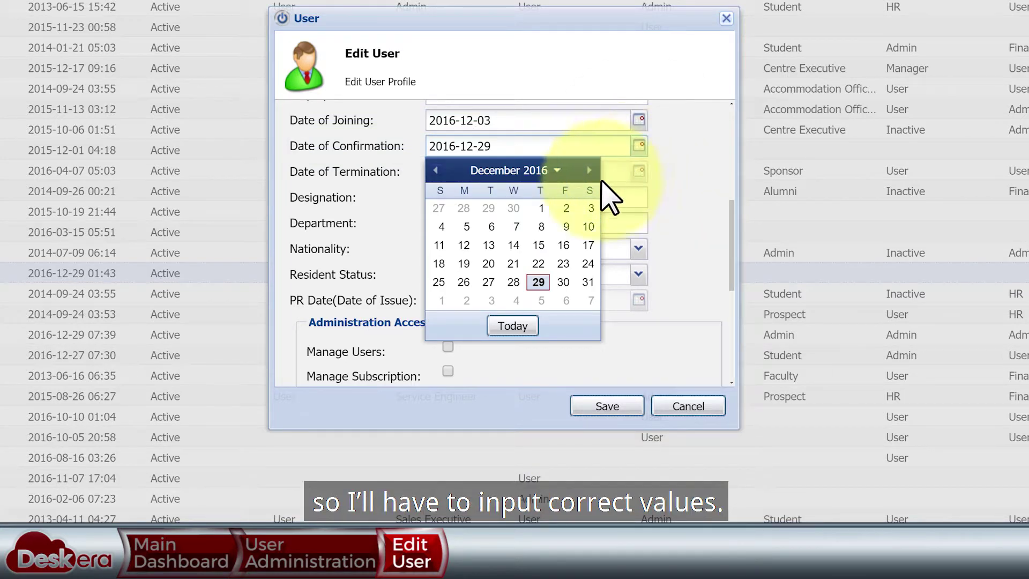
{"action": "left_click", "coordinate": [492, 227]}
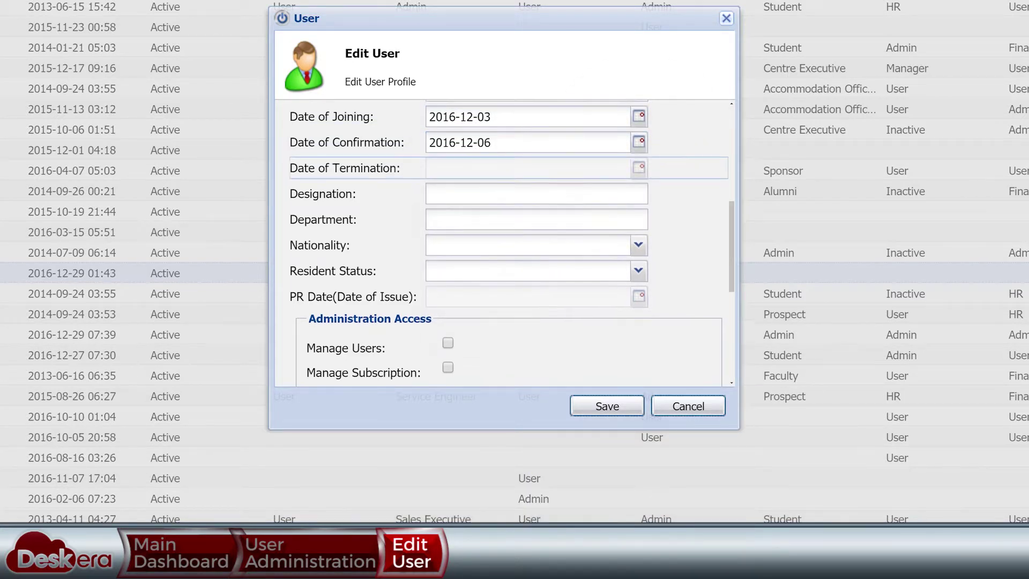
- Give the employee User access to HRMS, eLeave and eClaims and save the profile
{"action": "scroll", "coordinate": [528, 241], "scroll_direction": "down", "scroll_amount": 6}
{"action": "left_click", "coordinate": [626, 251]}
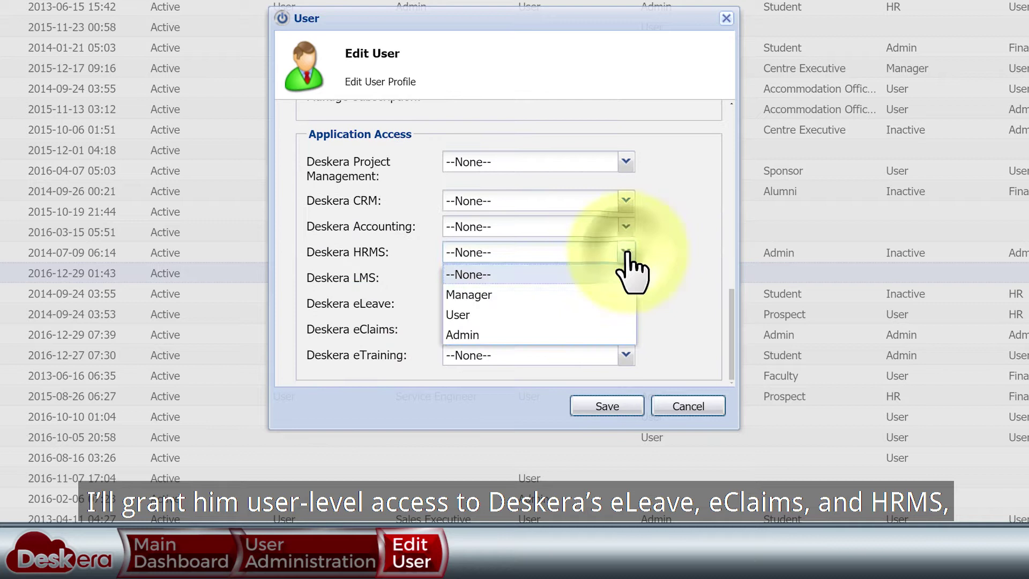
{"action": "left_click", "coordinate": [550, 312]}
{"action": "left_click", "coordinate": [626, 303]}
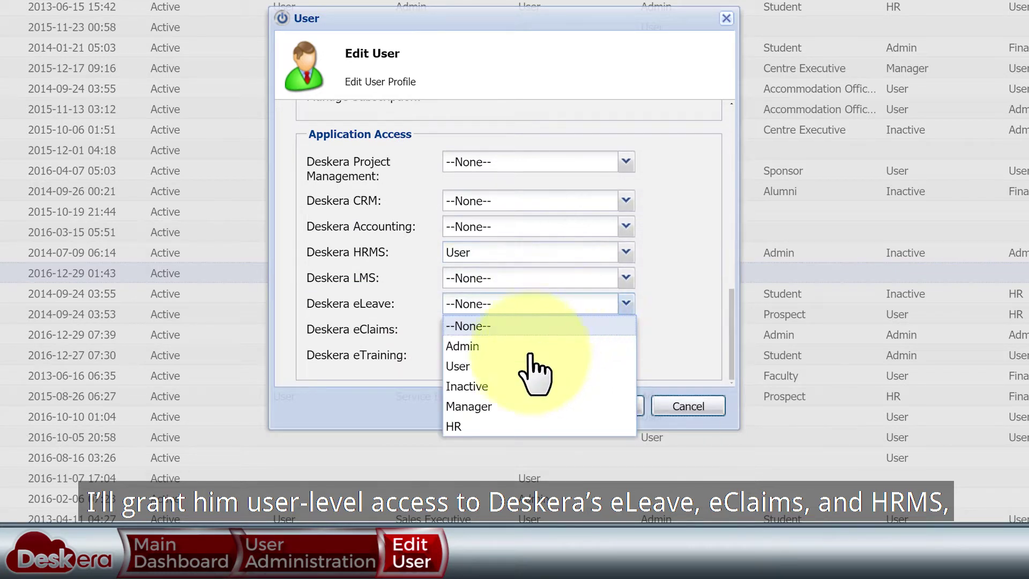
{"action": "left_click", "coordinate": [526, 365]}
{"action": "left_click", "coordinate": [616, 332]}
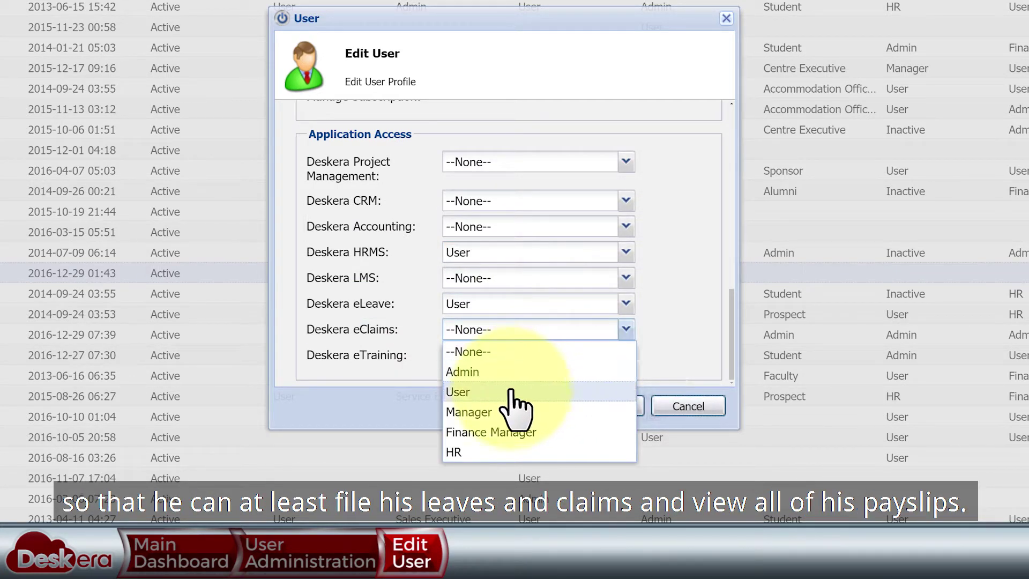
{"action": "left_click", "coordinate": [511, 391]}
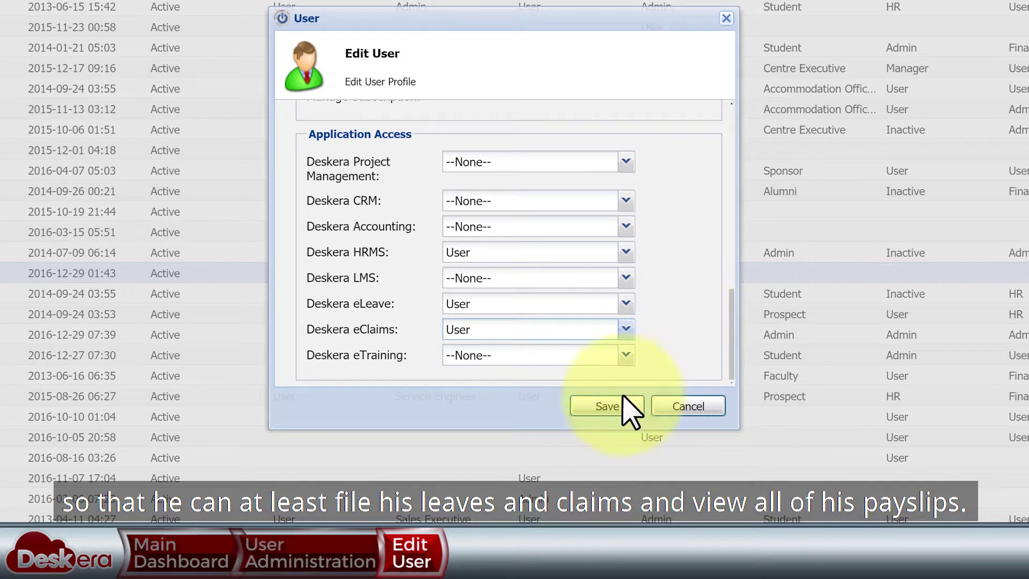
{"action": "left_click", "coordinate": [617, 408]}
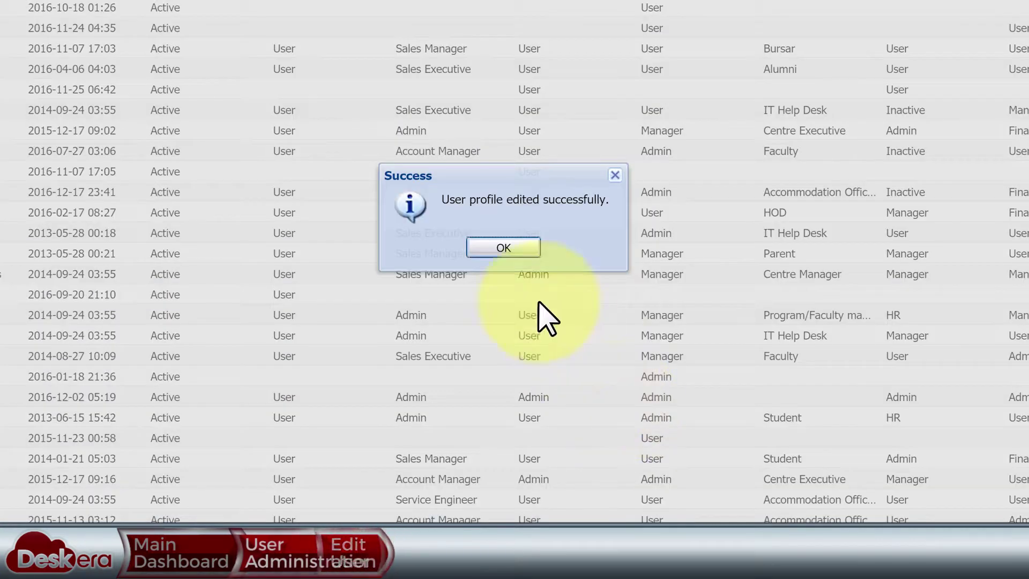
{"action": "left_click", "coordinate": [511, 248]}
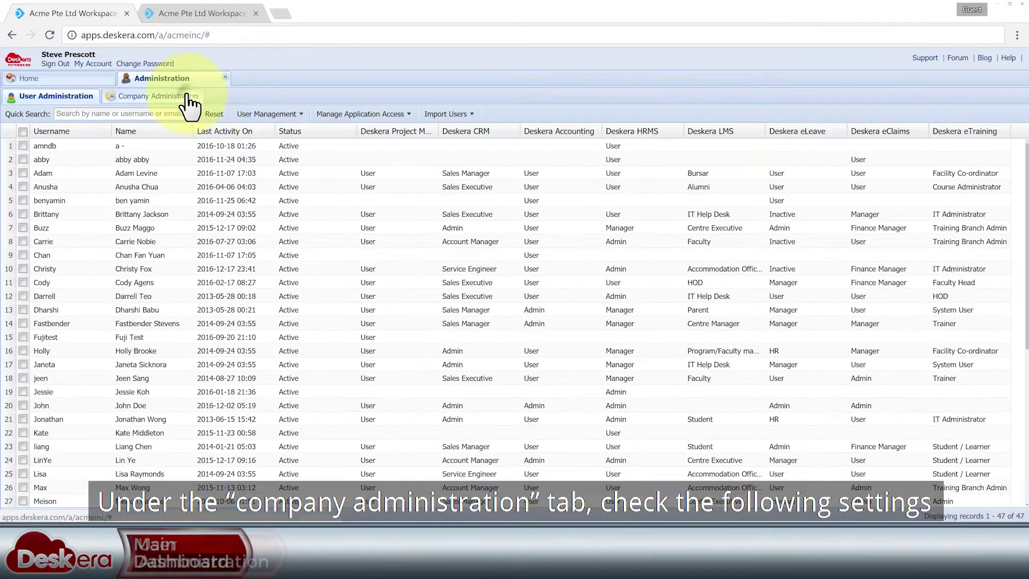
- Keep country Singapore, time zone (GMT+08:00) Singapore and currency SG Dollar, and update company settings
{"action": "left_click", "coordinate": [194, 97]}
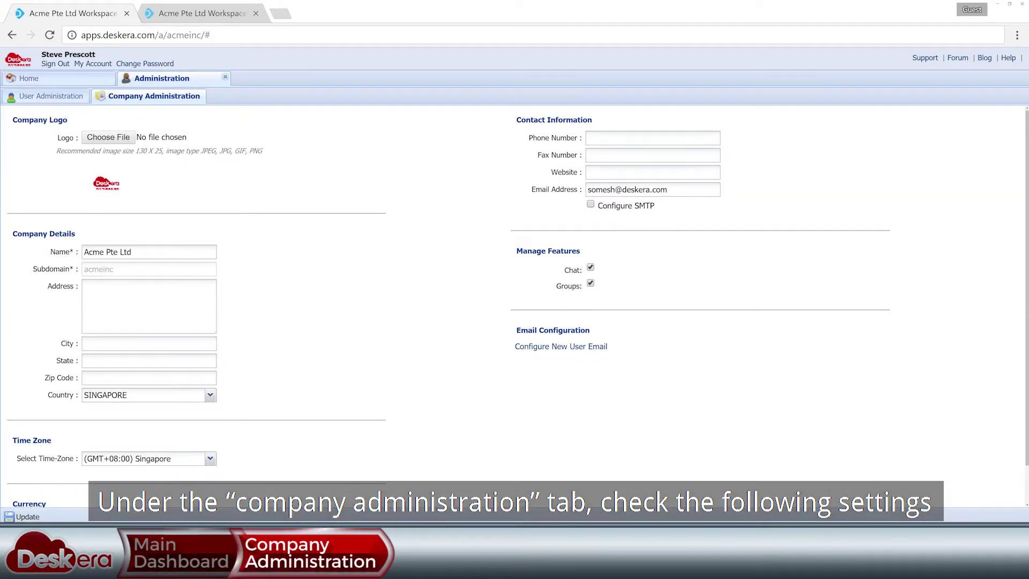
{"action": "scroll", "coordinate": [515, 306], "scroll_direction": "down", "scroll_amount": 1}
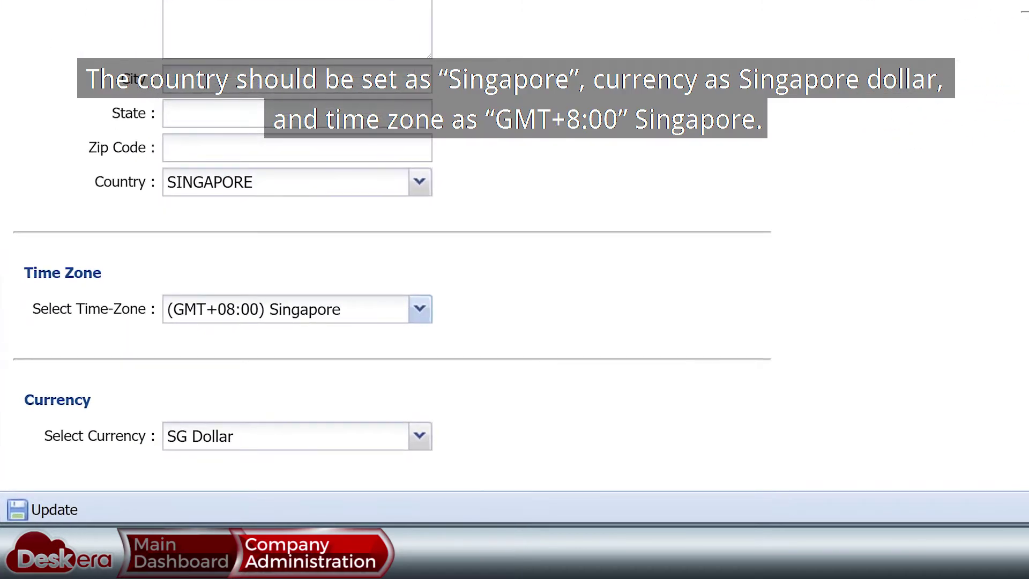
{"action": "left_click", "coordinate": [415, 300]}
{"action": "left_click", "coordinate": [415, 301]}
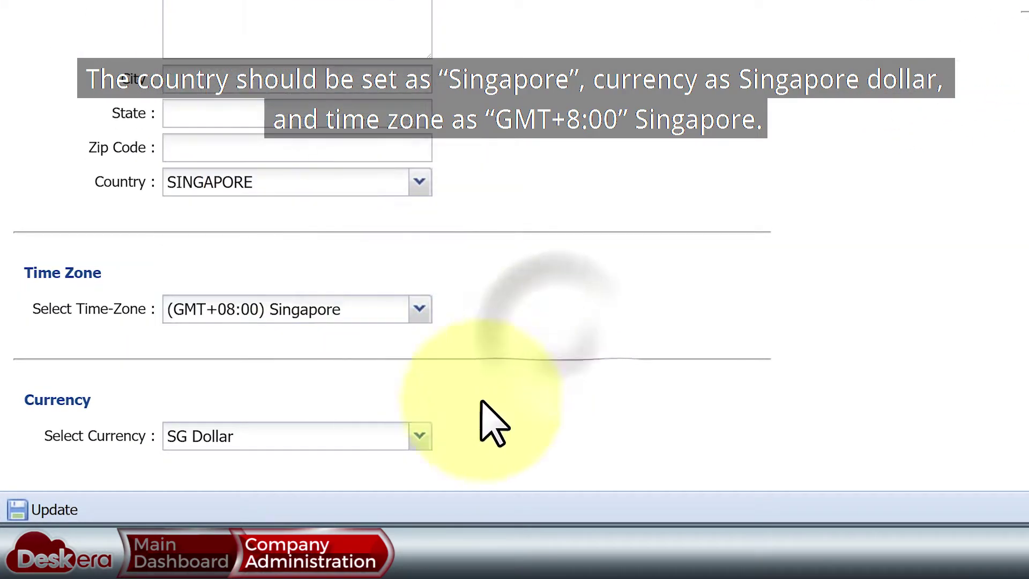
{"action": "left_click", "coordinate": [419, 439]}
{"action": "left_click", "coordinate": [420, 438]}
{"action": "left_click", "coordinate": [48, 510]}
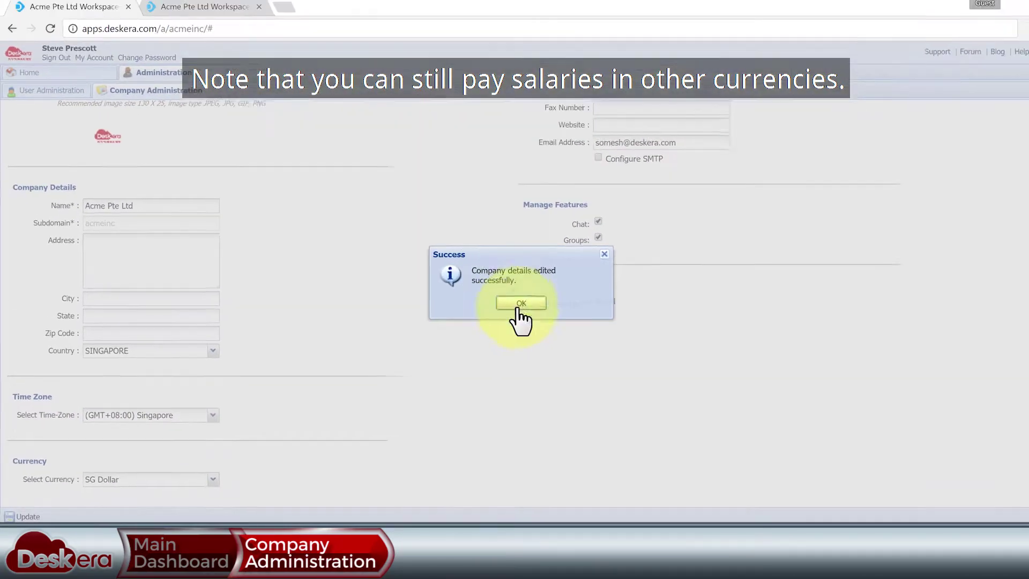
{"action": "left_click", "coordinate": [517, 314]}
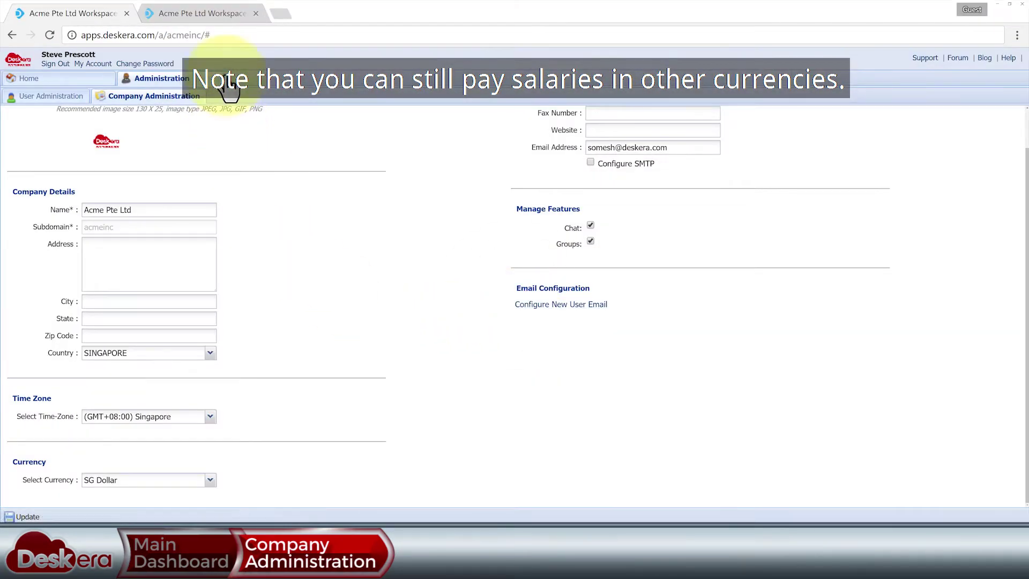
{"action": "left_click", "coordinate": [229, 91]}
- Close the admin views and confirm January as the financial month in Master Configuration
{"action": "left_click", "coordinate": [126, 13]}
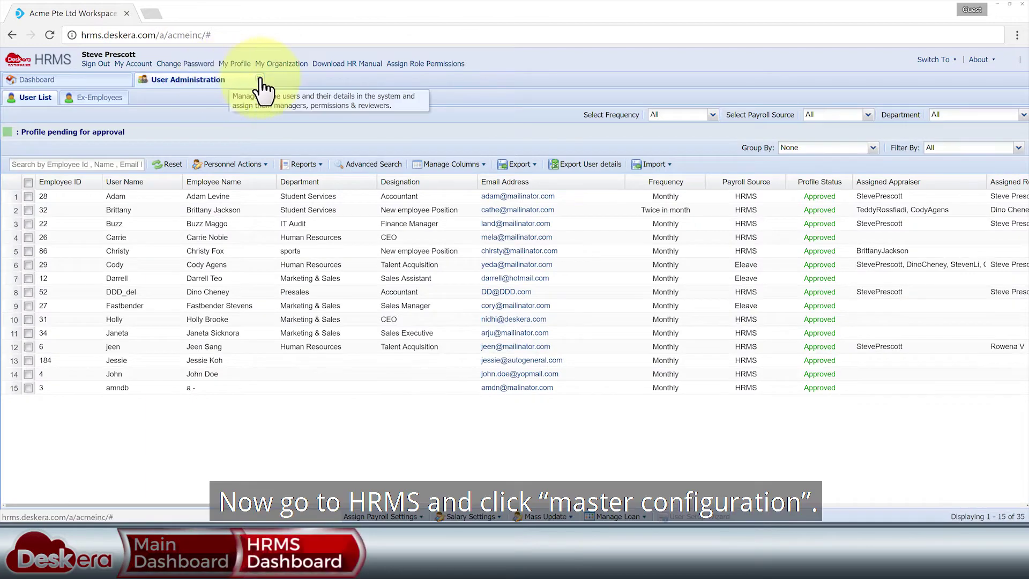
{"action": "left_click", "coordinate": [260, 79]}
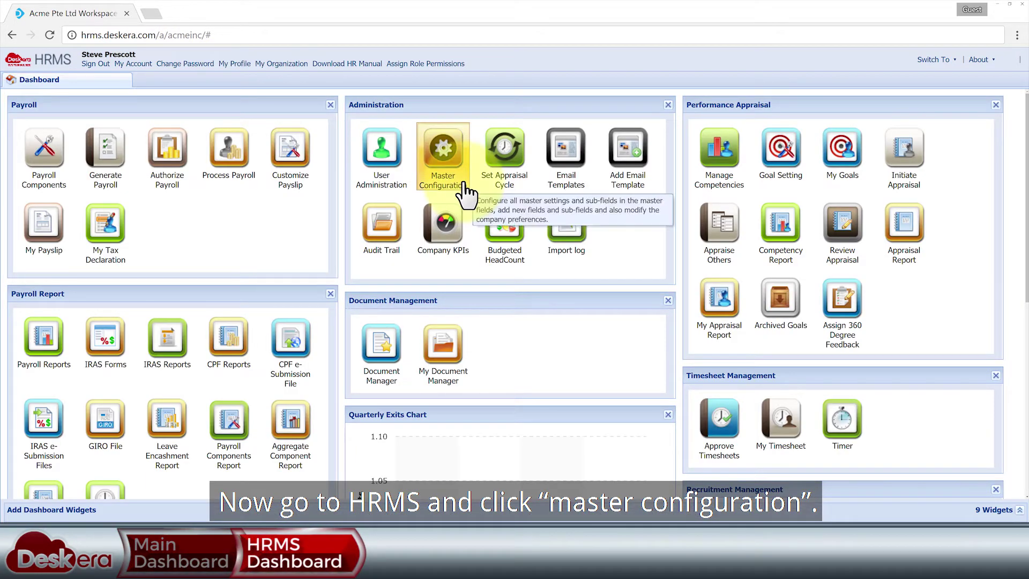
{"action": "left_click", "coordinate": [464, 187]}
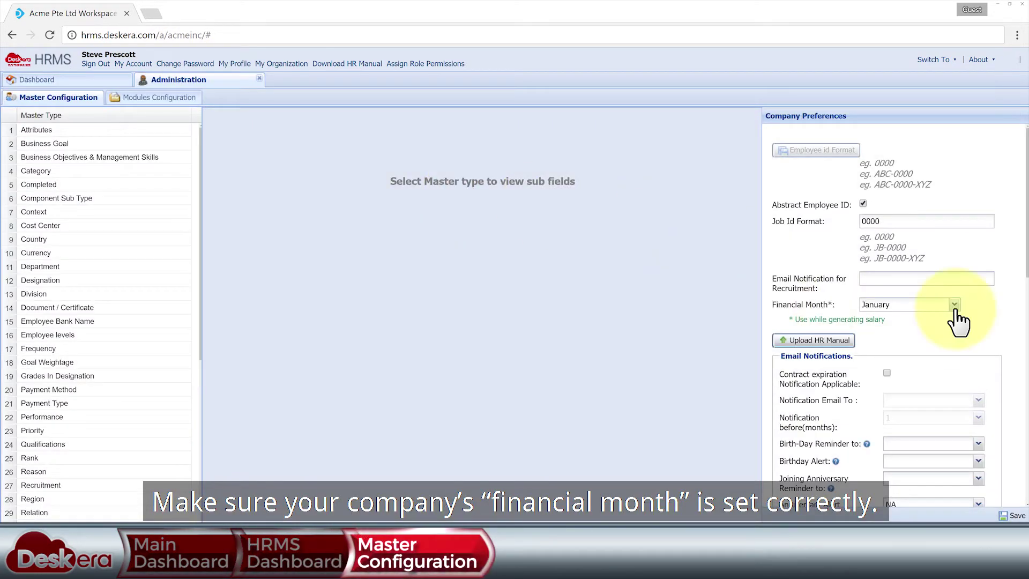
{"action": "left_click", "coordinate": [955, 304]}
{"action": "left_click", "coordinate": [954, 316]}
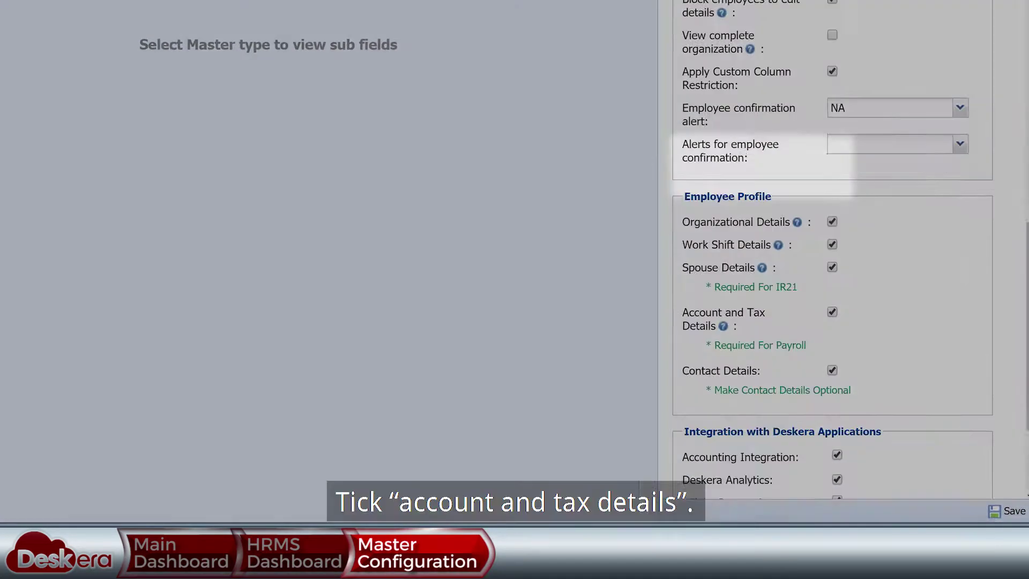
{"action": "scroll", "coordinate": [916, 245], "scroll_direction": "down", "scroll_amount": 3}
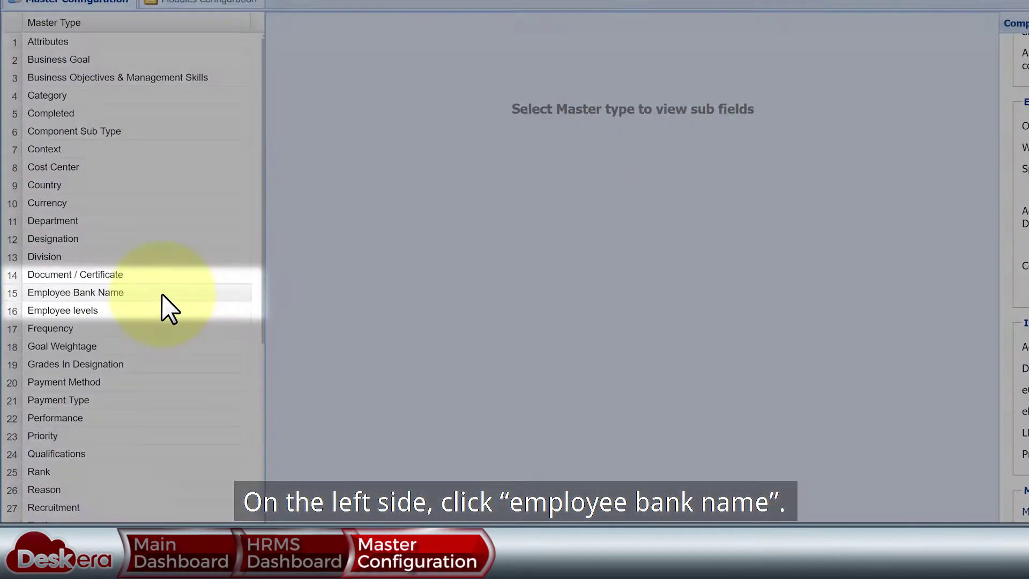
- List the Employee Bank Name sub fields and cancel an attempted new bank entry
{"action": "left_click", "coordinate": [163, 293]}
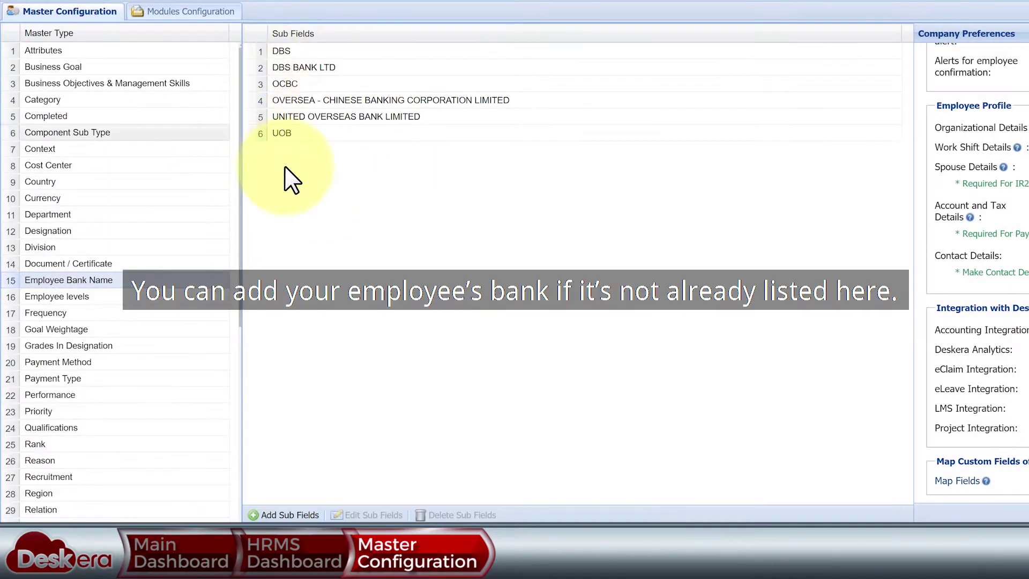
{"action": "left_click", "coordinate": [289, 515]}
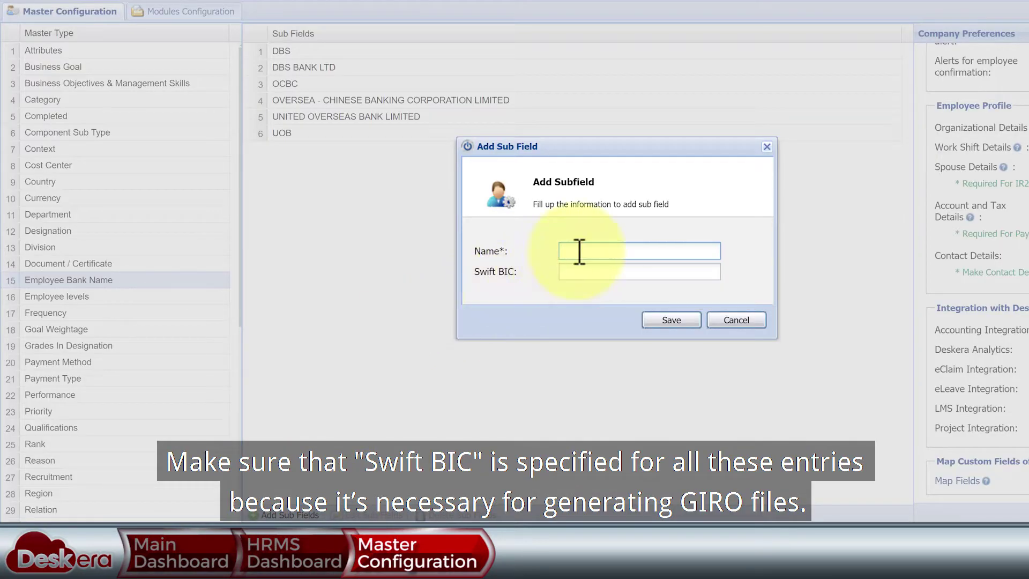
{"action": "left_click", "coordinate": [736, 323]}
- Check the Swift BIC codes of the DBS and OCBC banks without changing them
{"action": "left_click", "coordinate": [298, 51]}
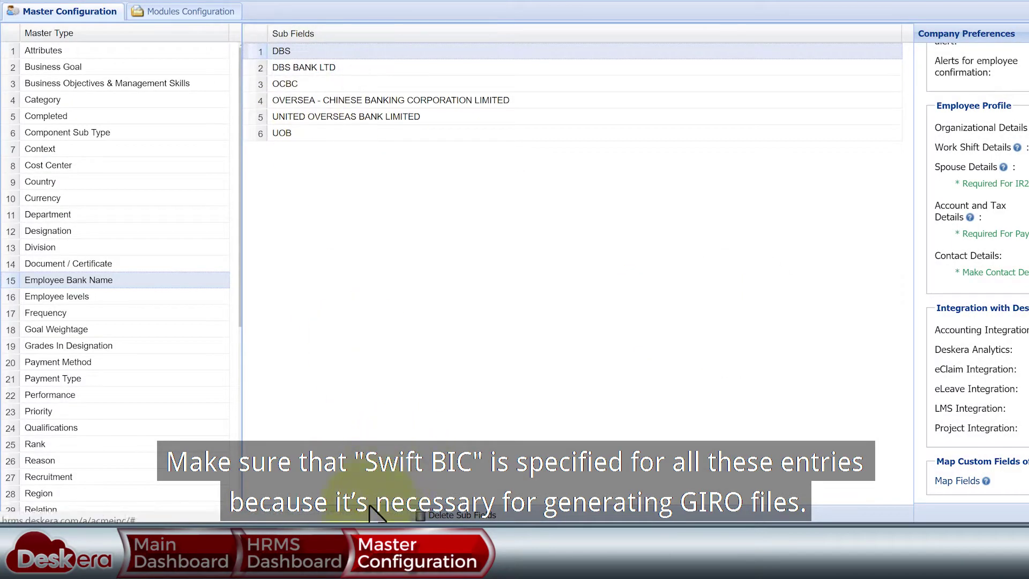
{"action": "left_click", "coordinate": [374, 515]}
{"action": "left_click", "coordinate": [736, 320]}
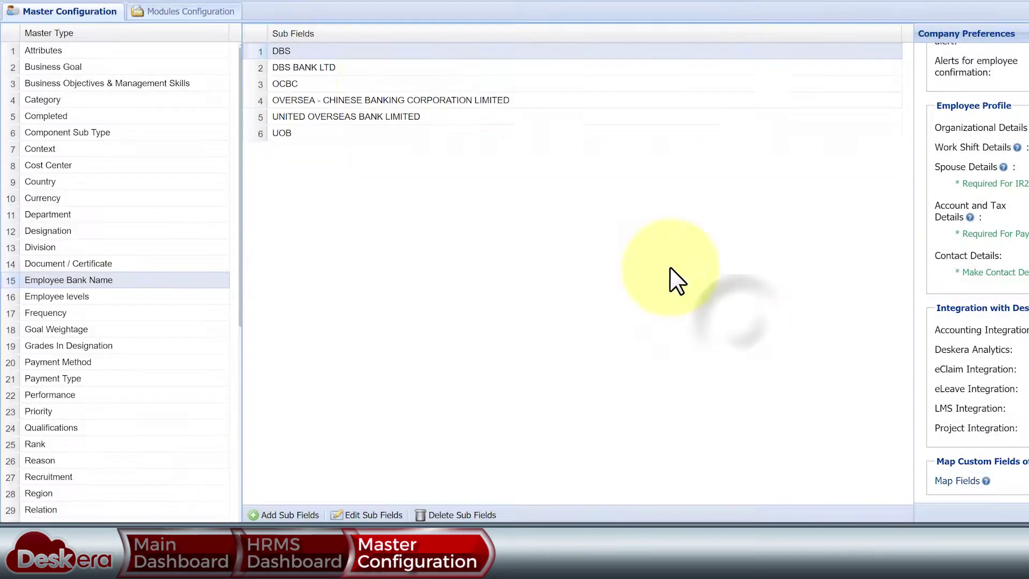
{"action": "left_click", "coordinate": [321, 84]}
{"action": "left_click", "coordinate": [373, 515]}
{"action": "key", "text": "Tab"}
{"action": "left_click", "coordinate": [729, 319]}
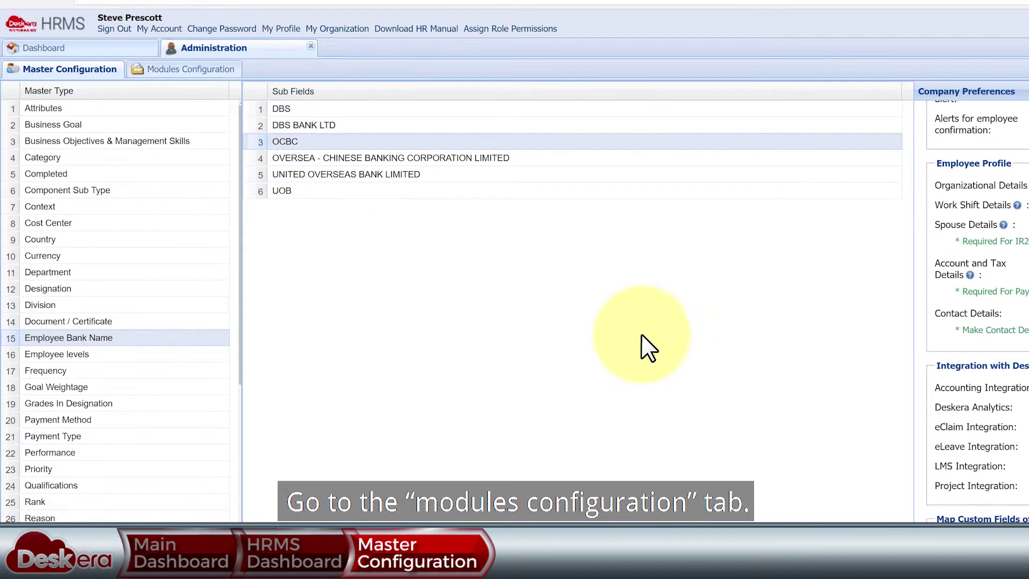
- Open Modules Configuration and scroll down to the Payroll Management settings
{"action": "left_click", "coordinate": [217, 69]}
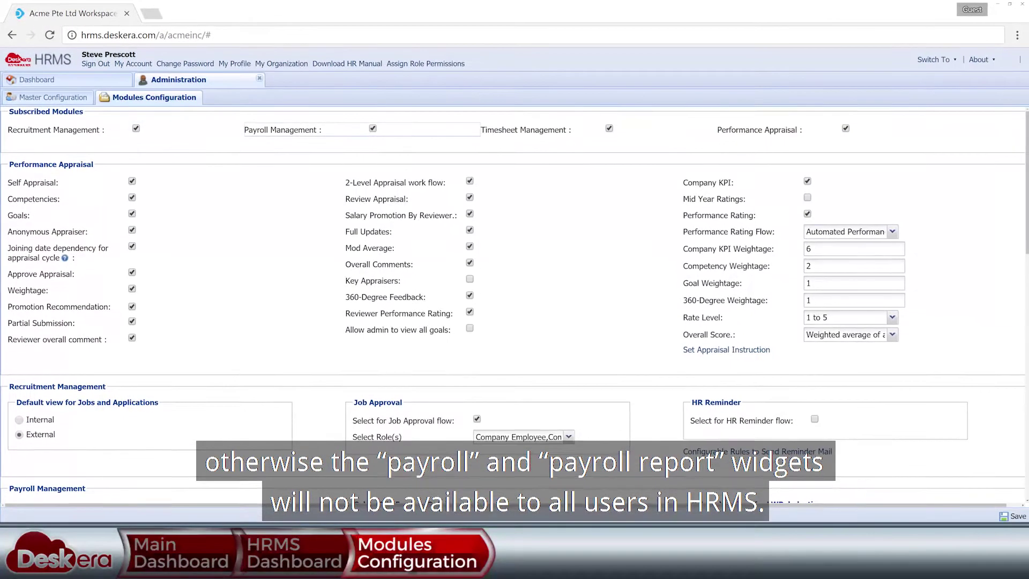
{"action": "scroll", "coordinate": [515, 314], "scroll_direction": "down", "scroll_amount": 1}
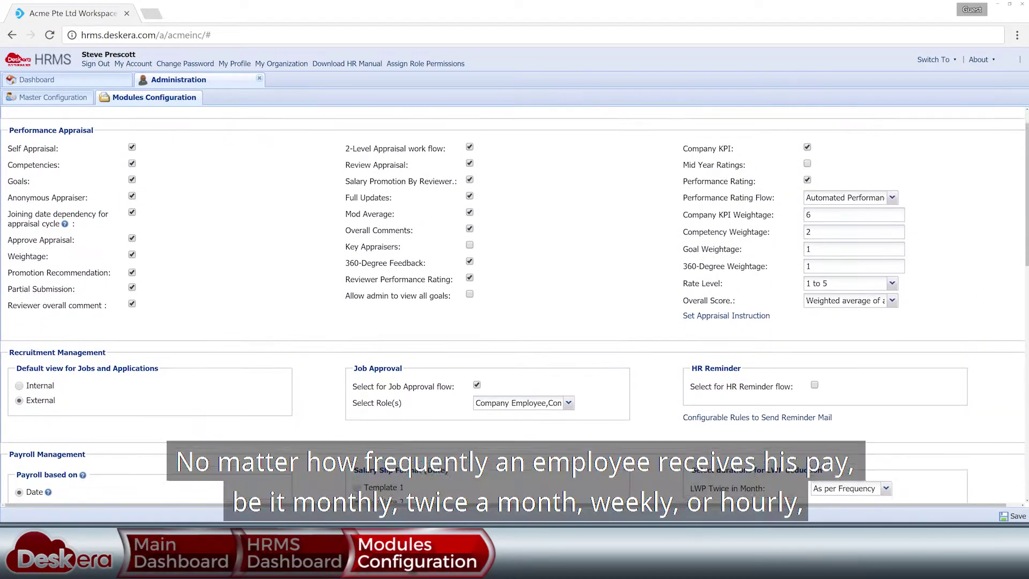
{"action": "scroll", "coordinate": [514, 314], "scroll_direction": "down", "scroll_amount": 3}
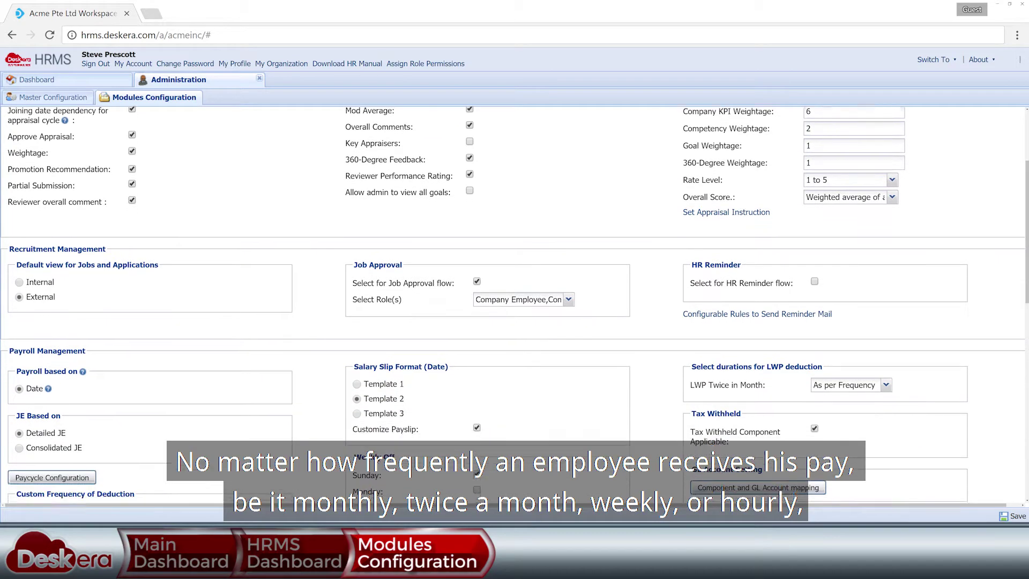
{"action": "scroll", "coordinate": [515, 314], "scroll_direction": "down", "scroll_amount": 3}
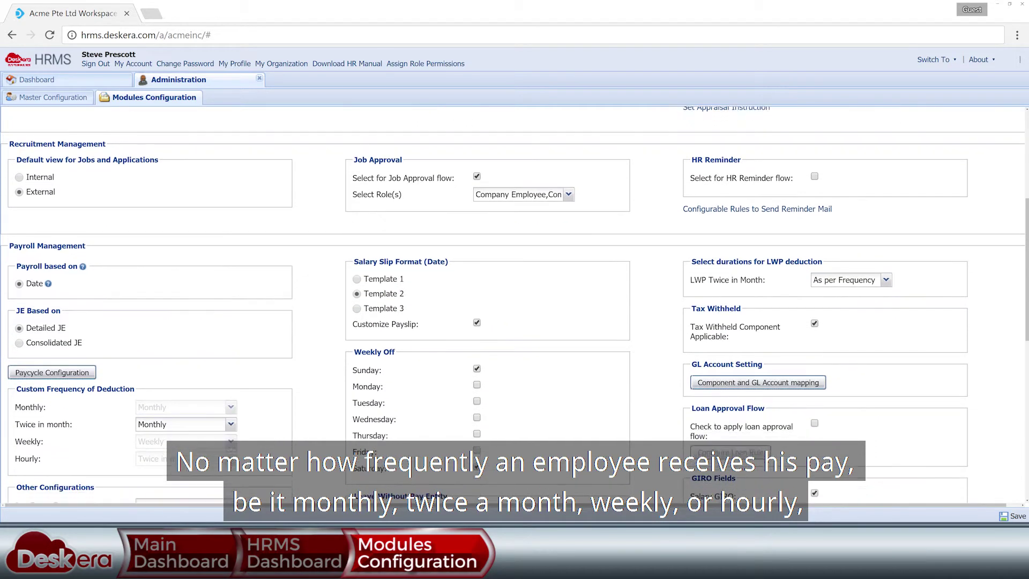
{"action": "scroll", "coordinate": [515, 313], "scroll_direction": "down", "scroll_amount": 2}
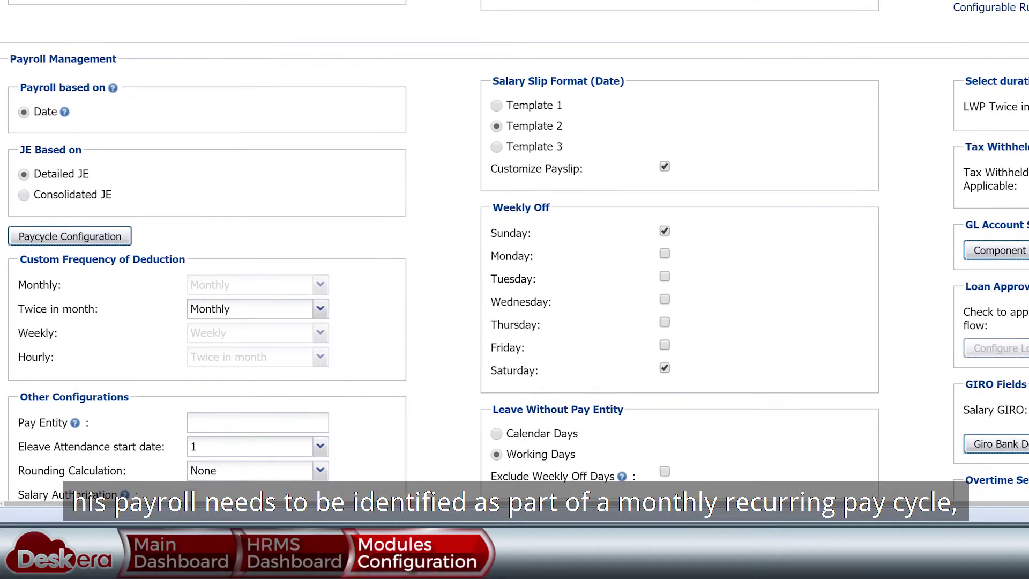
- Inspect the pay cycle start-date options and Default cycle, then close Paycycle Configuration unchanged
{"action": "left_click", "coordinate": [113, 239]}
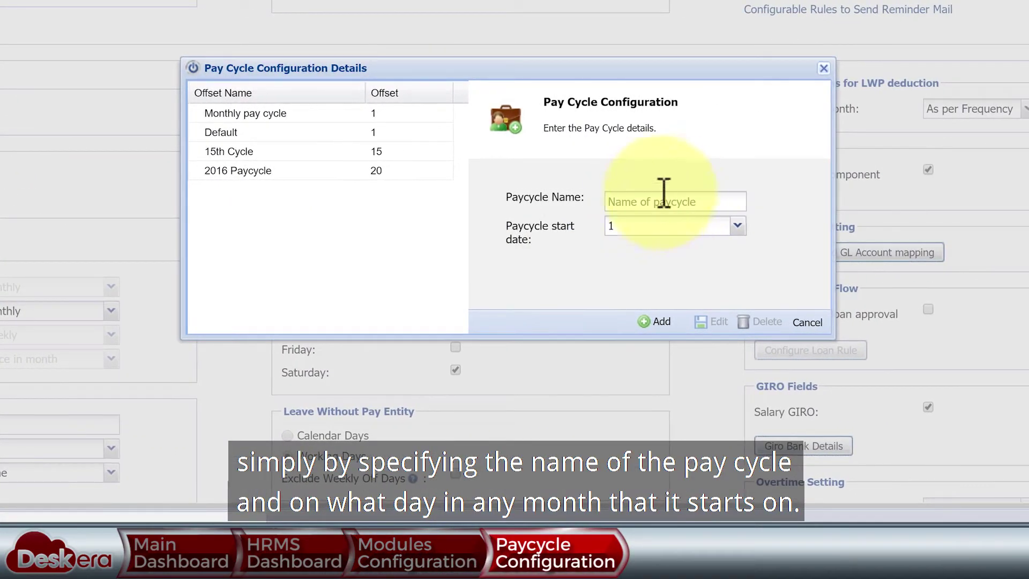
{"action": "left_click", "coordinate": [738, 226]}
{"action": "left_click", "coordinate": [744, 226]}
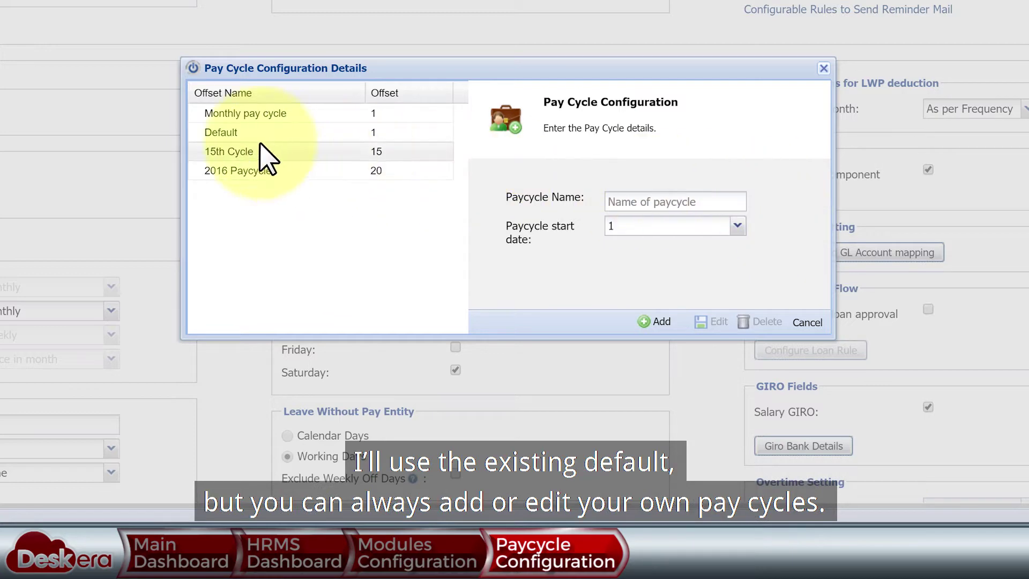
{"action": "left_click", "coordinate": [246, 133]}
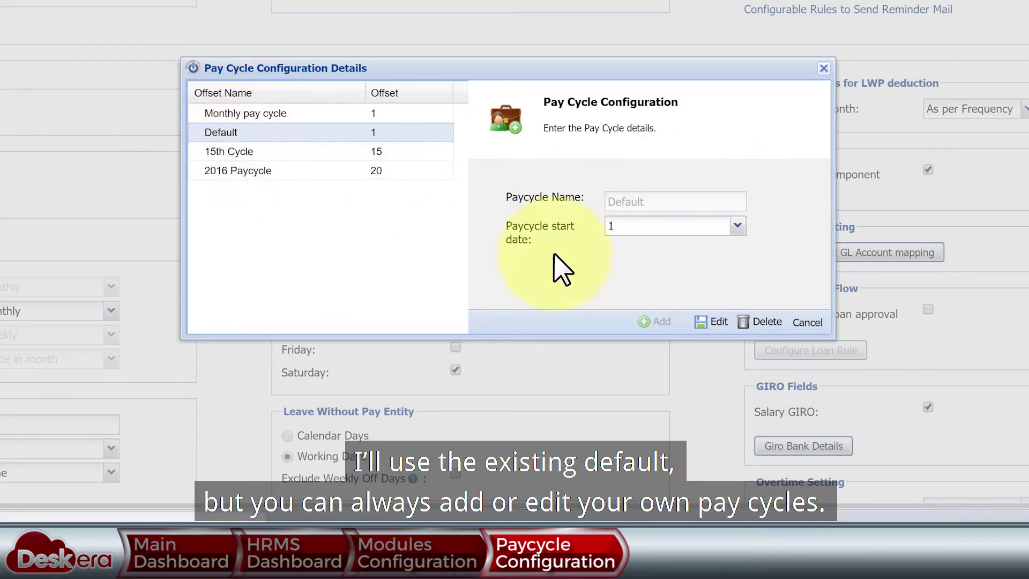
{"action": "left_click", "coordinate": [815, 320]}
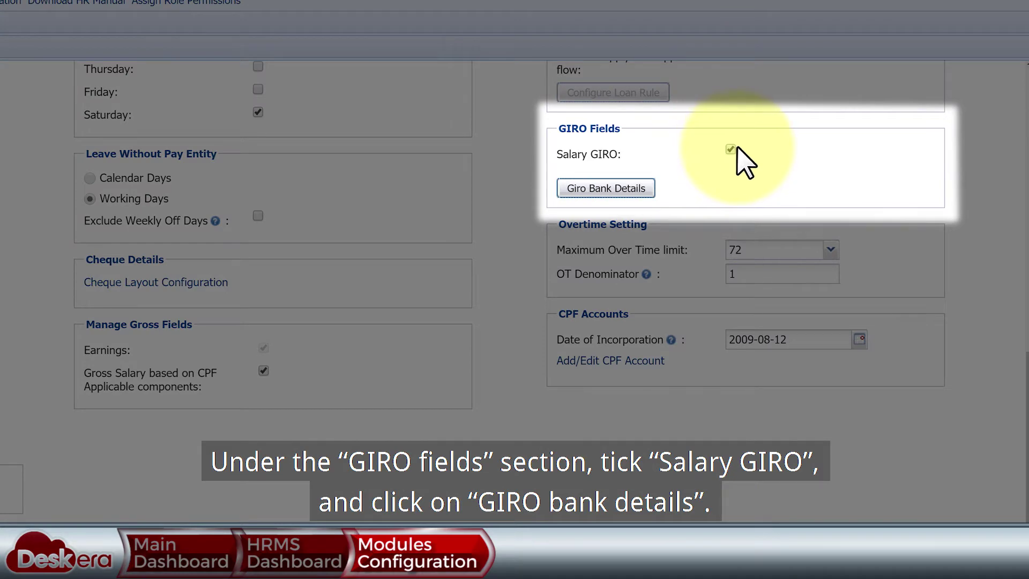
- Add an HSBC account with its account number to the GIRO bank details
{"action": "left_click", "coordinate": [635, 188]}
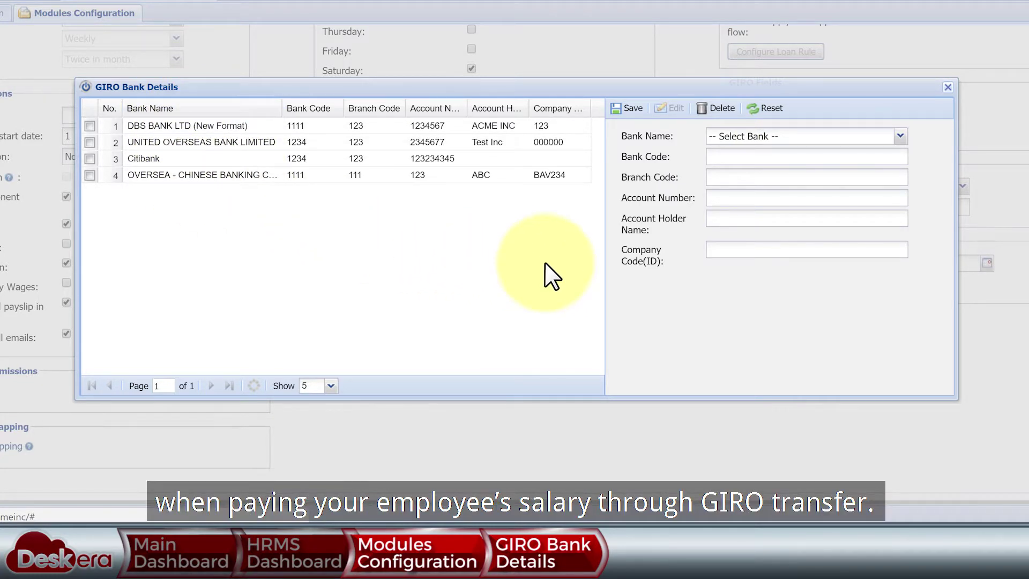
{"action": "left_click", "coordinate": [900, 136]}
{"action": "left_click", "coordinate": [879, 169]}
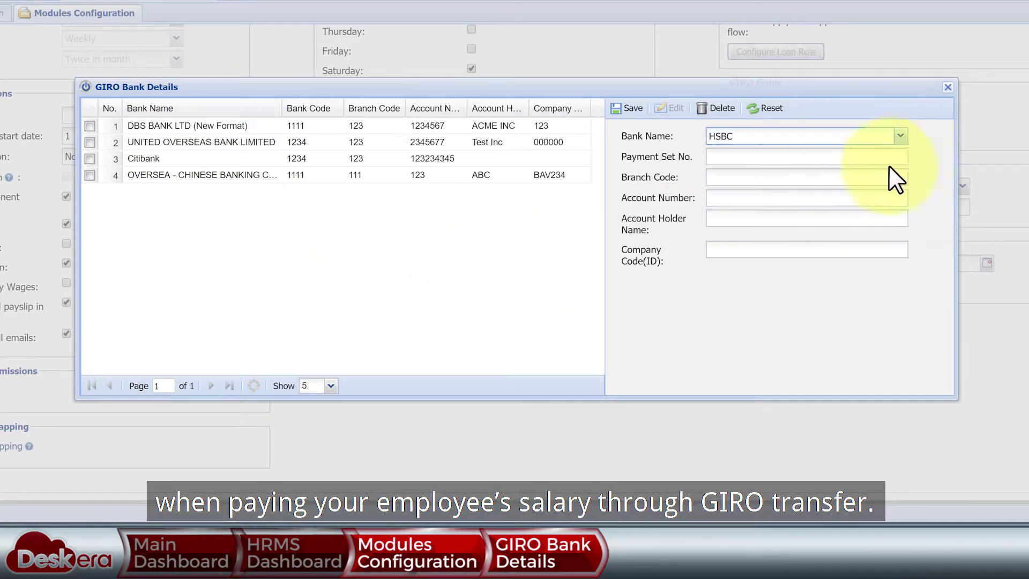
{"action": "left_click", "coordinate": [813, 202]}
{"action": "type", "text": "23456"}
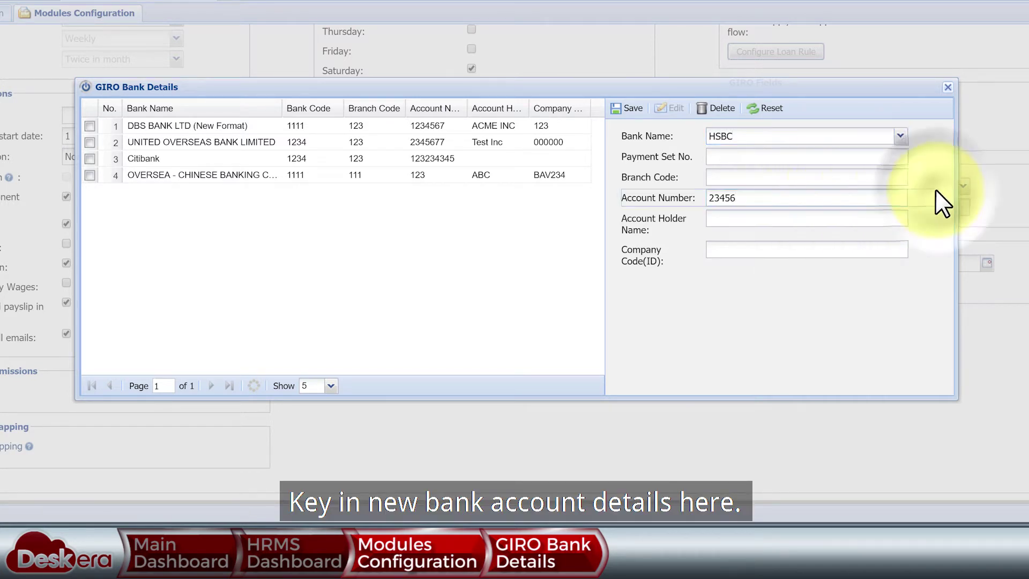
{"action": "left_click", "coordinate": [630, 108]}
{"action": "left_click", "coordinate": [529, 260]}
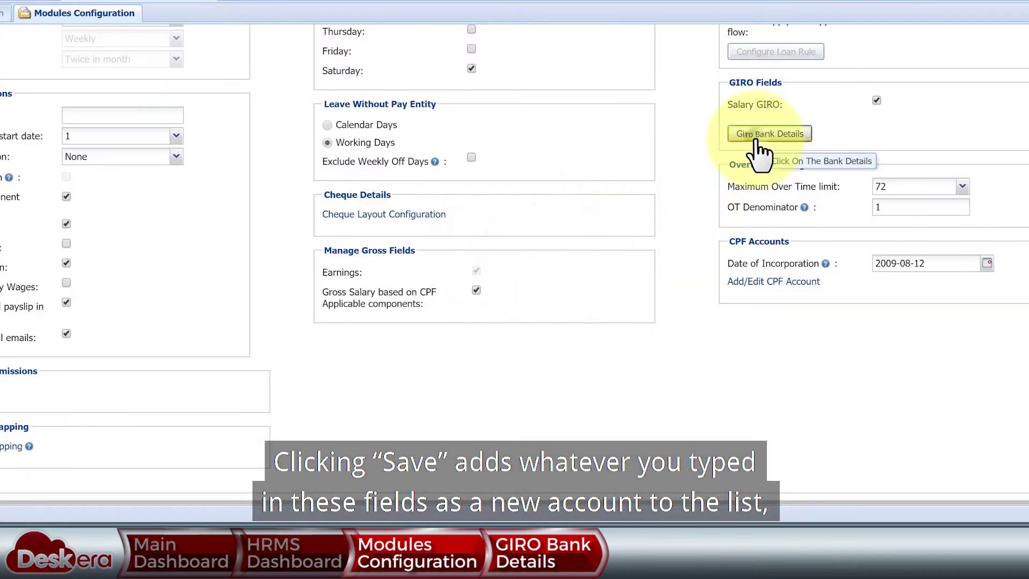
- Give the HSBC GIRO bank entry branch code 234
{"action": "left_click", "coordinate": [766, 135]}
{"action": "left_click", "coordinate": [439, 175]}
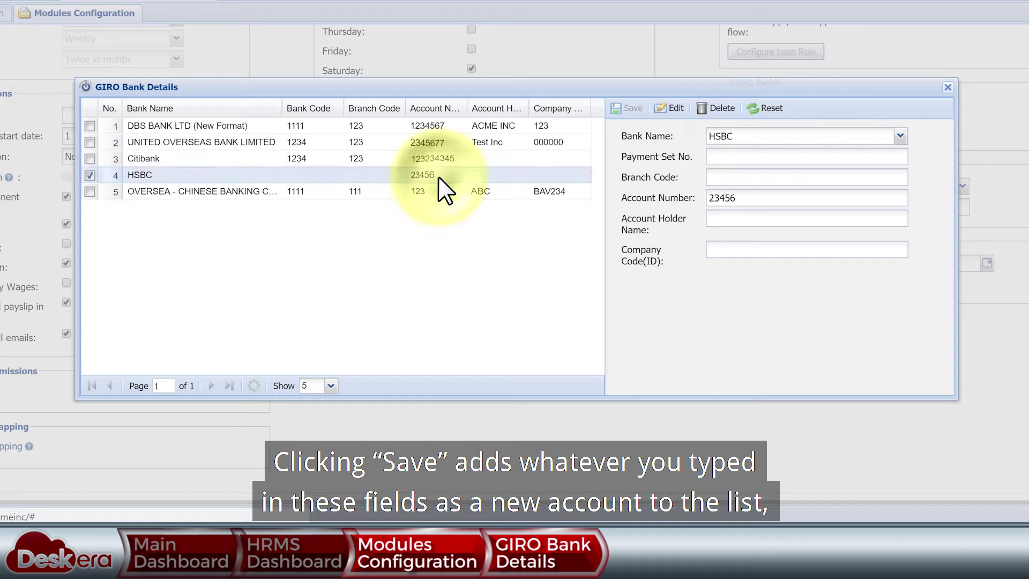
{"action": "left_click", "coordinate": [741, 178]}
{"action": "type", "text": "234"}
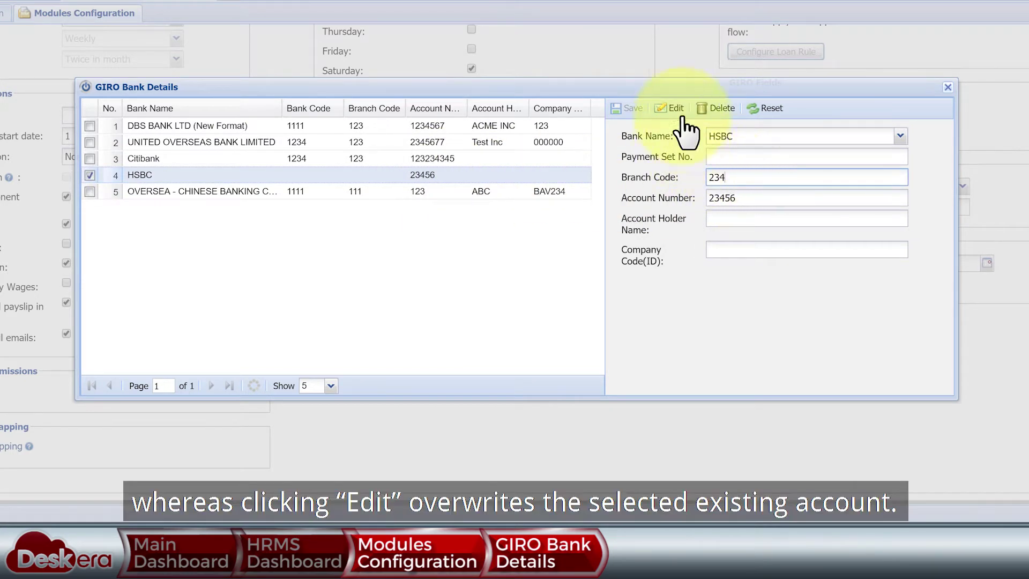
{"action": "left_click", "coordinate": [678, 110]}
{"action": "left_click", "coordinate": [519, 262]}
{"action": "left_click", "coordinate": [326, 175]}
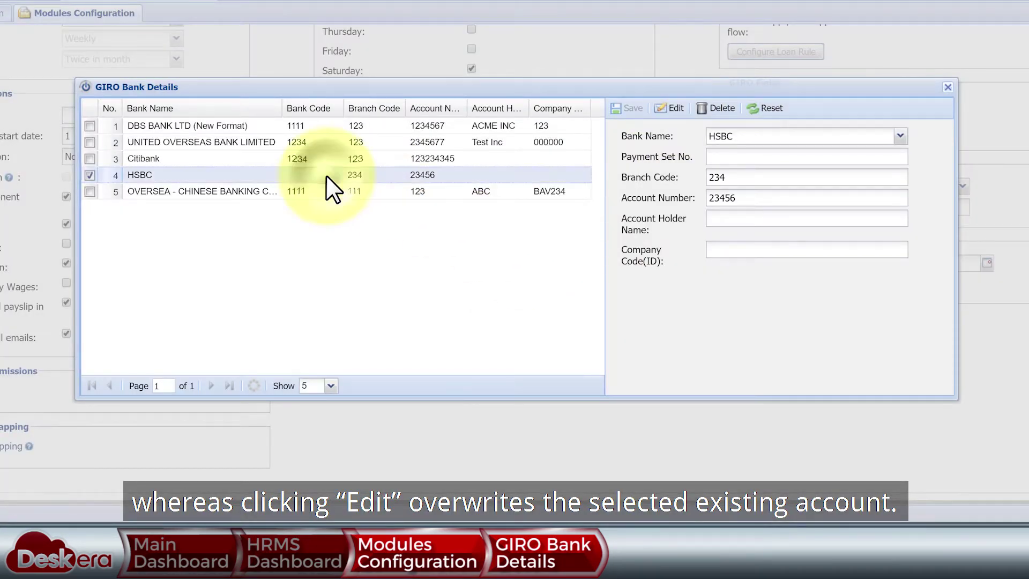
{"action": "left_click", "coordinate": [947, 88]}
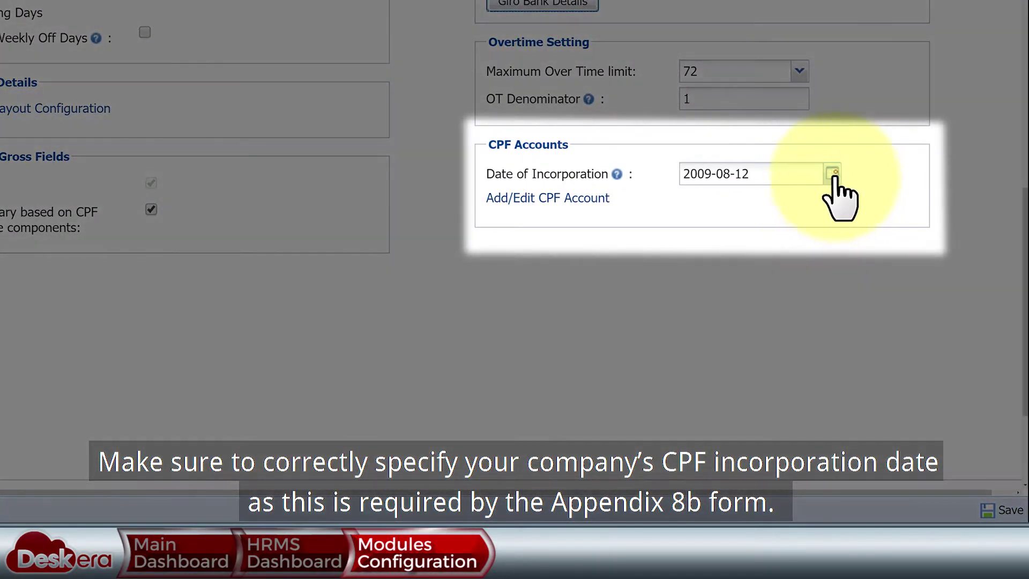
{"action": "left_click_drag", "start_coordinate": [790, 175], "coordinate": [677, 184]}
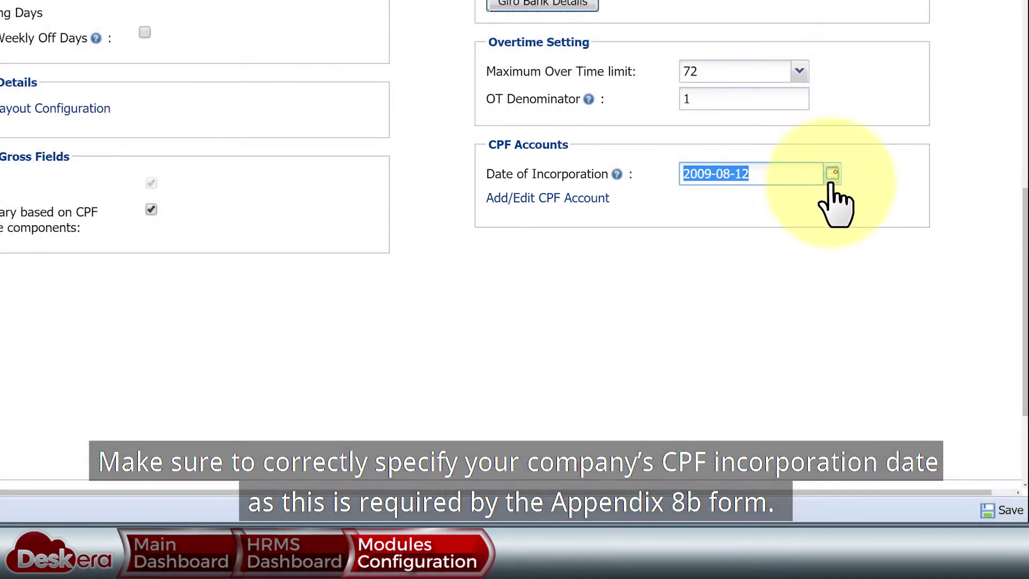
{"action": "left_click", "coordinate": [832, 173]}
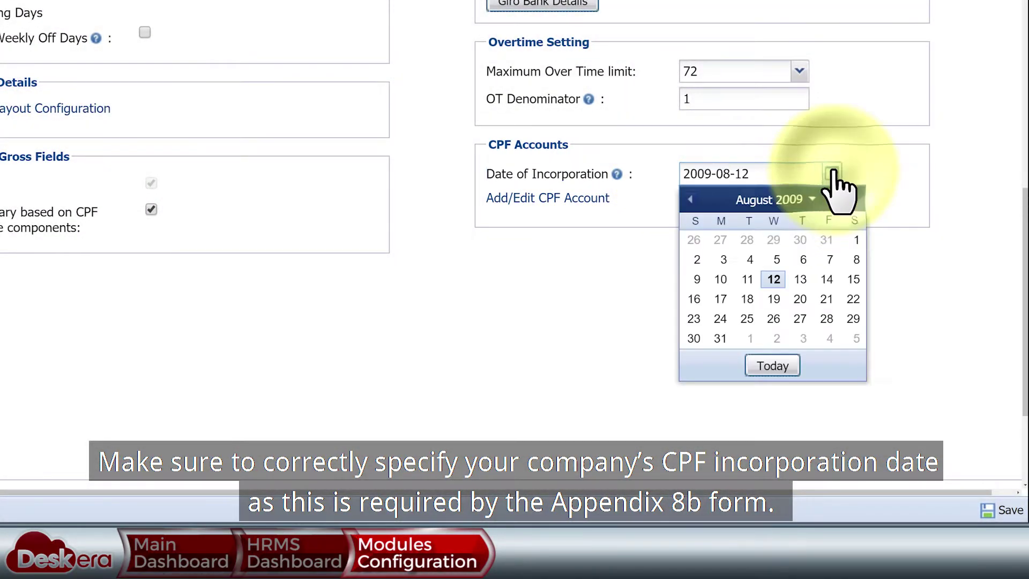
{"action": "left_click", "coordinate": [909, 167]}
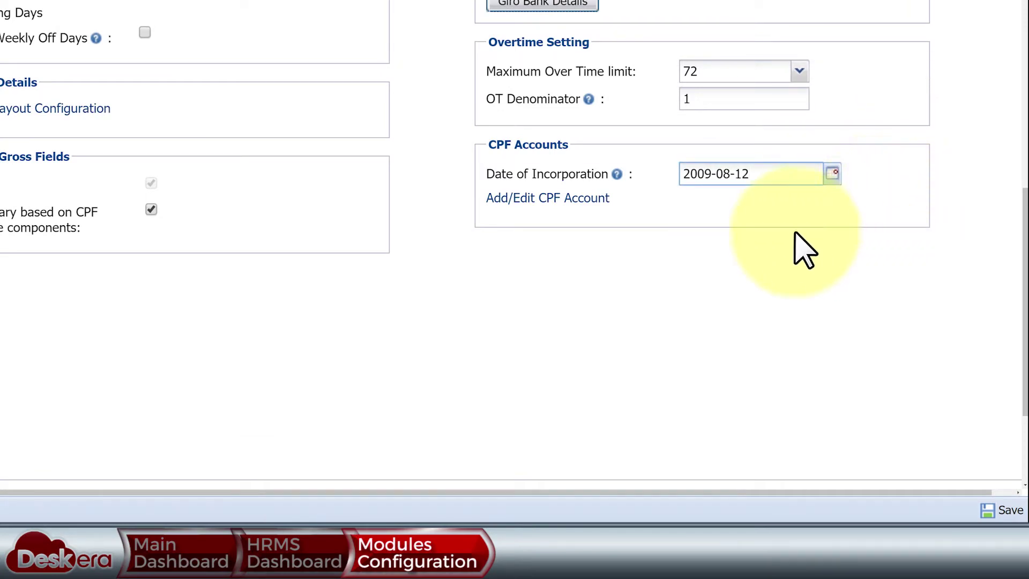
{"action": "left_click", "coordinate": [599, 198]}
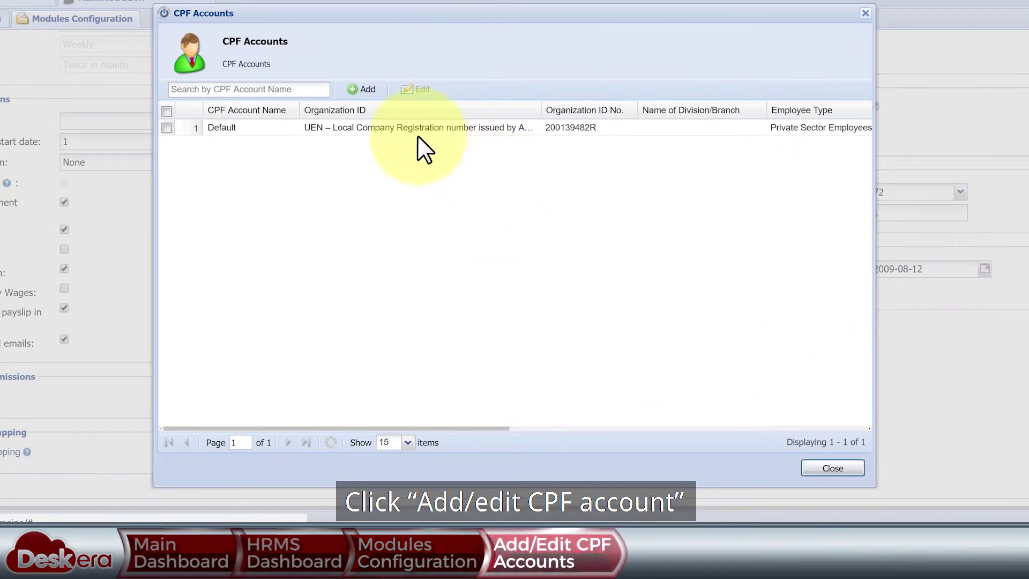
{"action": "left_click", "coordinate": [377, 129]}
{"action": "left_click", "coordinate": [426, 99]}
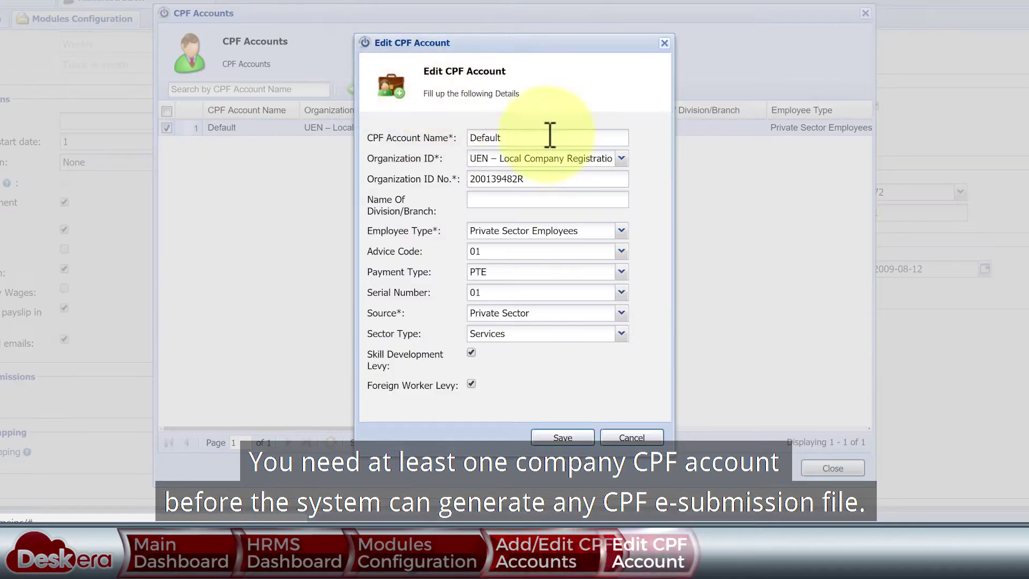
{"action": "left_click", "coordinate": [621, 158]}
{"action": "left_click", "coordinate": [654, 133]}
{"action": "left_click", "coordinate": [621, 231]}
{"action": "left_click", "coordinate": [650, 160]}
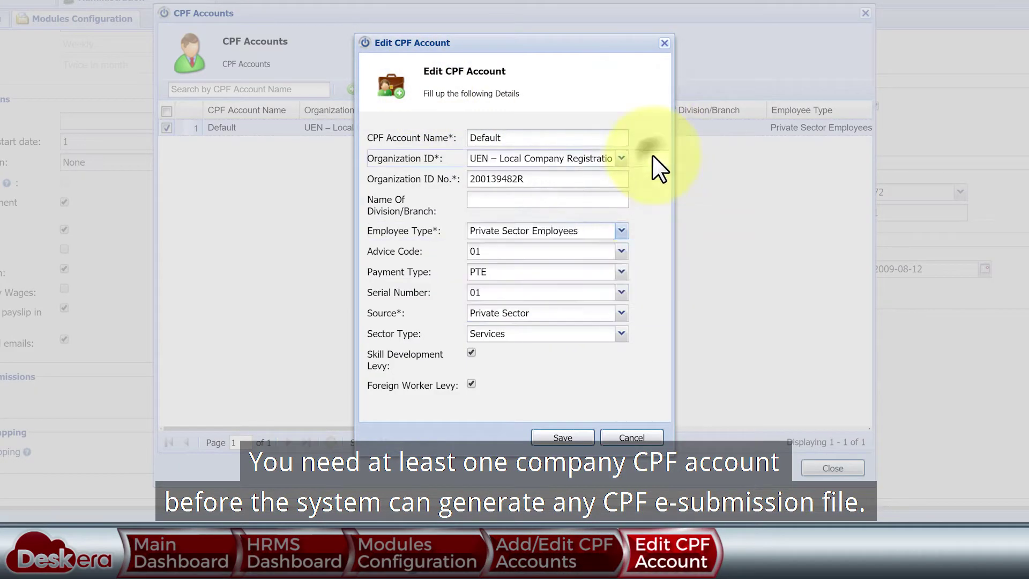
{"action": "left_click", "coordinate": [632, 437]}
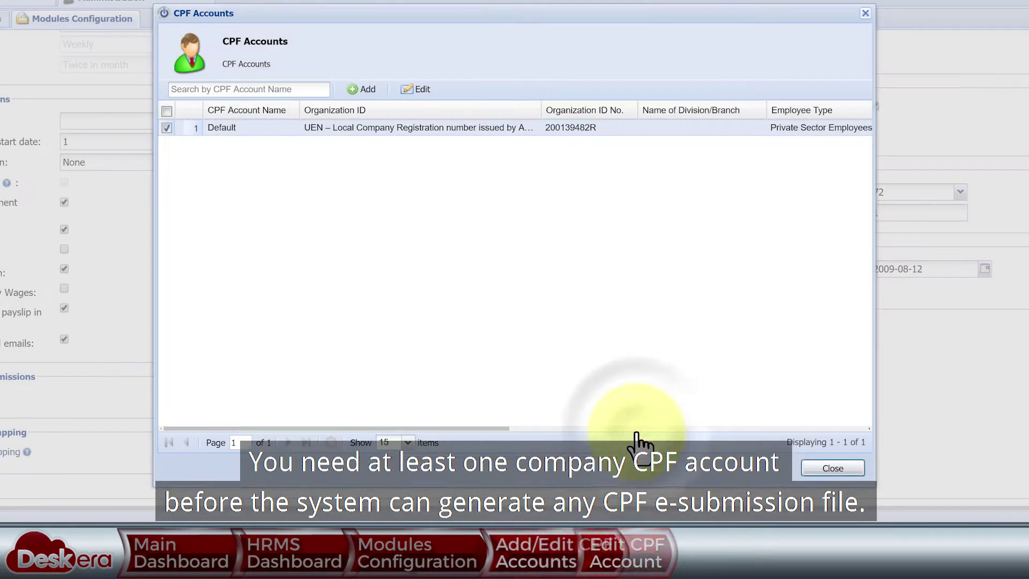
{"action": "left_click", "coordinate": [362, 89]}
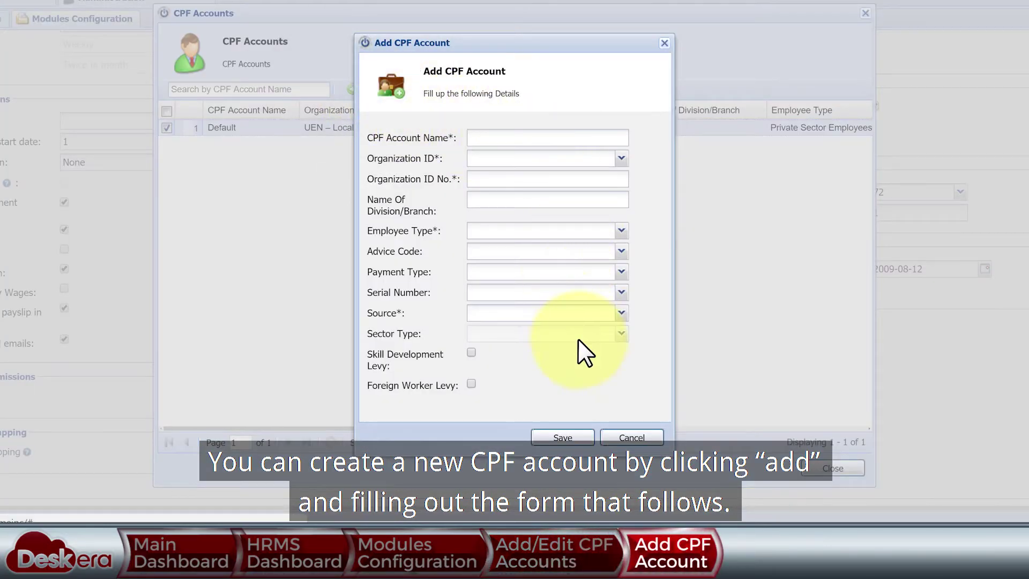
{"action": "left_click", "coordinate": [639, 437]}
{"action": "left_click", "coordinate": [820, 467]}
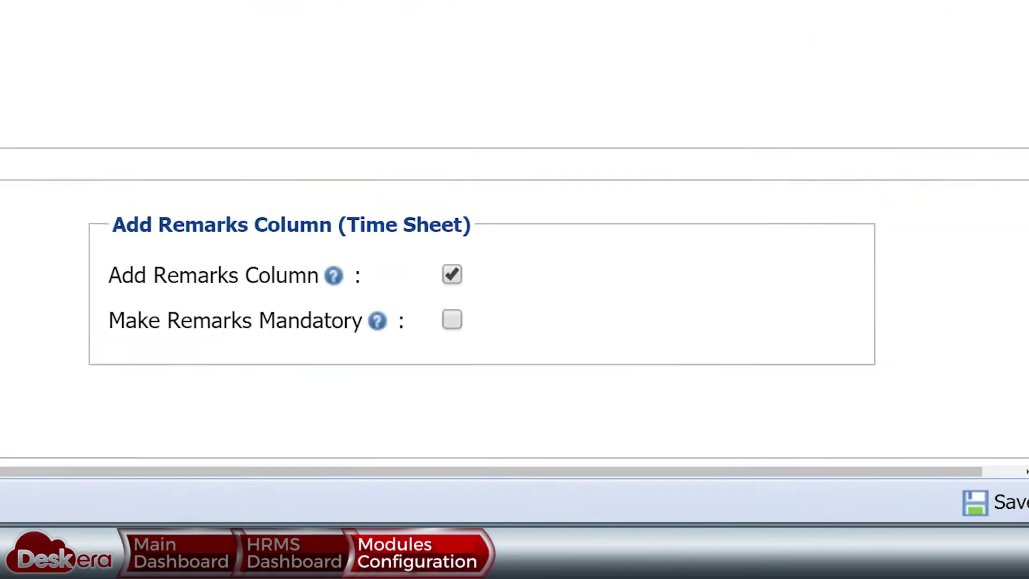
- Save the module configuration and close the Administration settings
{"action": "left_click", "coordinate": [978, 504]}
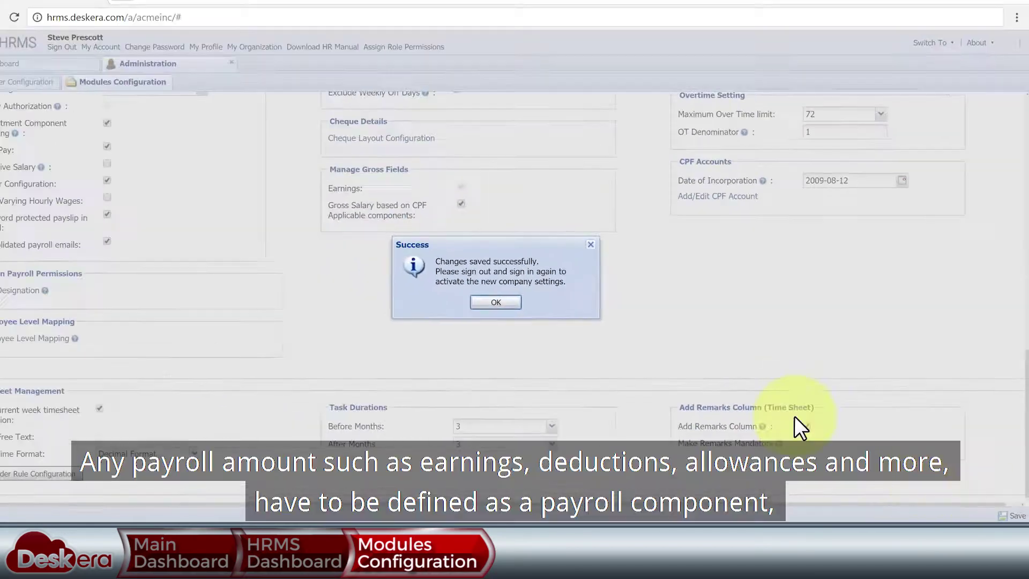
{"action": "left_click", "coordinate": [496, 301]}
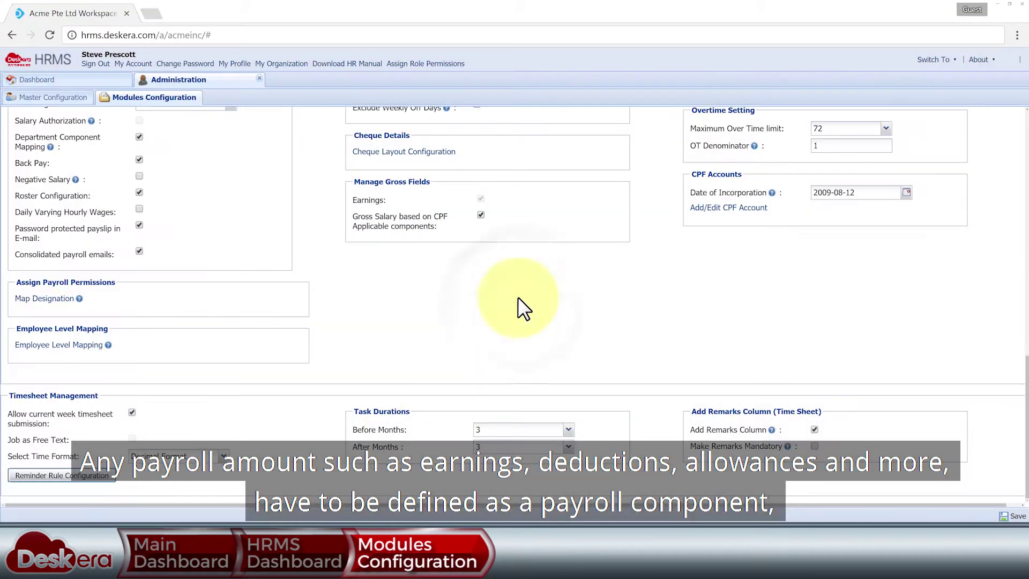
{"action": "left_click", "coordinate": [258, 78]}
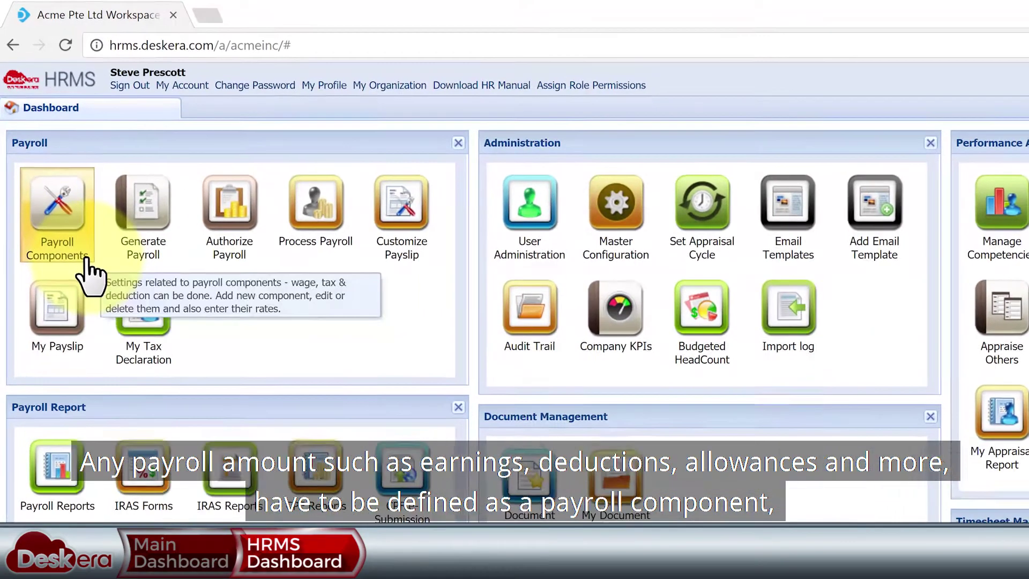
- Open Payroll Components and show all 63 components on one page
{"action": "left_click", "coordinate": [86, 263]}
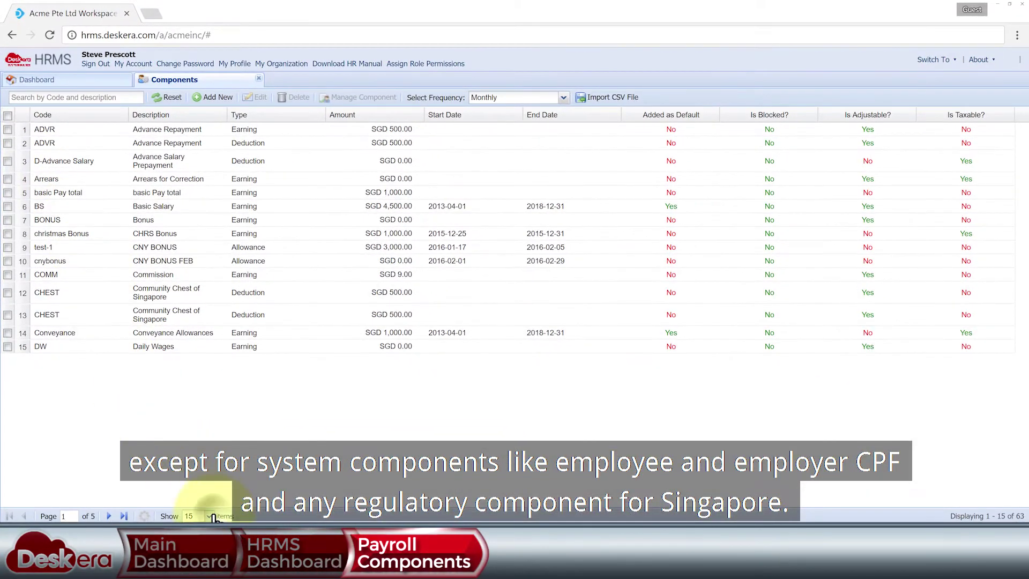
{"action": "left_click", "coordinate": [209, 515]}
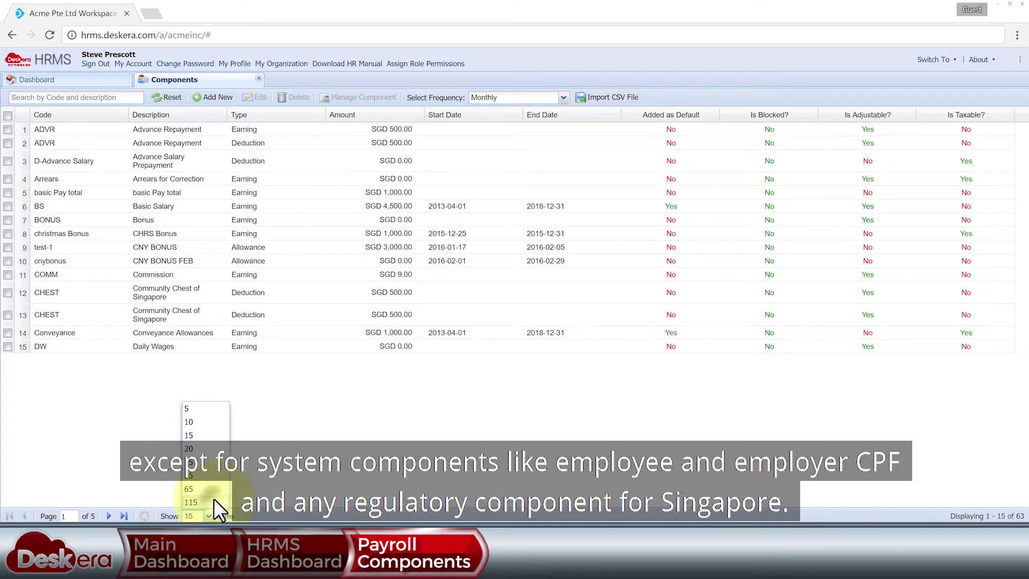
{"action": "left_click", "coordinate": [213, 452]}
{"action": "scroll", "coordinate": [213, 453], "scroll_direction": "down", "scroll_amount": 1}
{"action": "scroll", "coordinate": [487, 314], "scroll_direction": "down", "scroll_amount": 8}
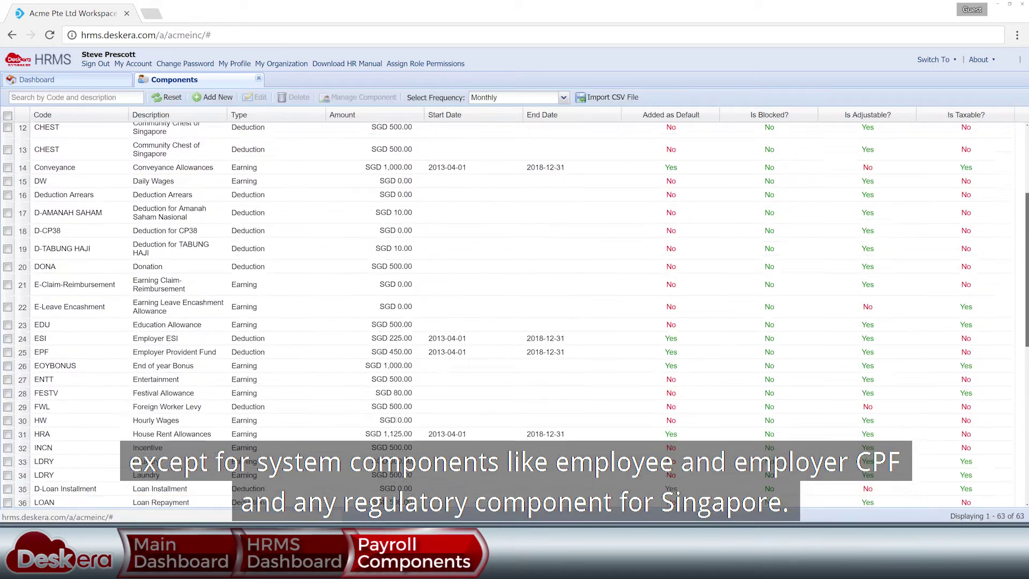
{"action": "scroll", "coordinate": [514, 315], "scroll_direction": "up", "scroll_amount": 8}
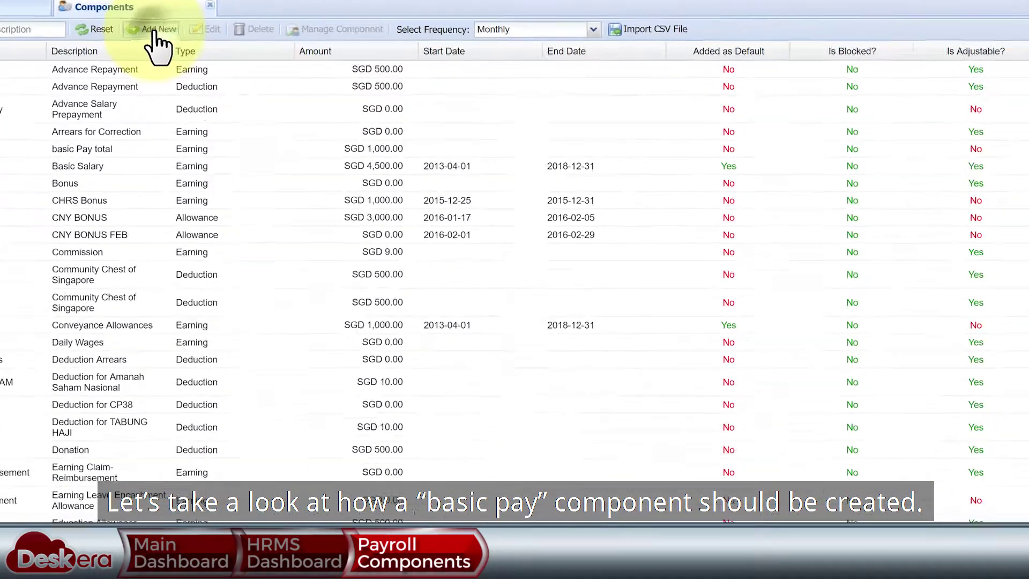
- Start a new payroll component with code BASICPAY, description Basic Pay, type Earning
{"action": "left_click", "coordinate": [428, 193]}
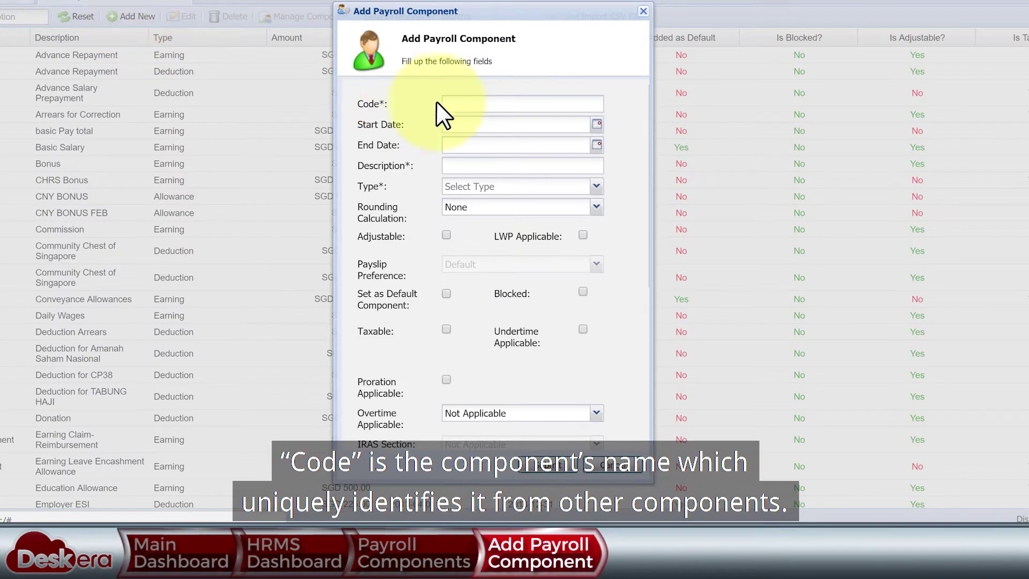
{"action": "left_click", "coordinate": [470, 104]}
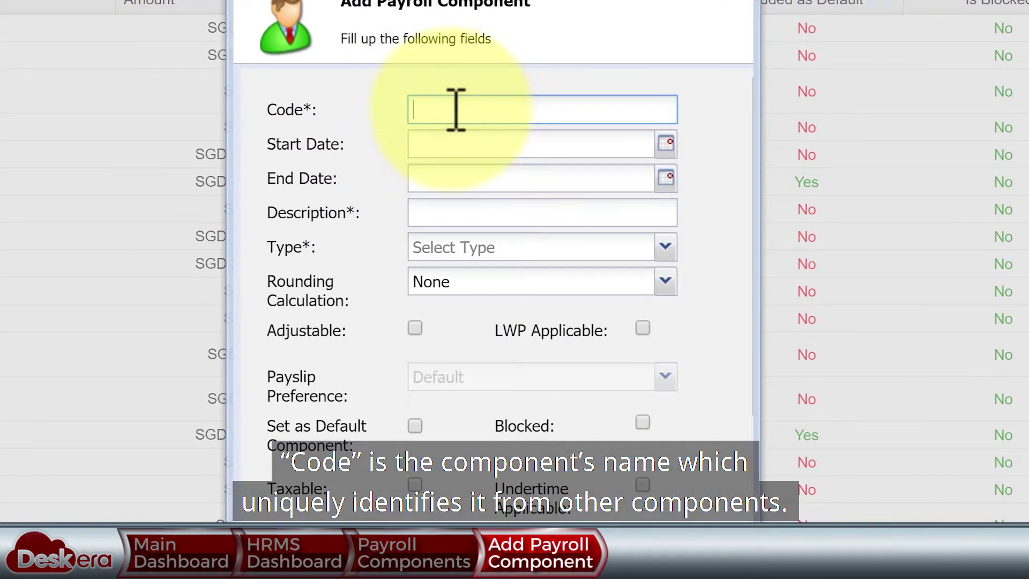
{"action": "left_click", "coordinate": [459, 214]}
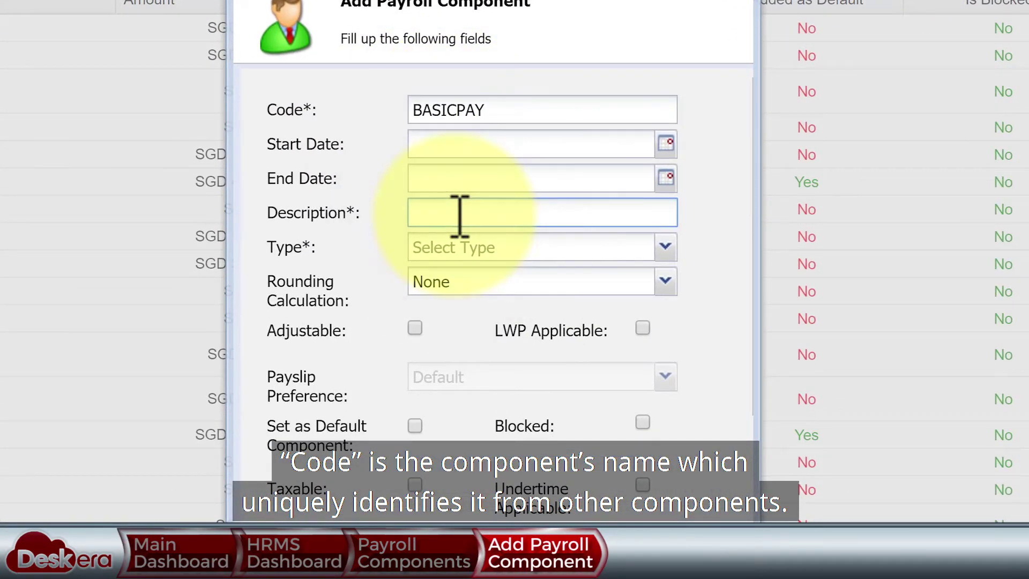
{"action": "type", "text": "Basic Pay"}
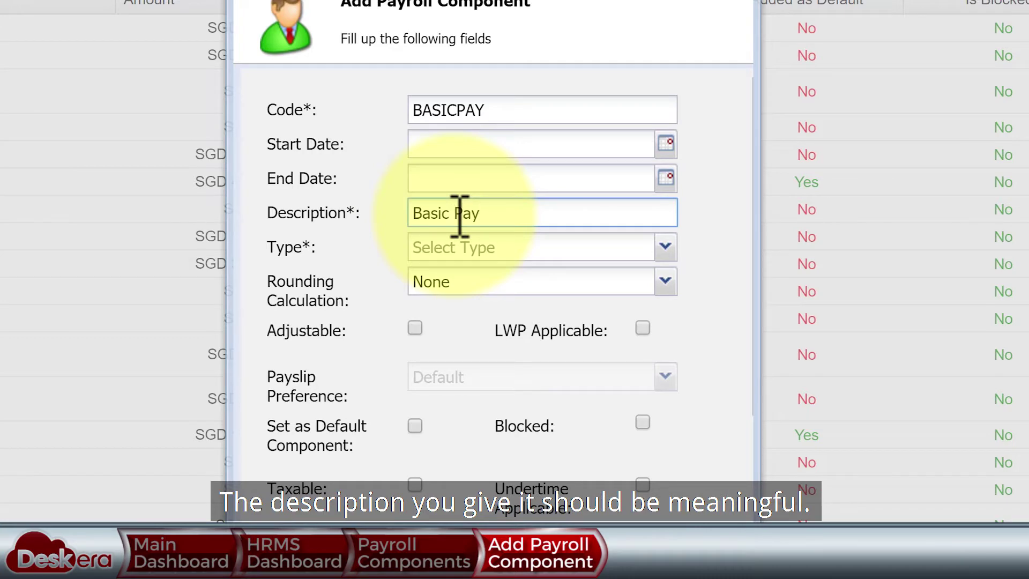
{"action": "left_click", "coordinate": [665, 247]}
{"action": "left_click", "coordinate": [563, 384]}
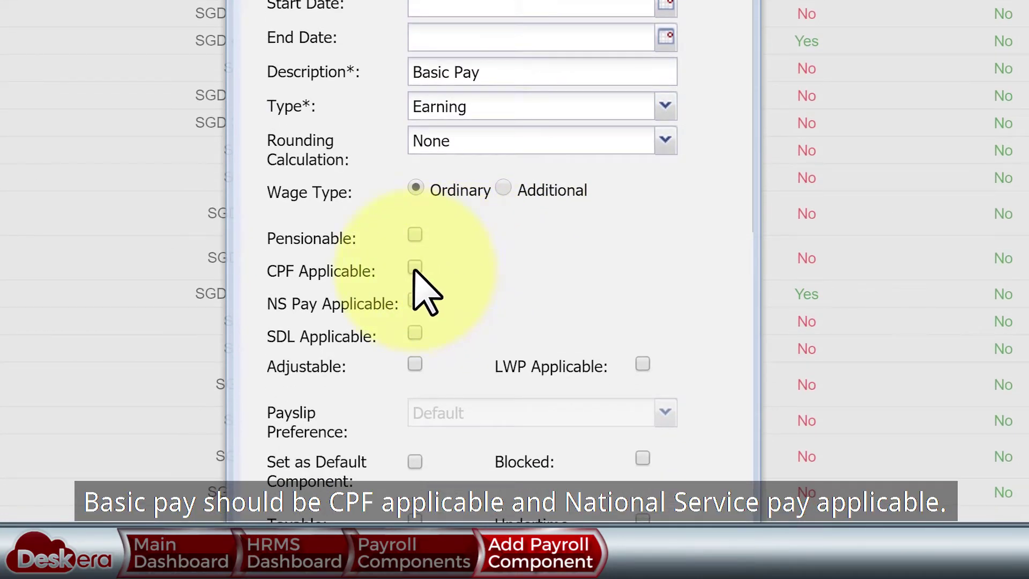
- Make it CPF, NS Pay and SDL applicable, and taxable under IRAS section Gross Salary
{"action": "left_click", "coordinate": [415, 268]}
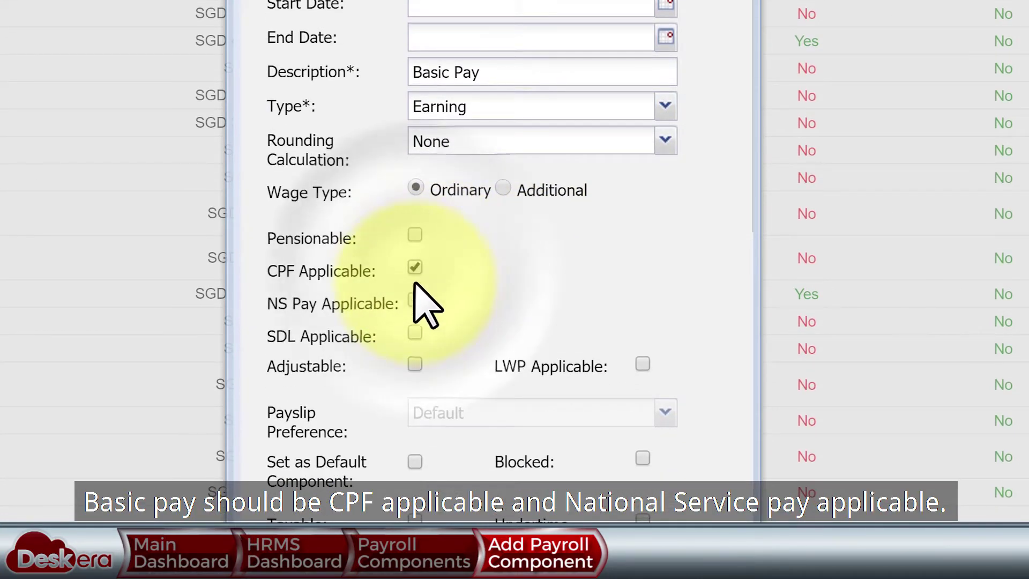
{"action": "left_click", "coordinate": [415, 301]}
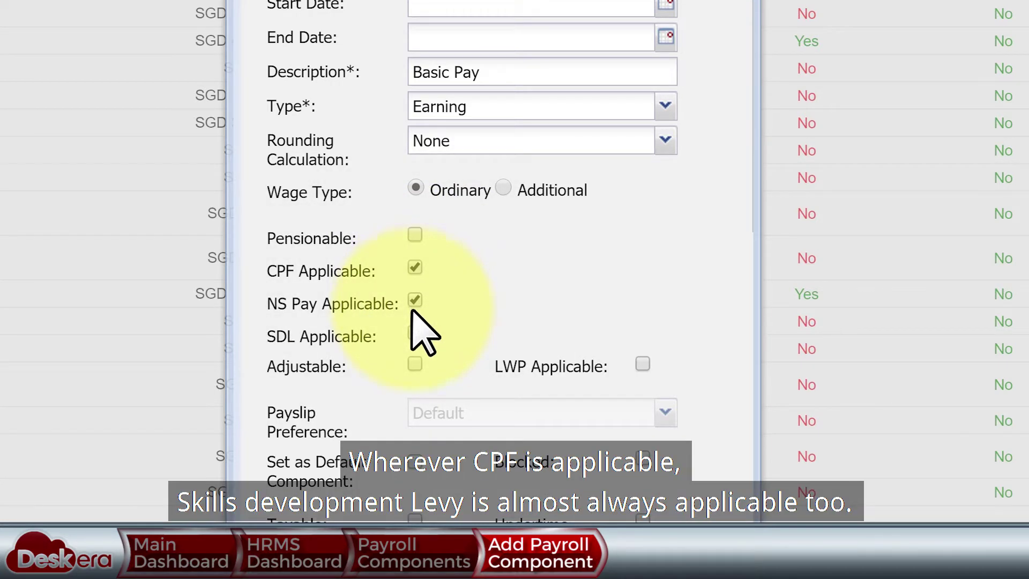
{"action": "left_click", "coordinate": [415, 333]}
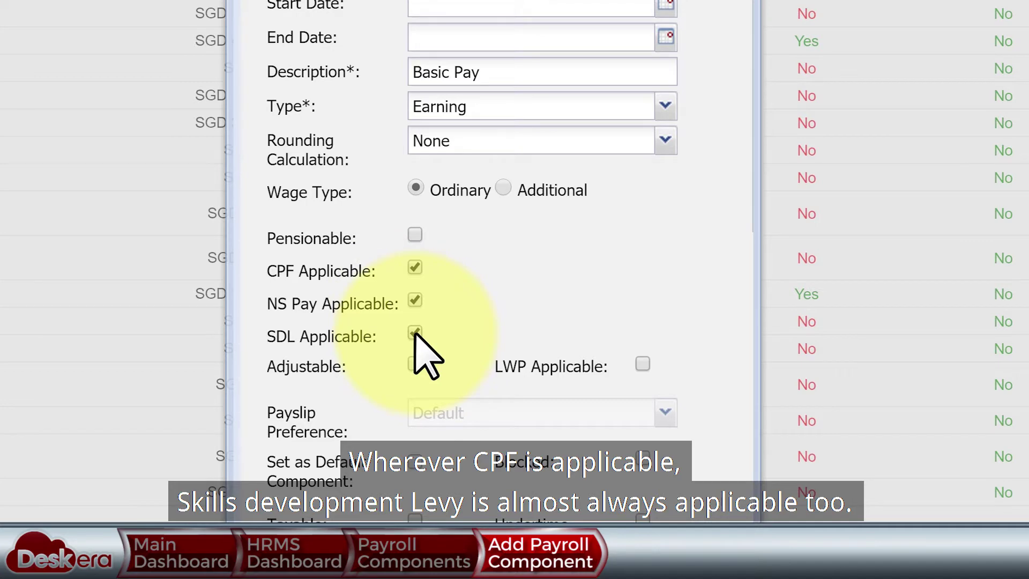
{"action": "scroll", "coordinate": [423, 348], "scroll_direction": "down", "scroll_amount": 5}
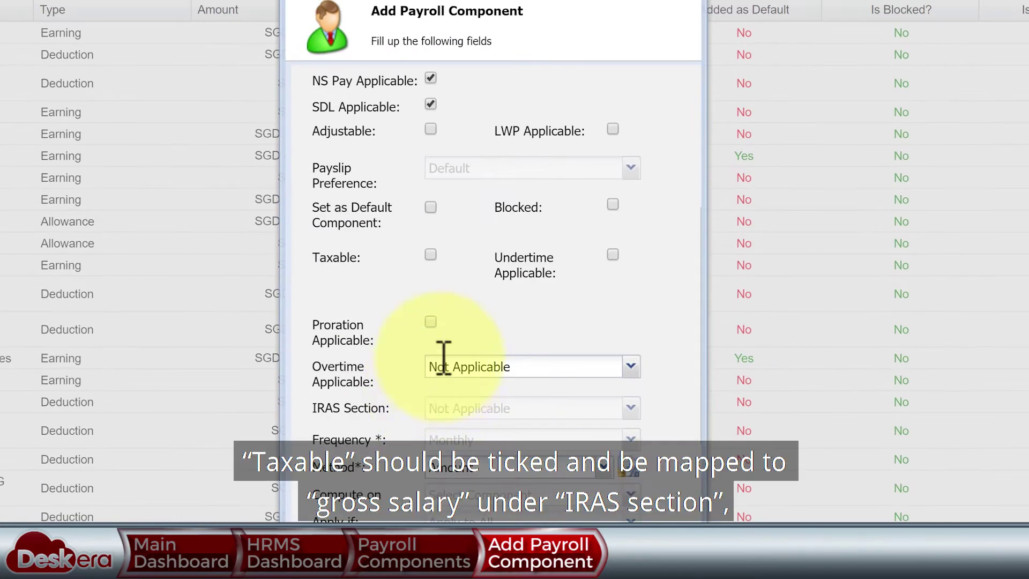
{"action": "left_click", "coordinate": [430, 257]}
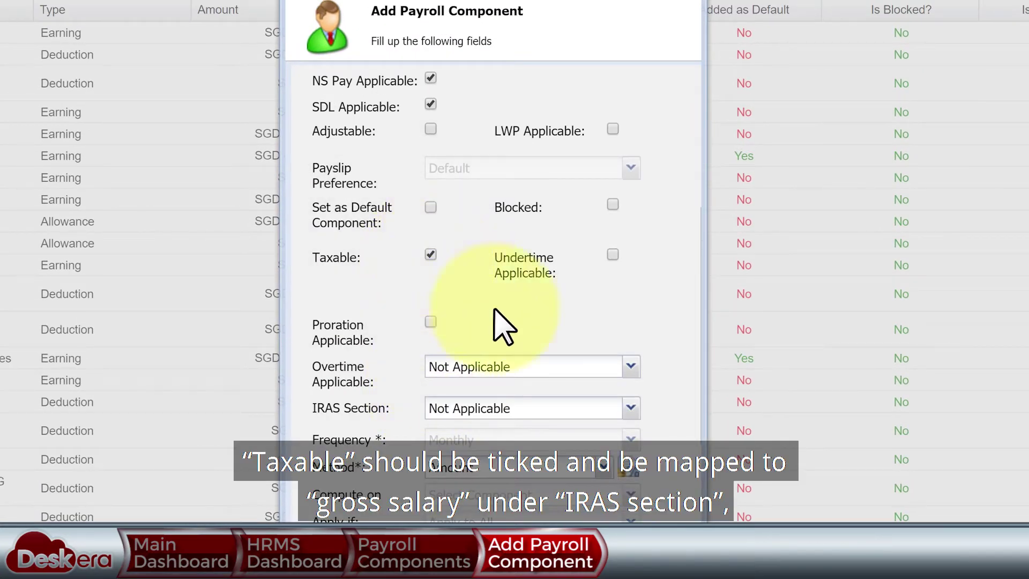
{"action": "left_click", "coordinate": [628, 408]}
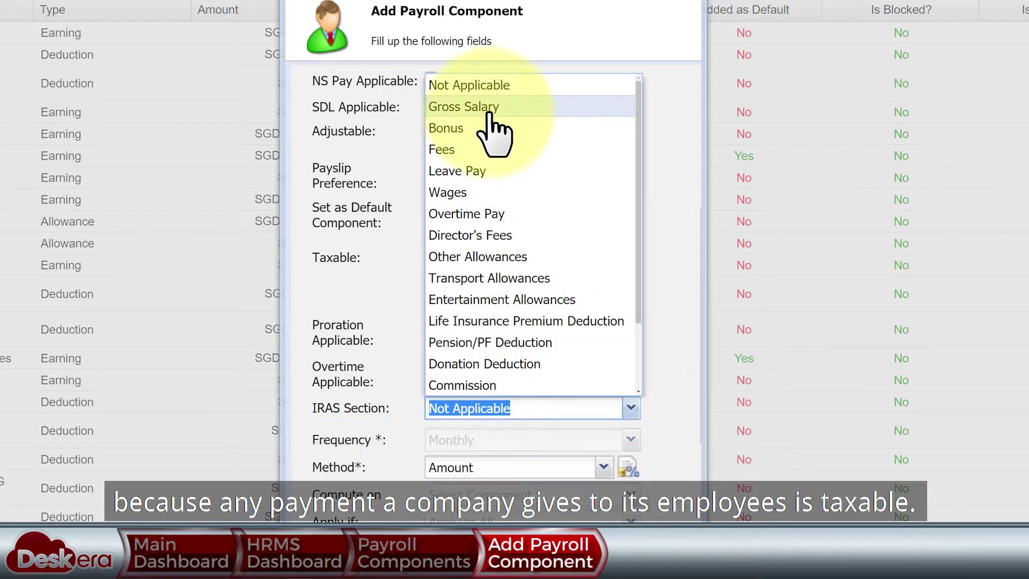
{"action": "left_click", "coordinate": [488, 109]}
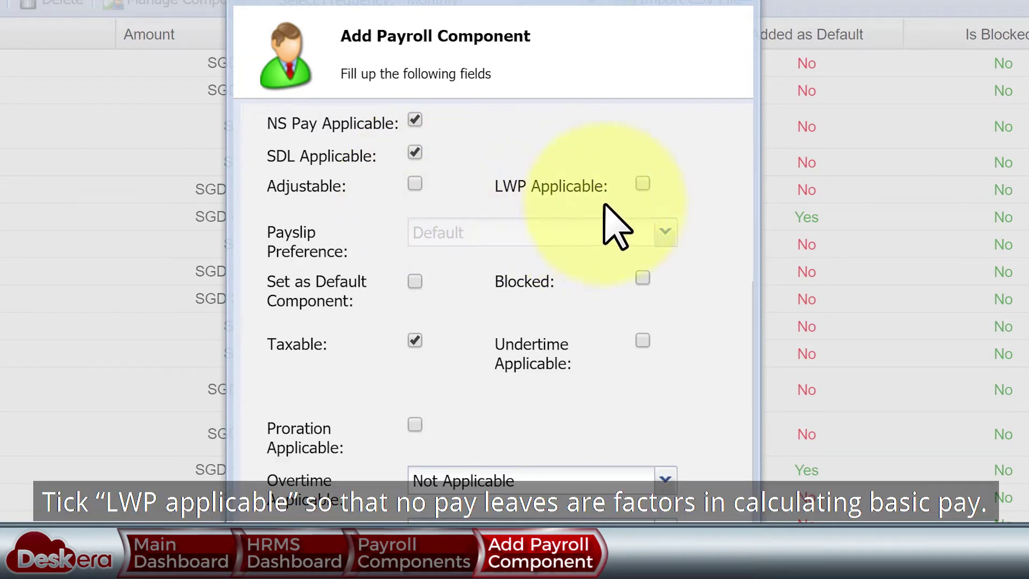
- Make it LWP applicable and prorated, keeping the payslip preference at Default
{"action": "left_click", "coordinate": [642, 184]}
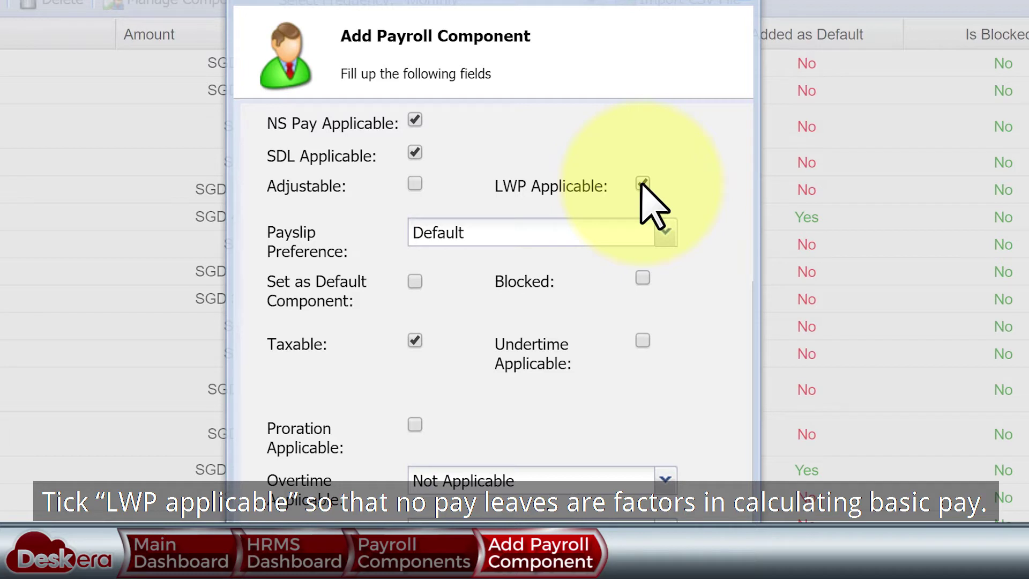
{"action": "left_click", "coordinate": [665, 233]}
{"action": "left_click", "coordinate": [582, 259]}
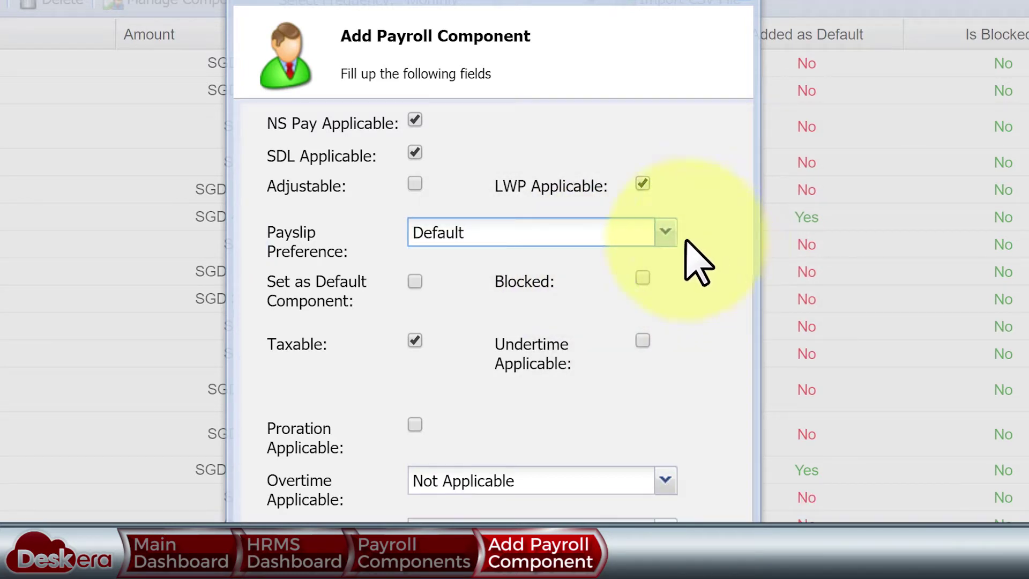
{"action": "left_click", "coordinate": [414, 424]}
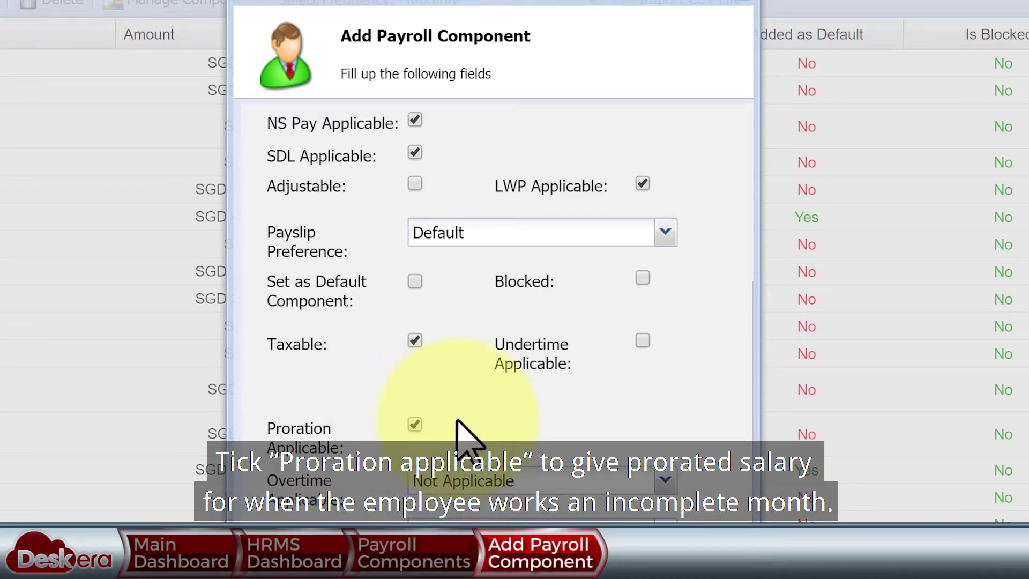
- Set the BASICPAY method to Amount with 0 SGD and submit the component
{"action": "scroll", "coordinate": [648, 273], "scroll_direction": "down", "scroll_amount": 5}
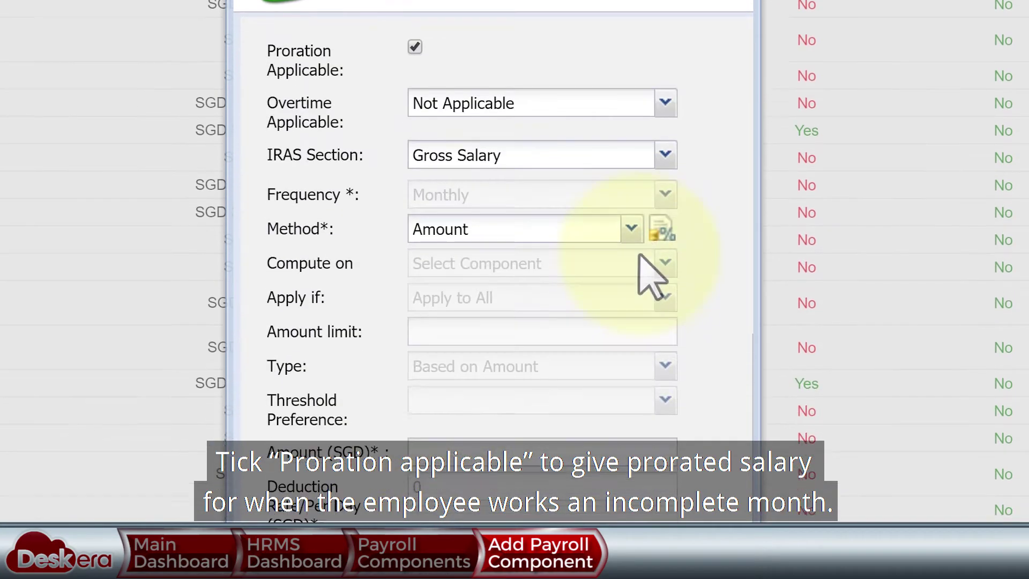
{"action": "left_click", "coordinate": [631, 224]}
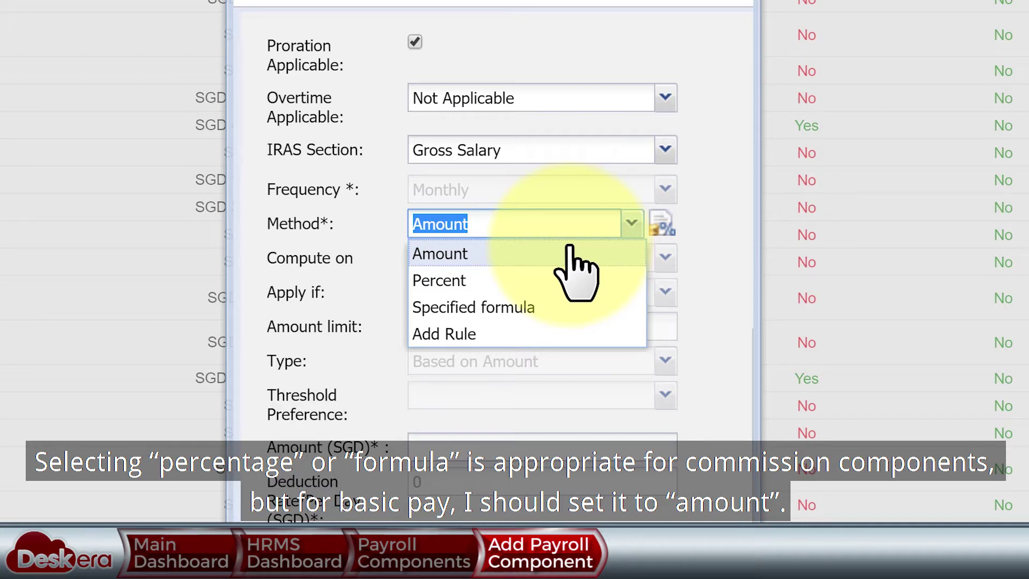
{"action": "left_click", "coordinate": [569, 248]}
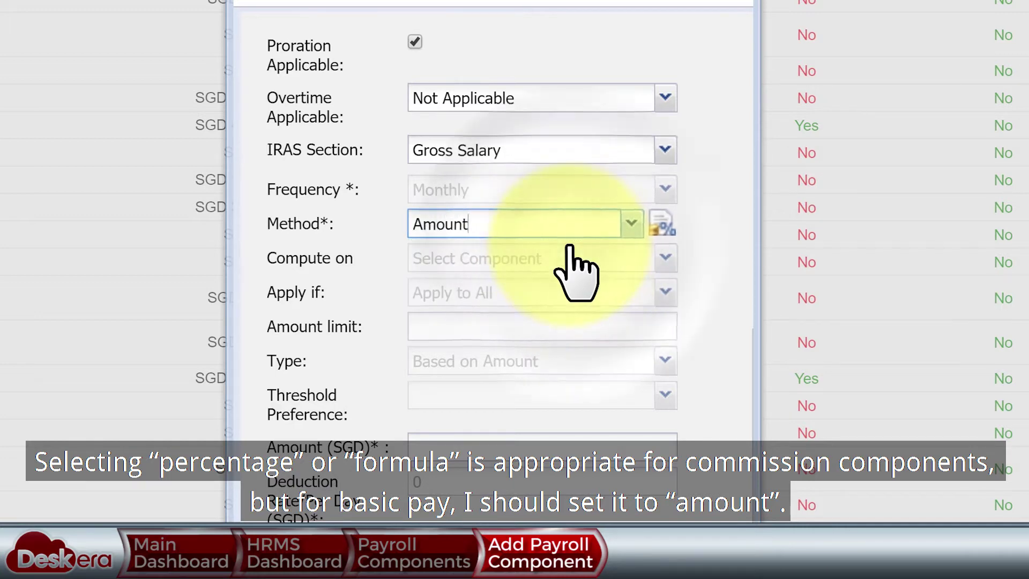
{"action": "scroll", "coordinate": [482, 395], "scroll_direction": "down", "scroll_amount": 4}
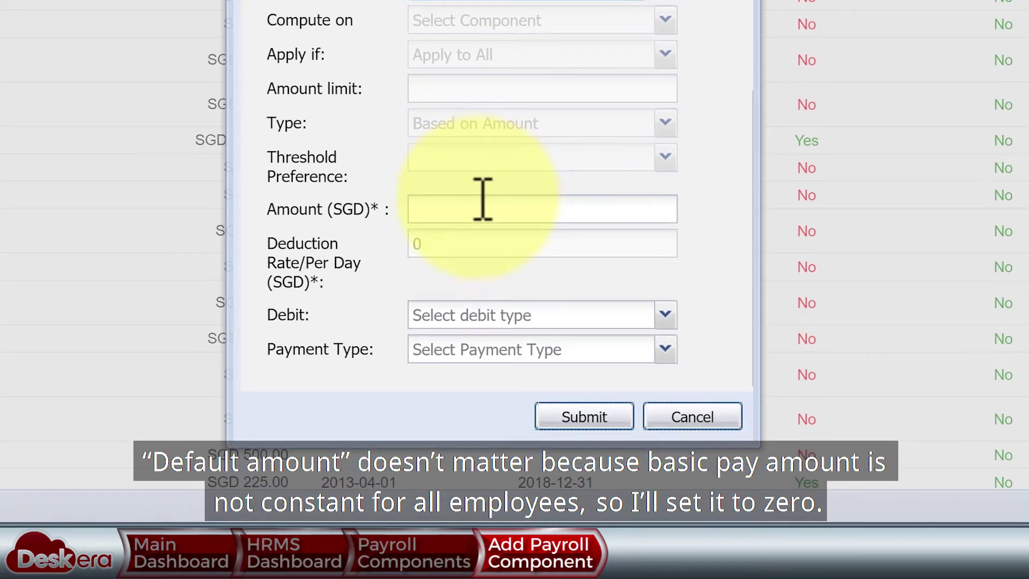
{"action": "left_click", "coordinate": [483, 199]}
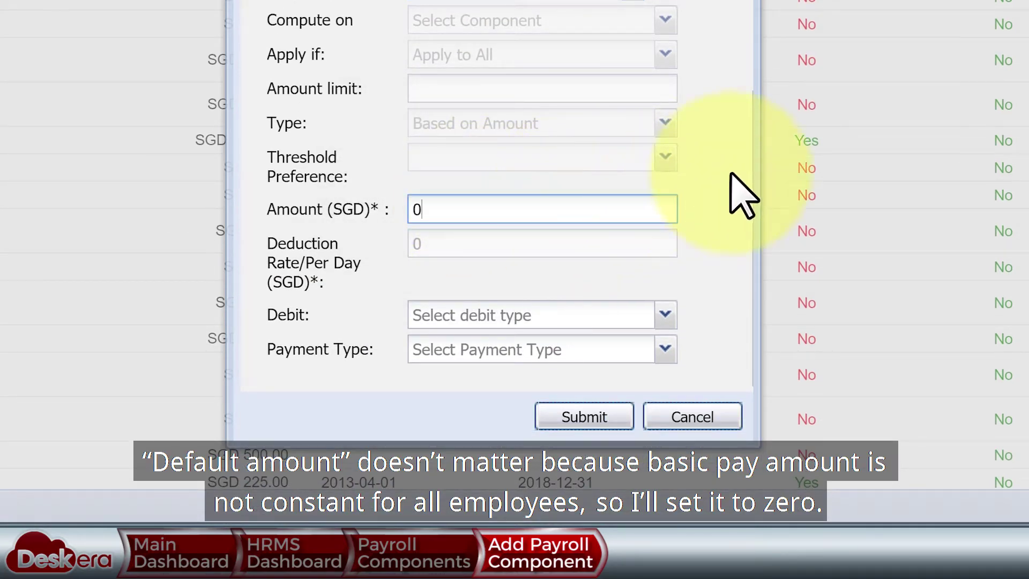
{"action": "left_click", "coordinate": [616, 416]}
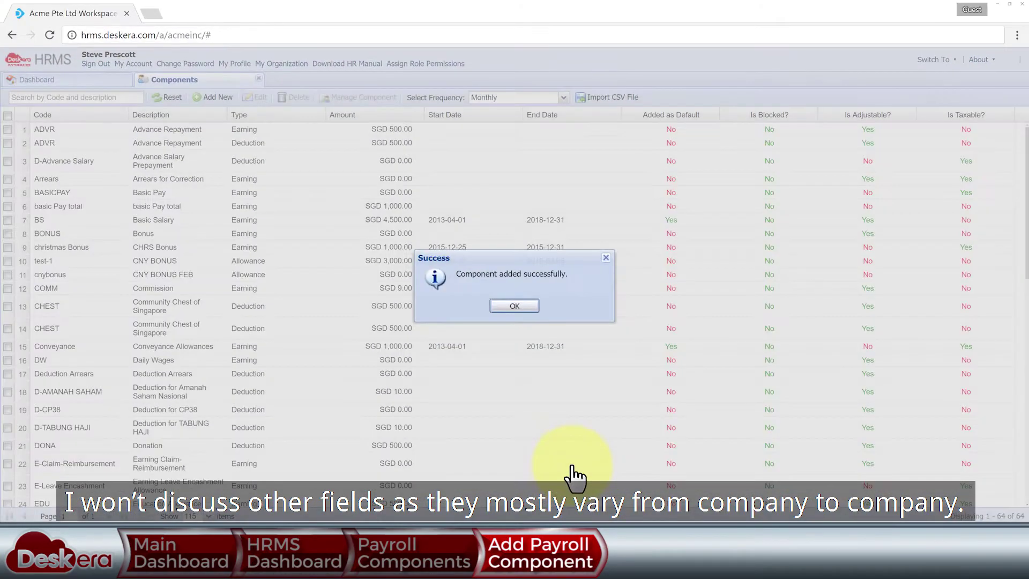
- Open User Administration and clear the employee search to list everyone
{"action": "left_click", "coordinate": [514, 306]}
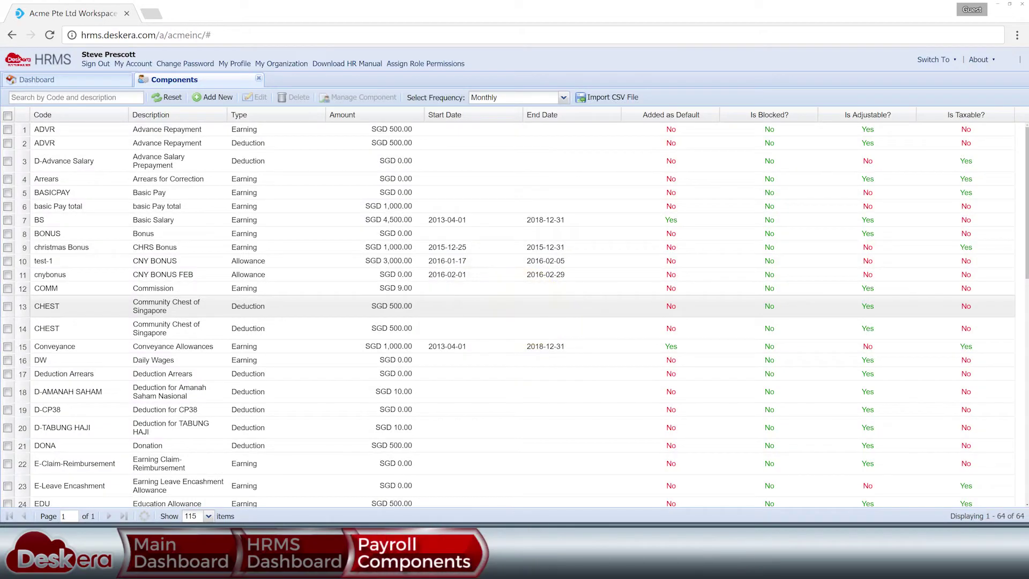
{"action": "left_click", "coordinate": [258, 77]}
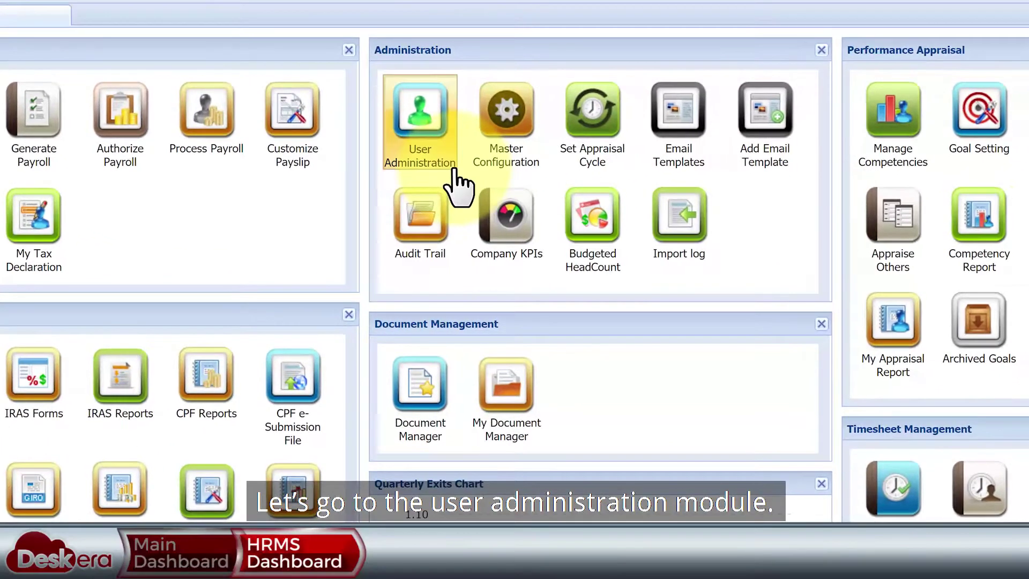
{"action": "left_click", "coordinate": [453, 170]}
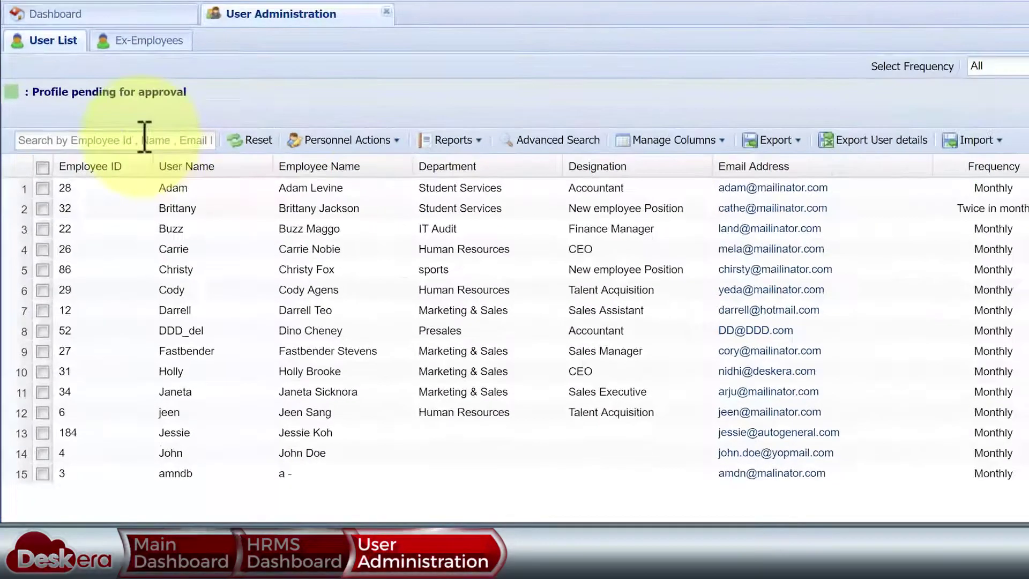
{"action": "left_click", "coordinate": [96, 164]}
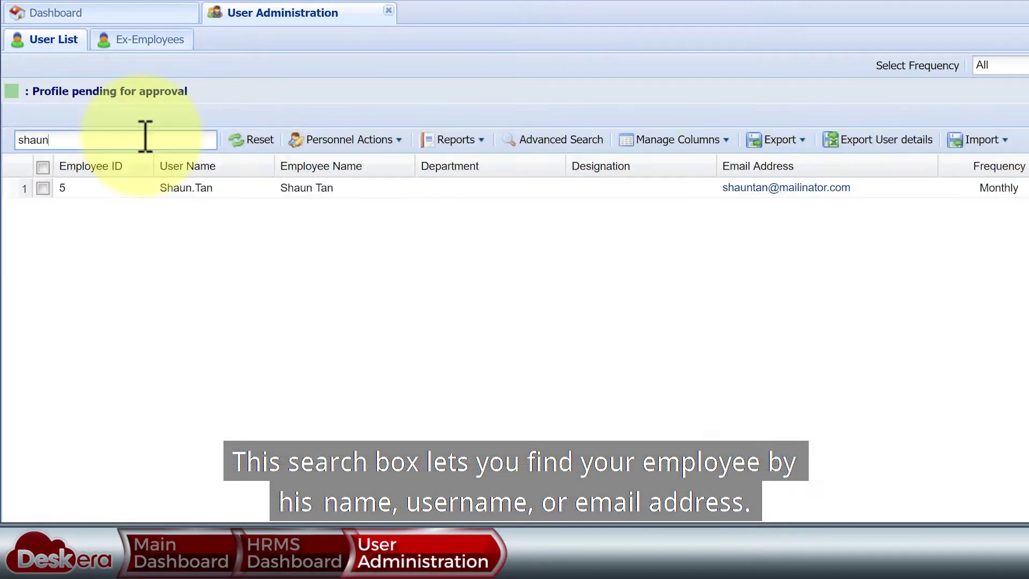
{"action": "double_click", "coordinate": [67, 139]}
{"action": "key", "text": "BackSpace"}
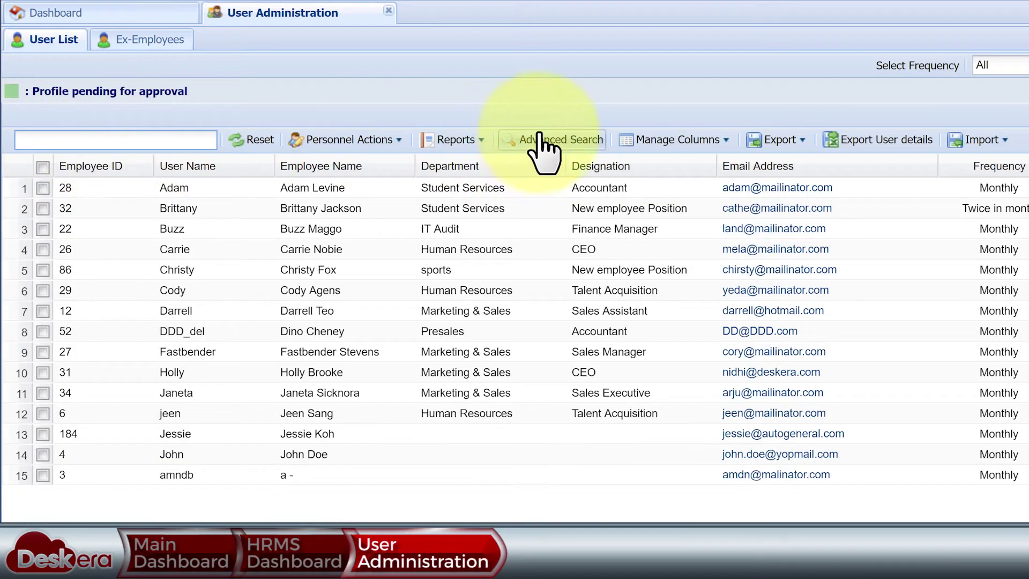
- Open the advanced search panel and close it without choosing a column
{"action": "left_click", "coordinate": [543, 140]}
{"action": "left_click", "coordinate": [183, 67]}
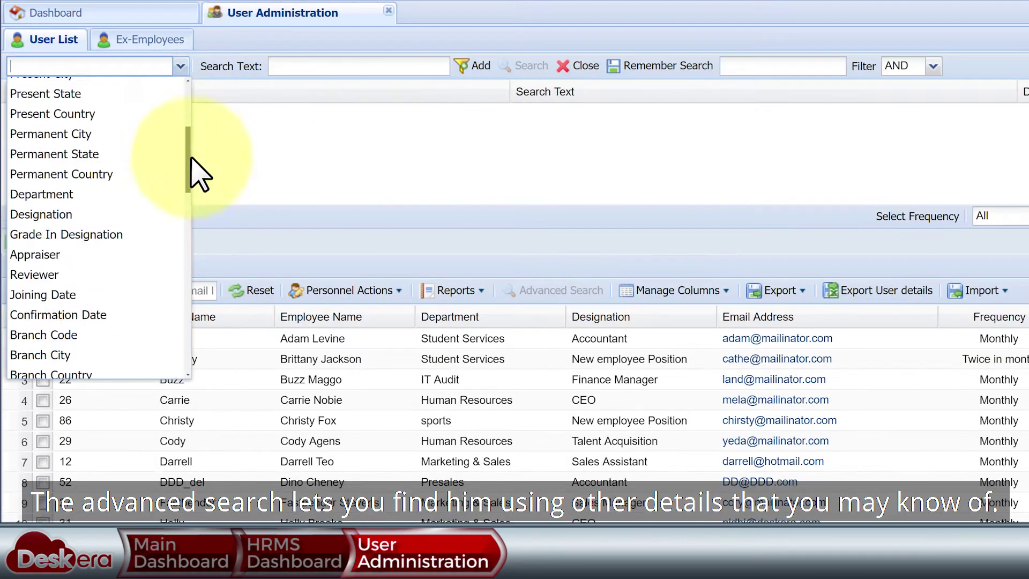
{"action": "left_click_drag", "start_coordinate": [191, 172], "coordinate": [195, 150]}
{"action": "left_click", "coordinate": [195, 68]}
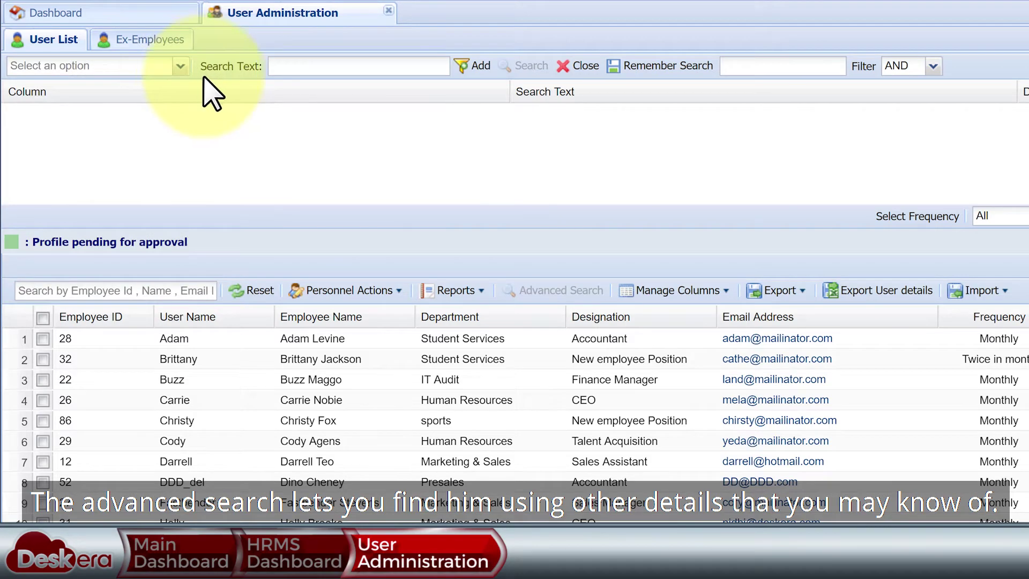
{"action": "left_click", "coordinate": [577, 66]}
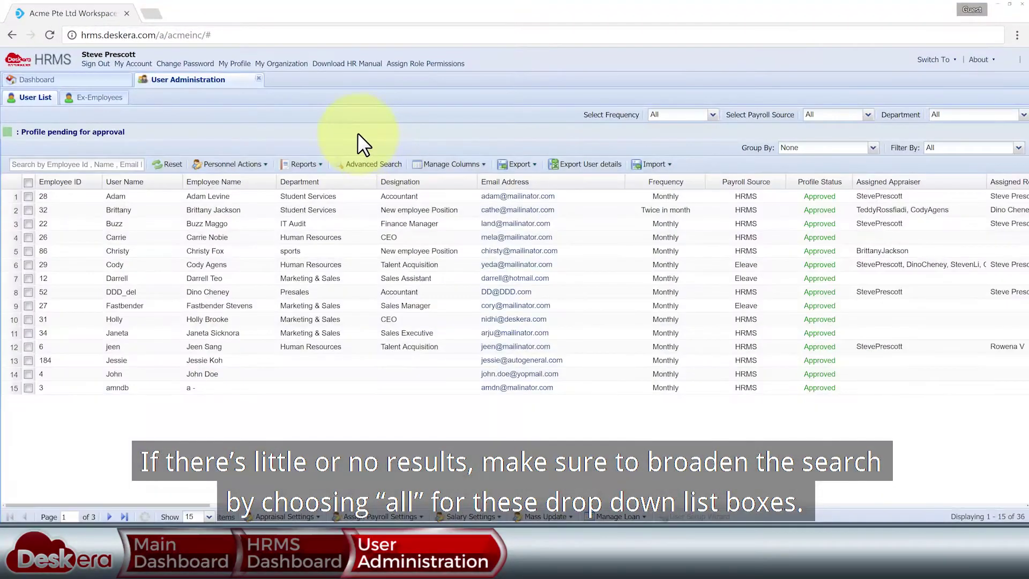
- Leave Frequency, Department and Filter By at All, and set Payroll Source to HRMS
{"action": "left_click", "coordinate": [715, 116]}
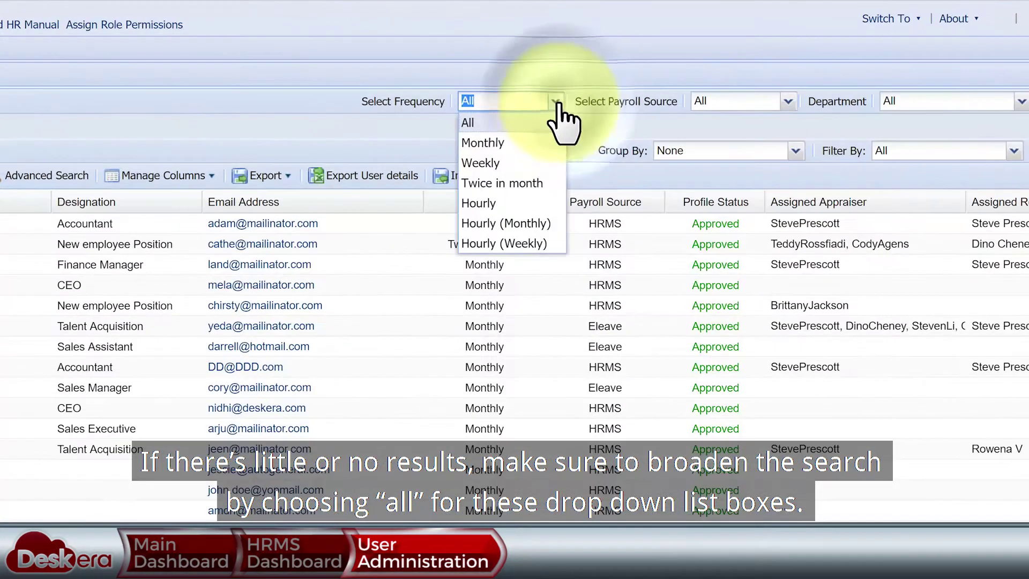
{"action": "left_click", "coordinate": [864, 115]}
{"action": "left_click", "coordinate": [1022, 115]}
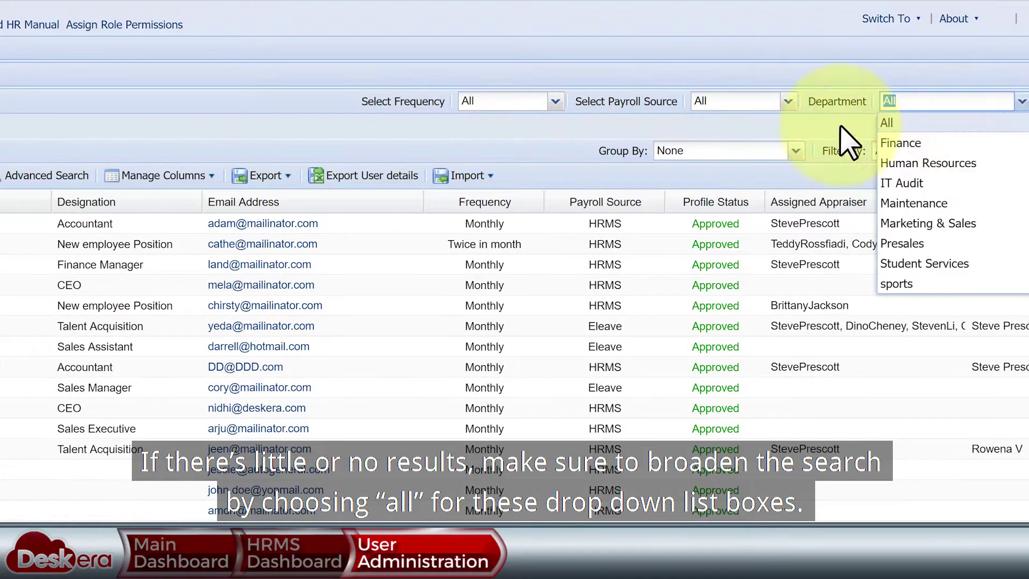
{"action": "left_click", "coordinate": [965, 151]}
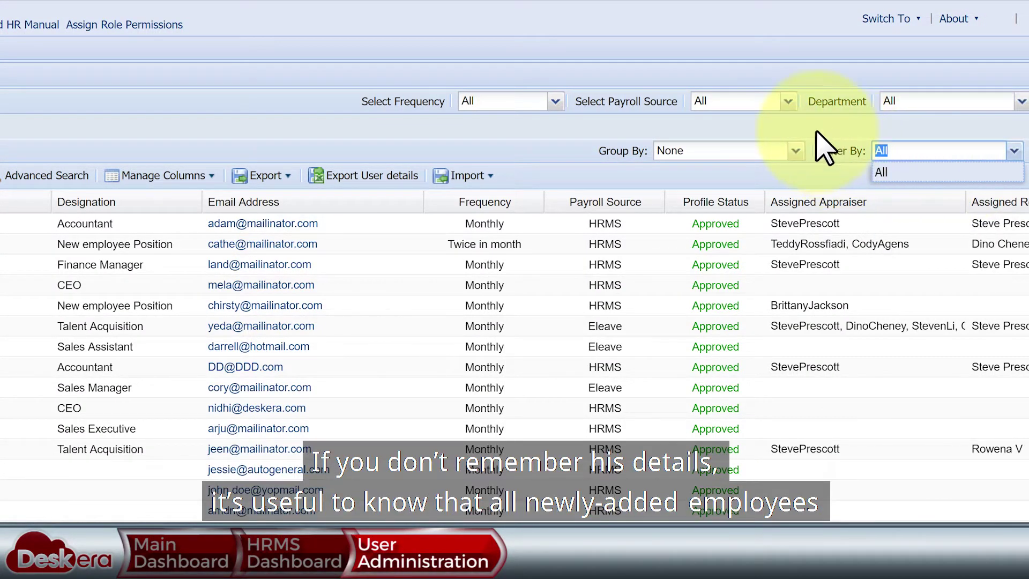
{"action": "left_click", "coordinate": [825, 147]}
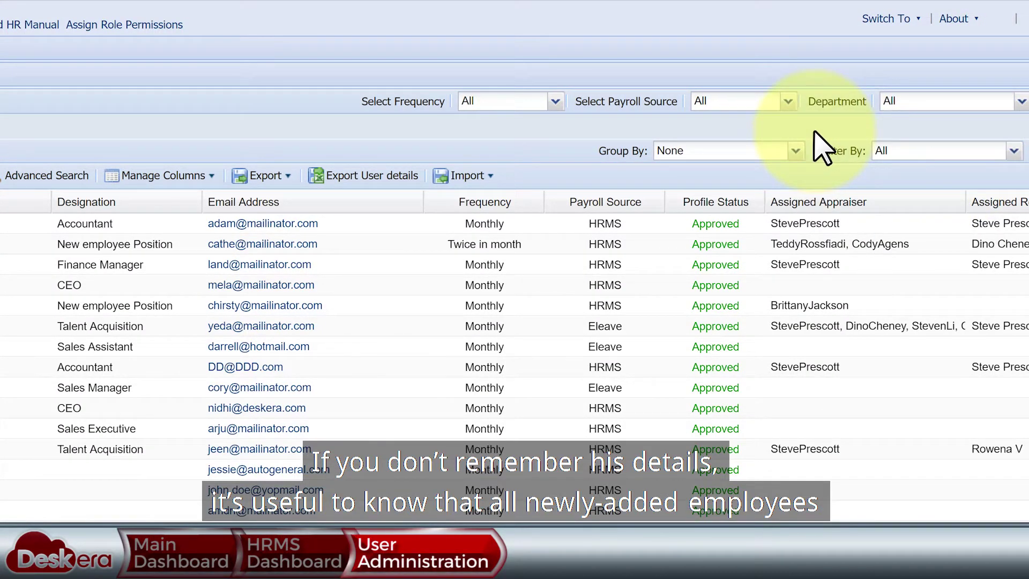
{"action": "left_click", "coordinate": [783, 106]}
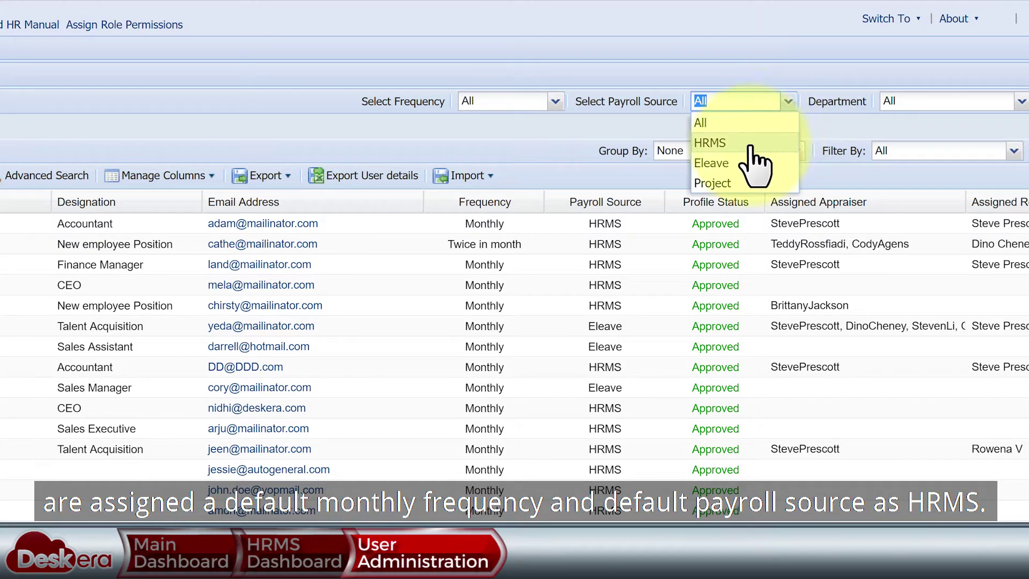
{"action": "left_click", "coordinate": [750, 145]}
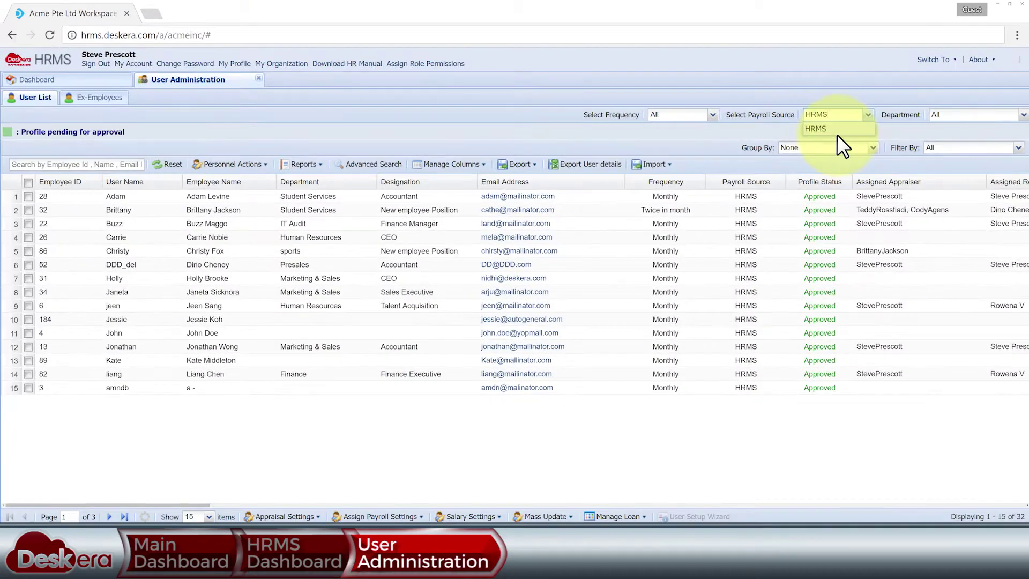
- Sort the employees by name ascending, then by user name descending
{"action": "left_click", "coordinate": [271, 182]}
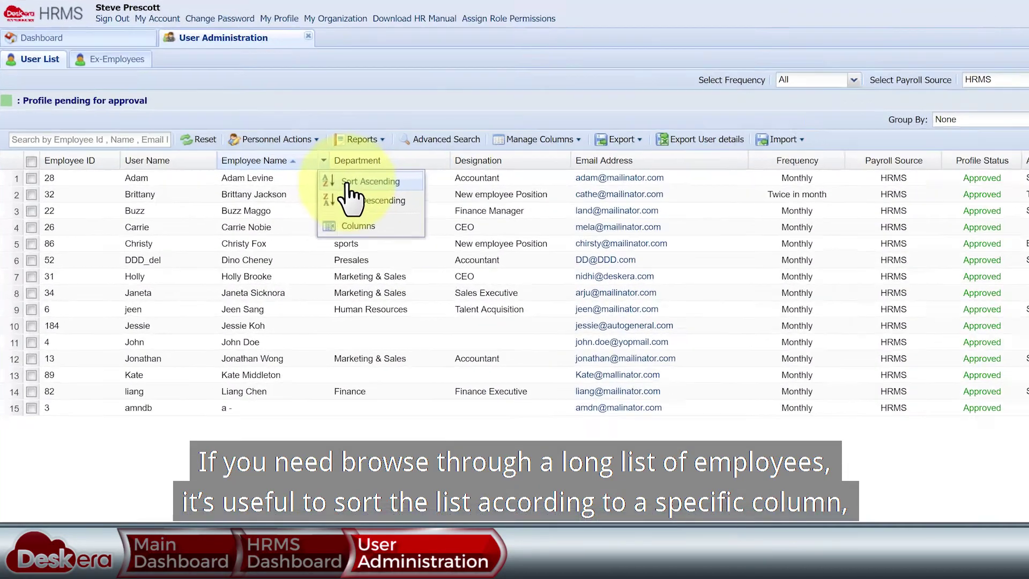
{"action": "left_click", "coordinate": [291, 200]}
{"action": "left_click", "coordinate": [275, 119]}
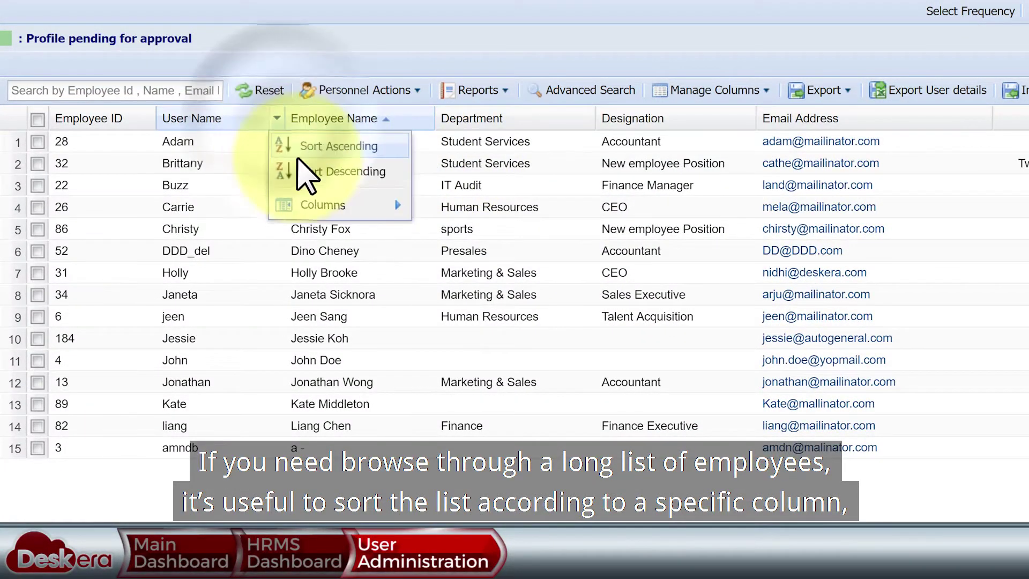
{"action": "left_click", "coordinate": [307, 171]}
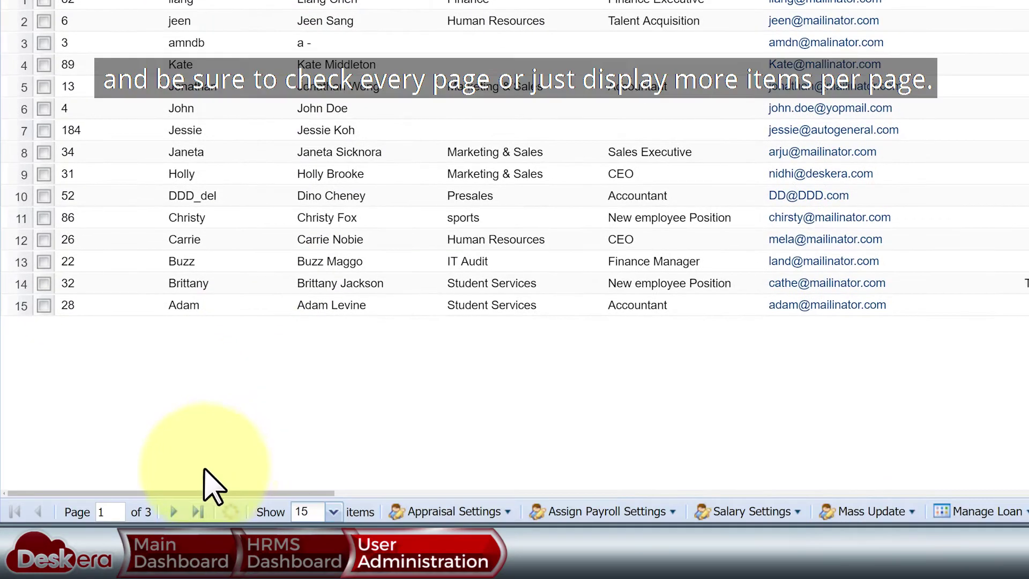
- Page through to page 3, show 115 rows, and search for and select the new employee
{"action": "left_click", "coordinate": [171, 513]}
{"action": "left_click", "coordinate": [171, 513]}
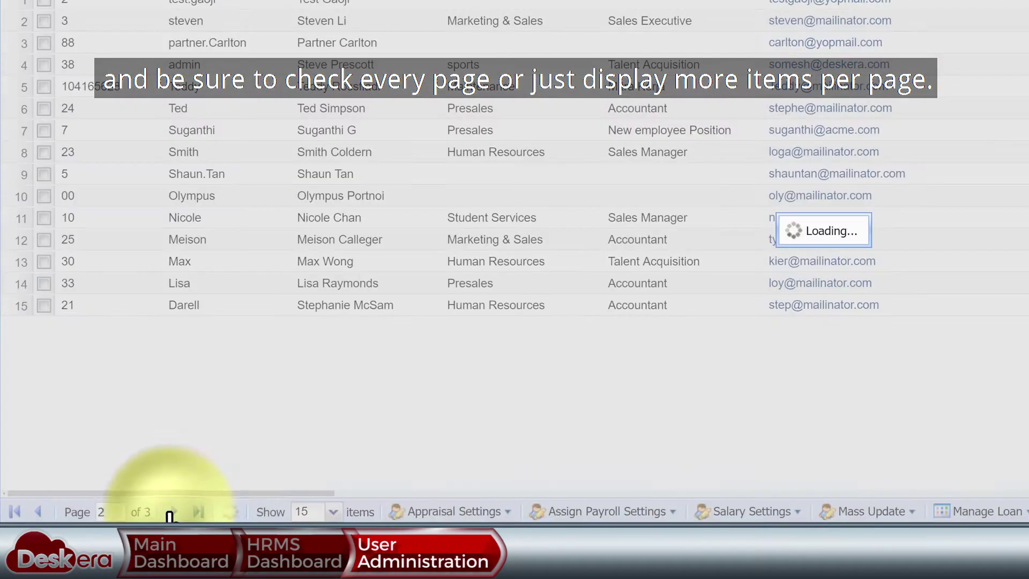
{"action": "left_click", "coordinate": [333, 512]}
{"action": "left_click", "coordinate": [331, 486]}
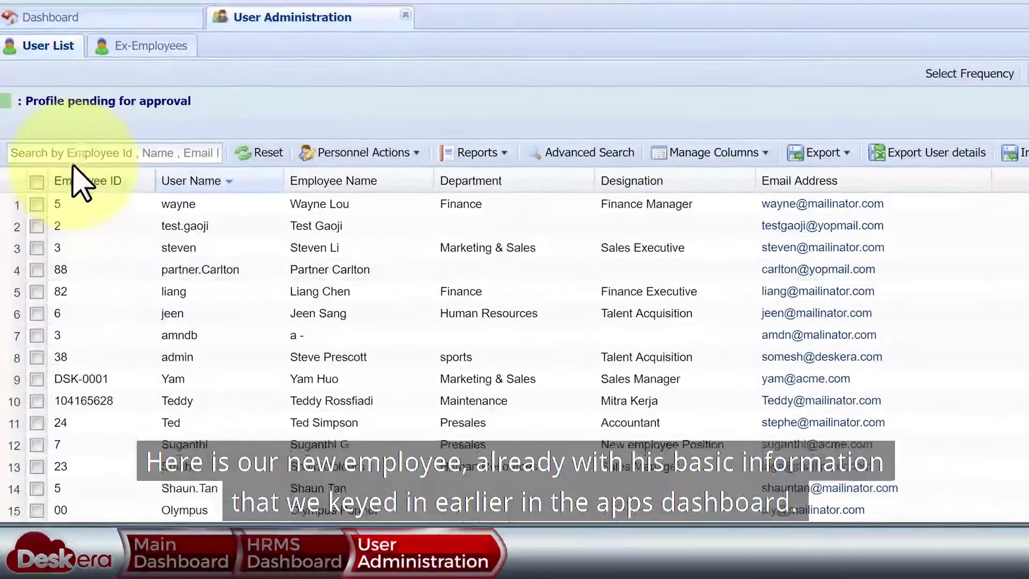
{"action": "left_click", "coordinate": [81, 156]}
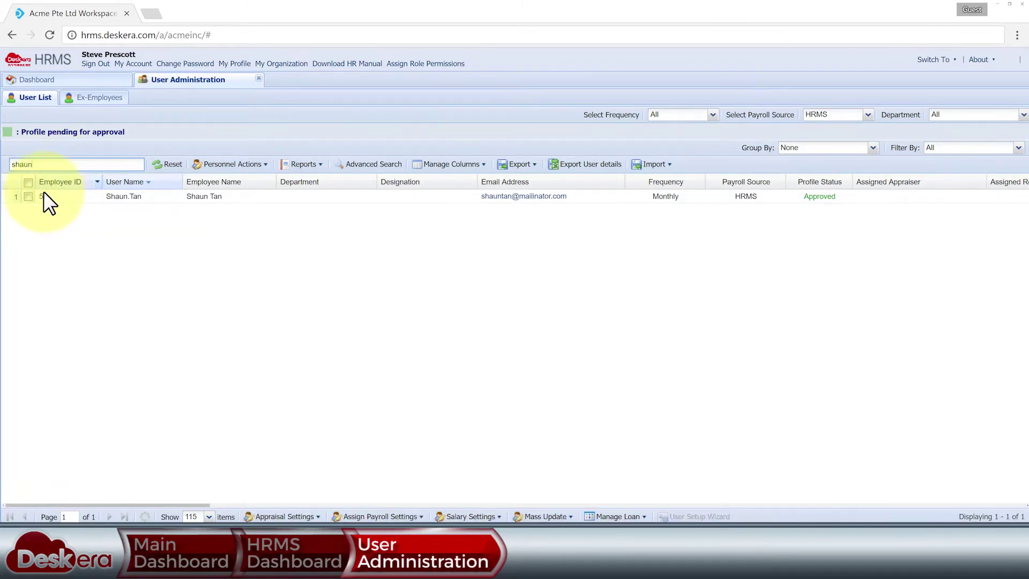
{"action": "left_click", "coordinate": [28, 197]}
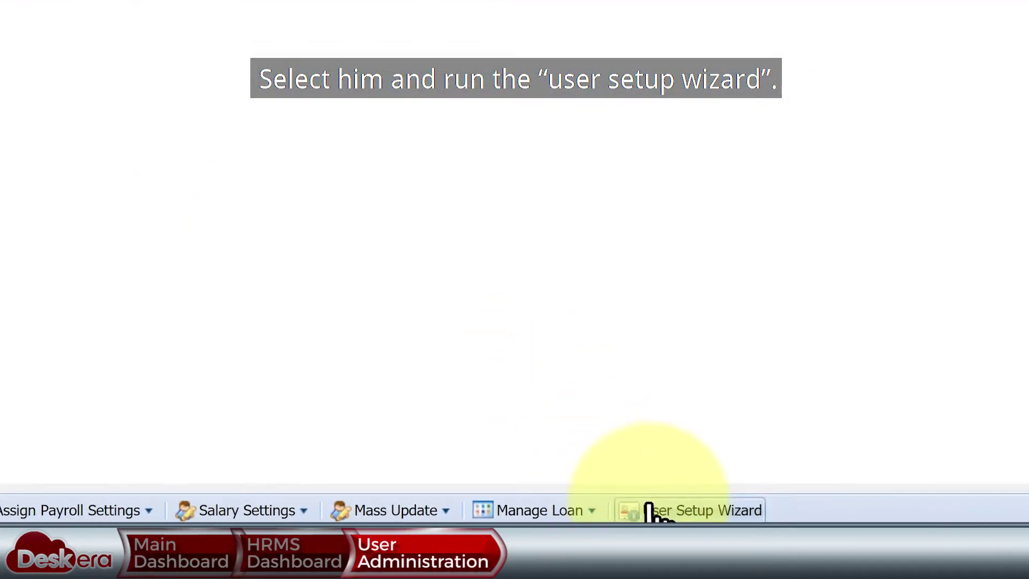
{"action": "left_click", "coordinate": [659, 514]}
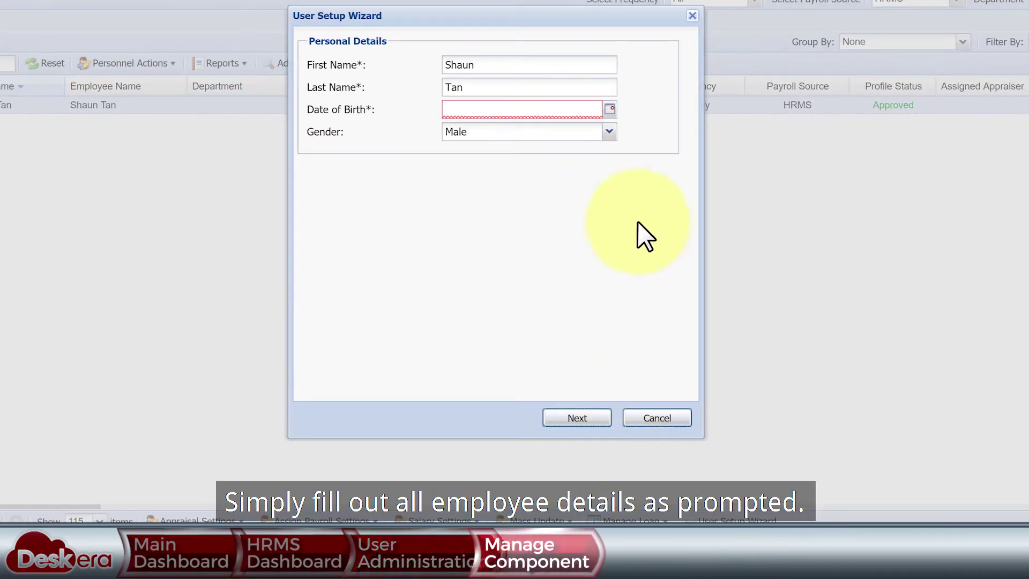
{"action": "left_click", "coordinate": [609, 109]}
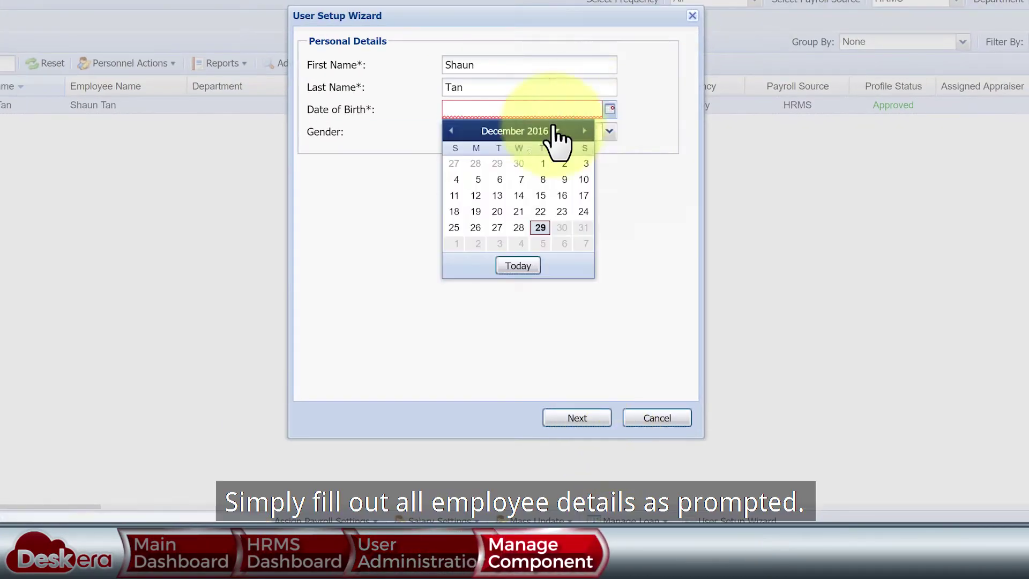
{"action": "left_click", "coordinate": [555, 132]}
{"action": "left_click", "coordinate": [496, 153]}
{"action": "left_click", "coordinate": [537, 175]}
{"action": "left_click", "coordinate": [496, 264]}
{"action": "left_click", "coordinate": [541, 176]}
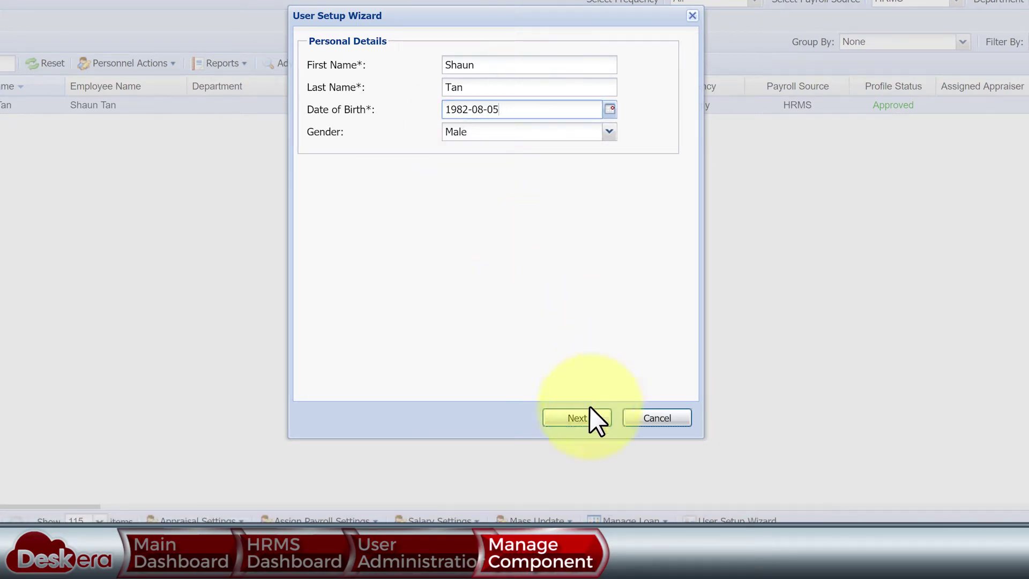
{"action": "left_click", "coordinate": [577, 419]}
- Set nationality Singaporean, country SINGAPORE, race Chinese and religion None
{"action": "left_click", "coordinate": [611, 66]}
{"action": "left_click", "coordinate": [535, 292]}
{"action": "left_click", "coordinate": [611, 89]}
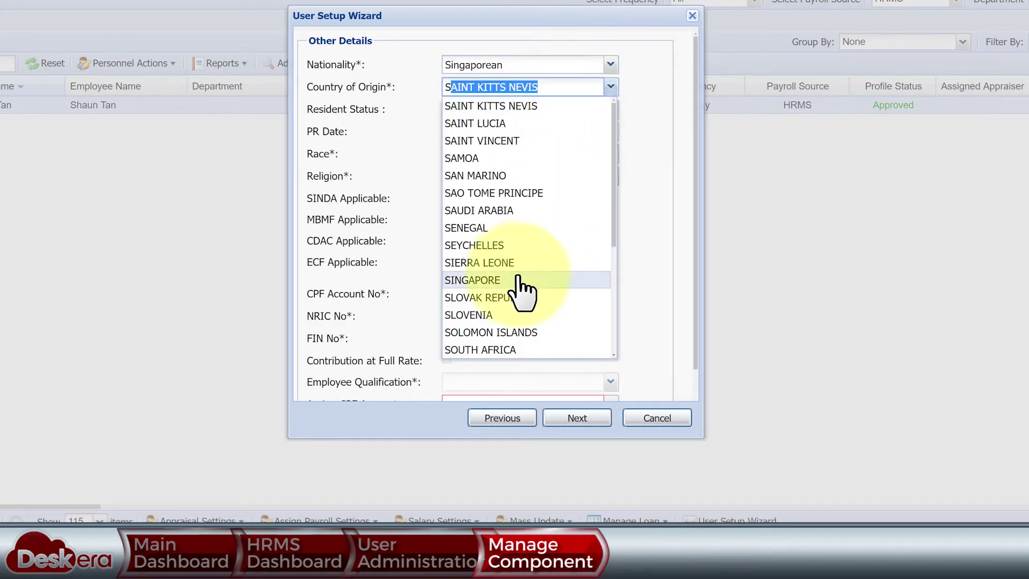
{"action": "left_click", "coordinate": [519, 279]}
{"action": "left_click", "coordinate": [612, 155]}
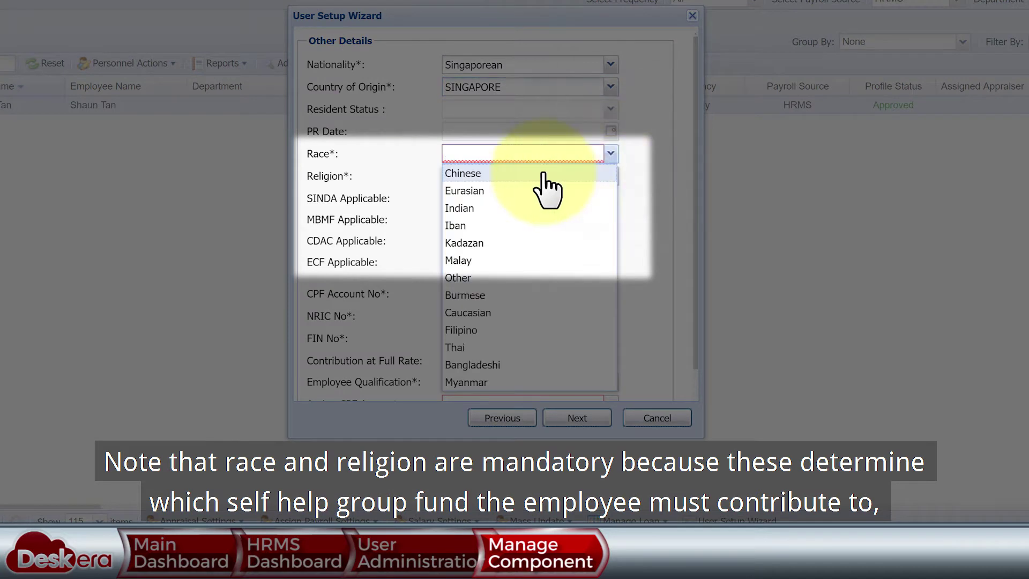
{"action": "left_click", "coordinate": [542, 173]}
{"action": "left_click", "coordinate": [610, 176]}
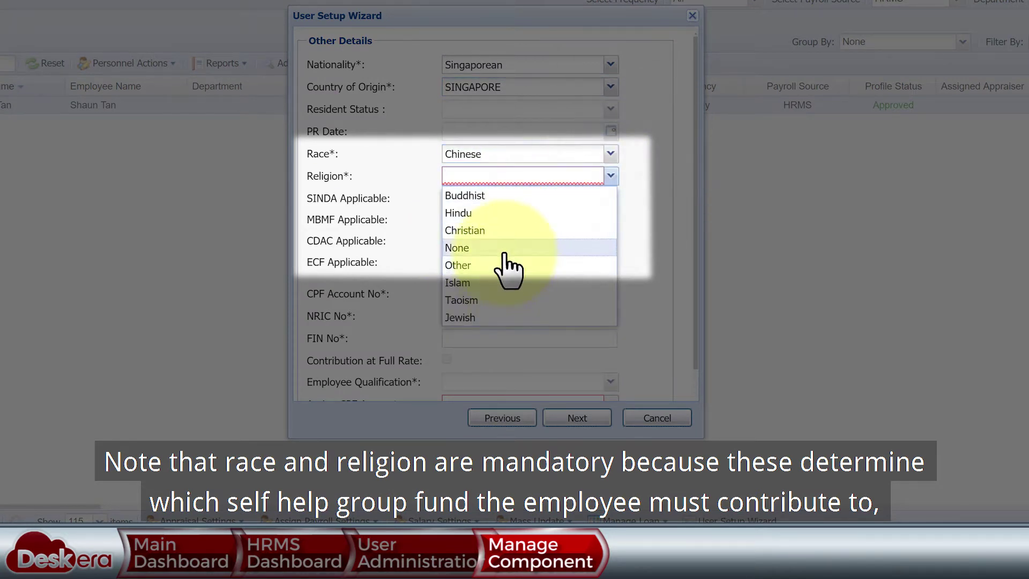
{"action": "left_click", "coordinate": [503, 247]}
- Try races Eurasian and Indian, then return to Chinese so CDAC applies
{"action": "left_click", "coordinate": [611, 155]}
{"action": "left_click", "coordinate": [464, 191]}
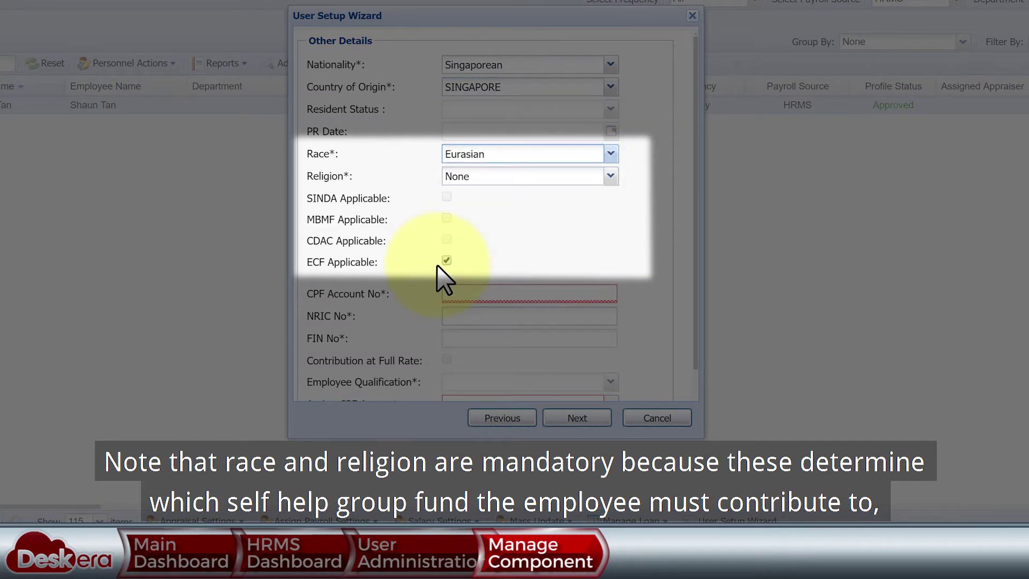
{"action": "left_click", "coordinate": [610, 155]}
{"action": "left_click", "coordinate": [509, 209]}
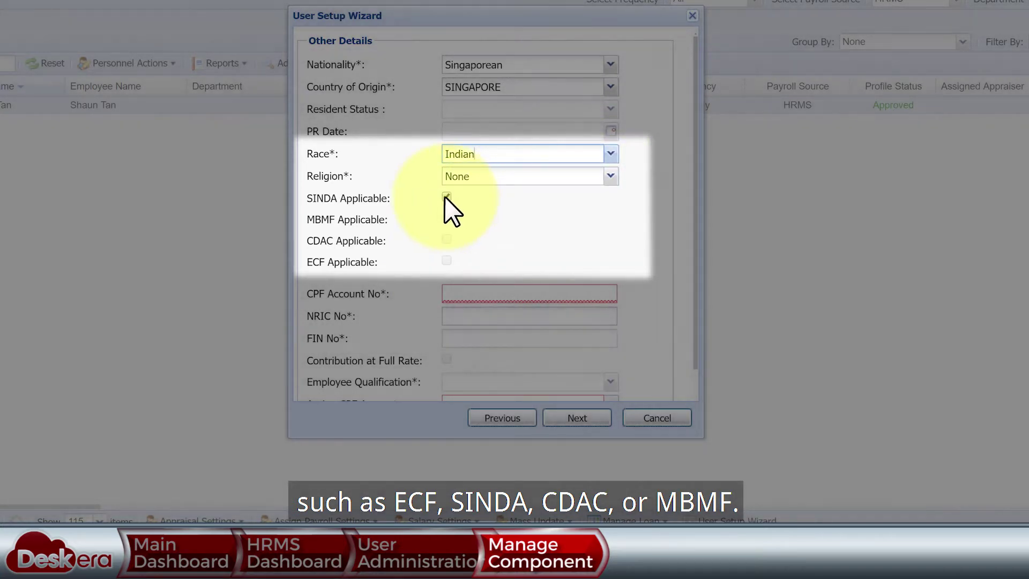
{"action": "left_click", "coordinate": [610, 154]}
{"action": "left_click", "coordinate": [602, 170]}
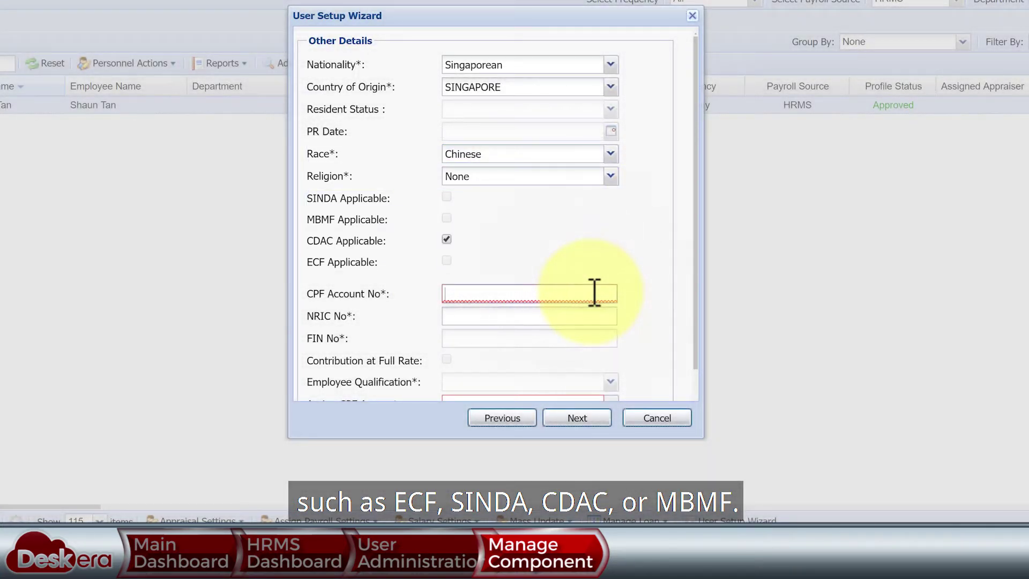
{"action": "left_click", "coordinate": [593, 292]}
- Enter the CPF account number and assign the Default CPF account
{"action": "type", "text": "S1234567A"}
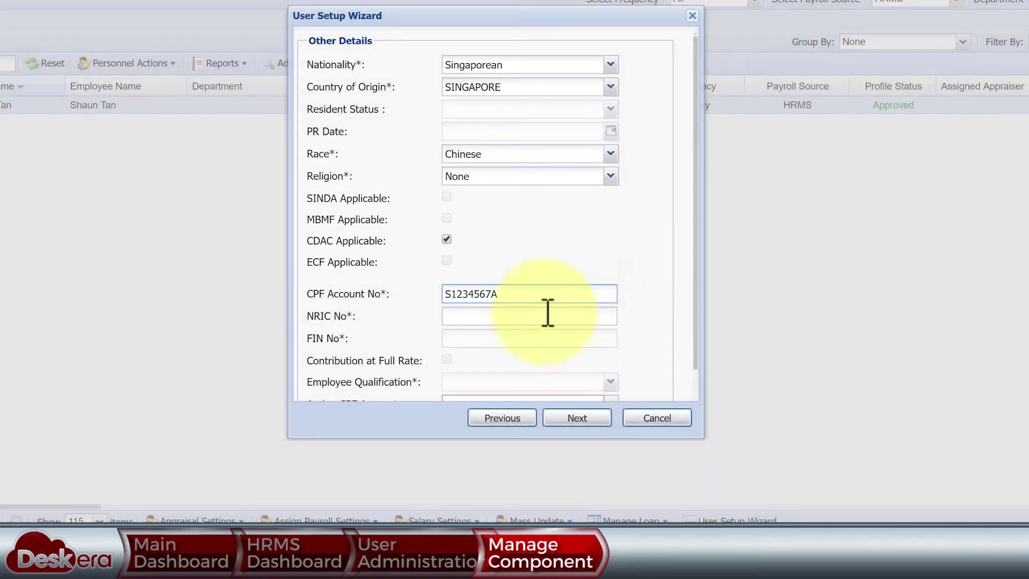
{"action": "scroll", "coordinate": [643, 348], "scroll_direction": "down", "scroll_amount": 1}
{"action": "left_click", "coordinate": [610, 369]}
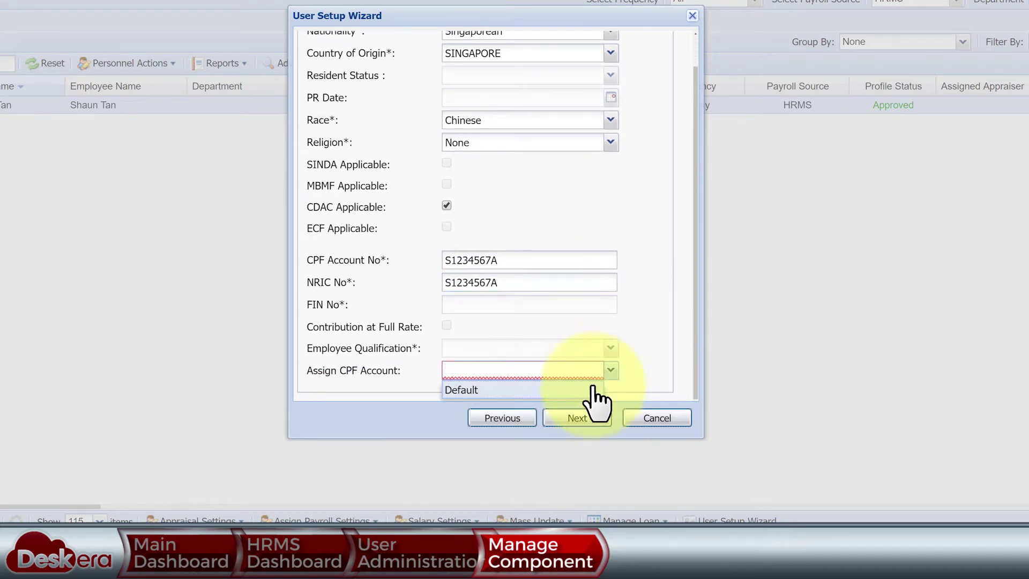
{"action": "left_click", "coordinate": [589, 388]}
{"action": "left_click", "coordinate": [592, 420]}
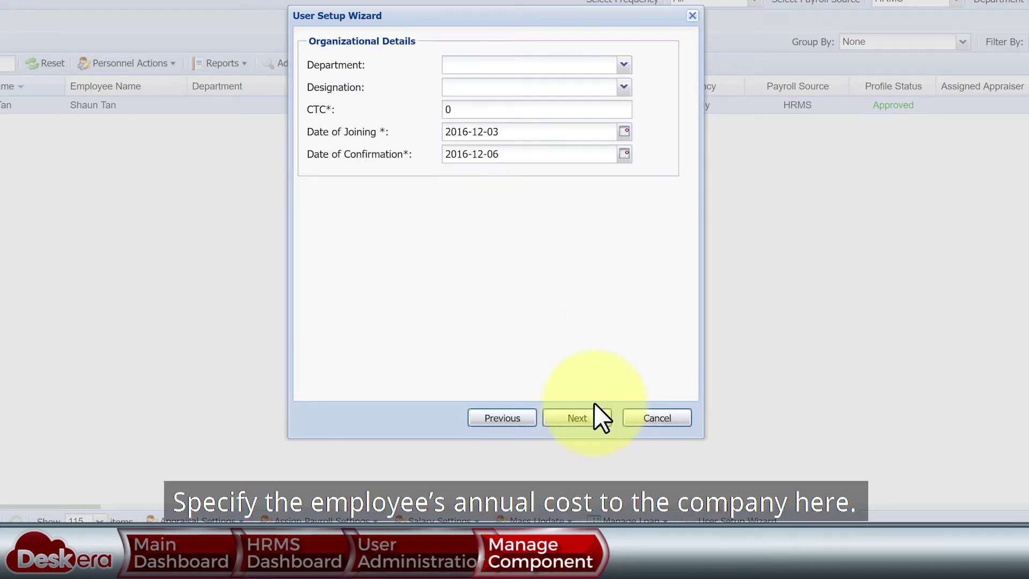
- Enter CTC 40000, department Presales and designation Sales Executive, reviewing joining and confirmation dates
{"action": "type", "text": "40000"}
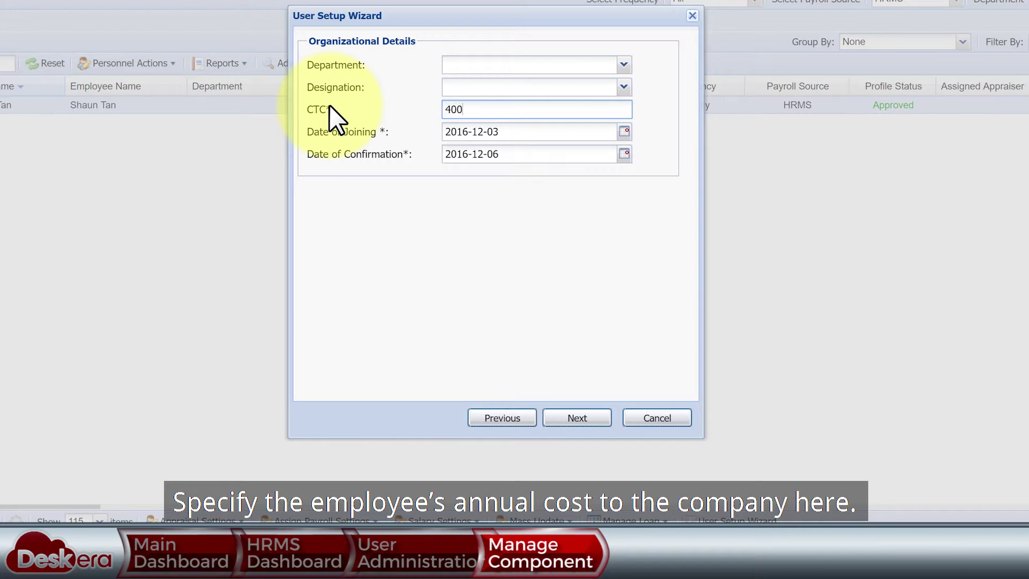
{"action": "left_click", "coordinate": [623, 64]}
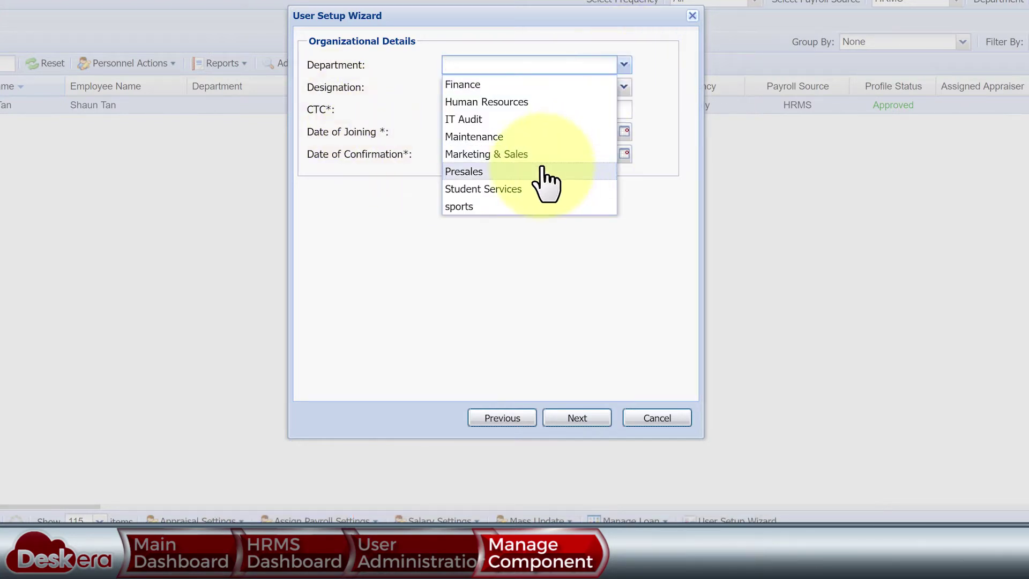
{"action": "left_click", "coordinate": [538, 167]}
{"action": "left_click", "coordinate": [623, 87]}
{"action": "left_click", "coordinate": [547, 299]}
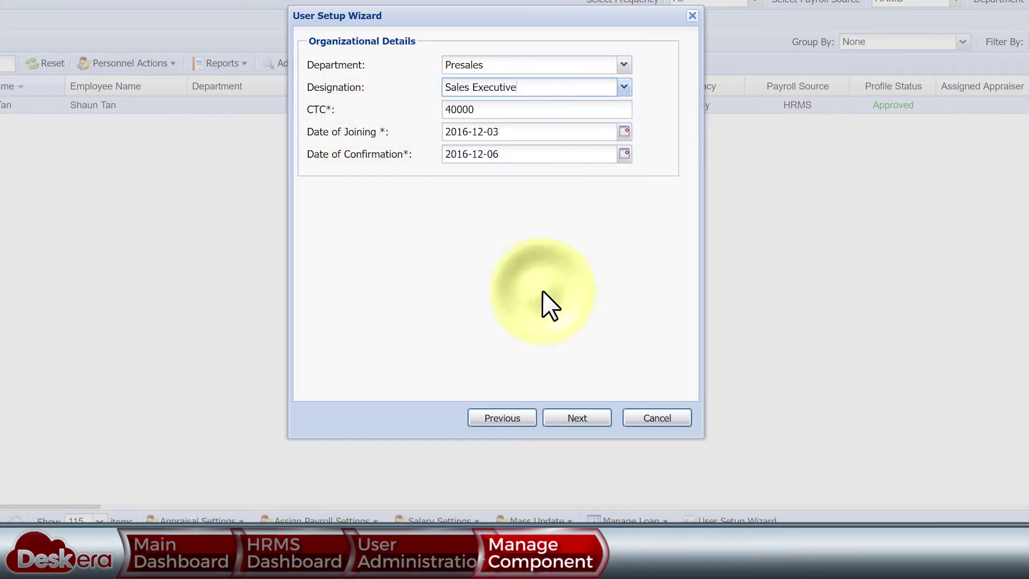
{"action": "left_click_drag", "start_coordinate": [568, 129], "coordinate": [413, 145]}
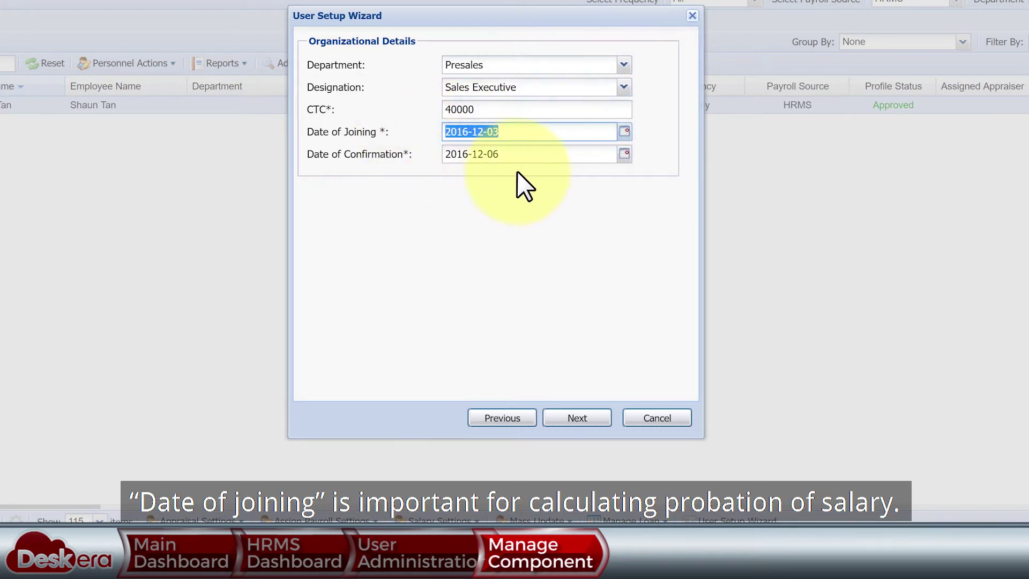
{"action": "left_click_drag", "start_coordinate": [536, 155], "coordinate": [443, 155]}
{"action": "left_click", "coordinate": [577, 417]}
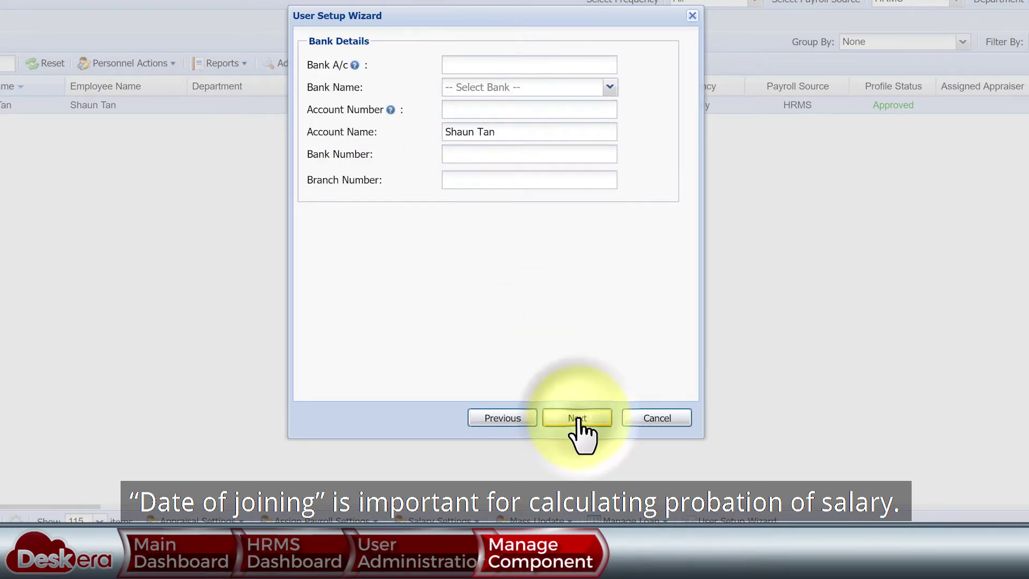
- Choose OVERSEA - CHINESE BANKING CO as the bank and enter the account number
{"action": "left_click", "coordinate": [609, 87]}
{"action": "left_click", "coordinate": [528, 158]}
{"action": "left_click", "coordinate": [459, 65]}
{"action": "type", "text": "234-567-890"}
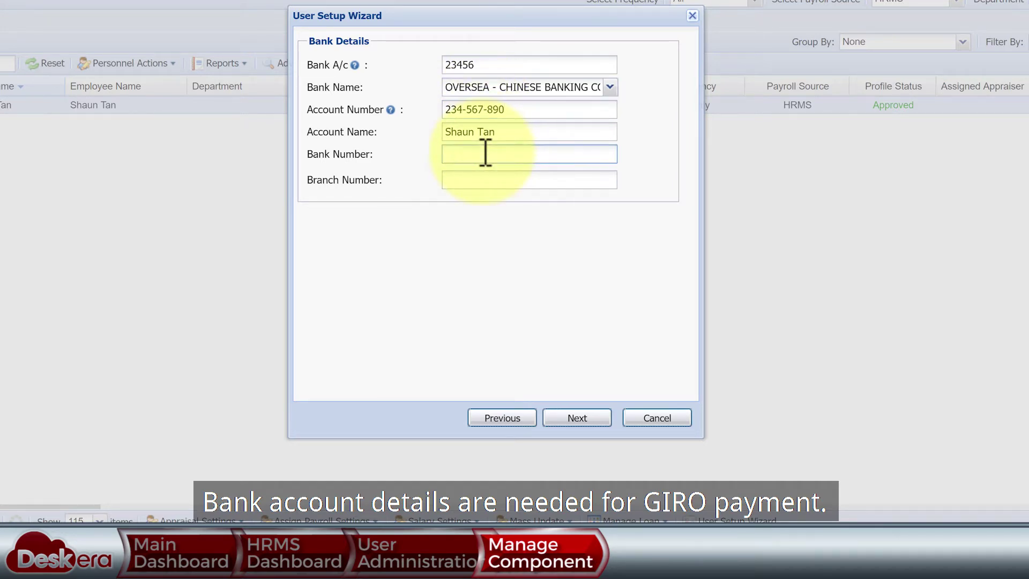
{"action": "type", "text": "2345"}
{"action": "left_click", "coordinate": [577, 417]}
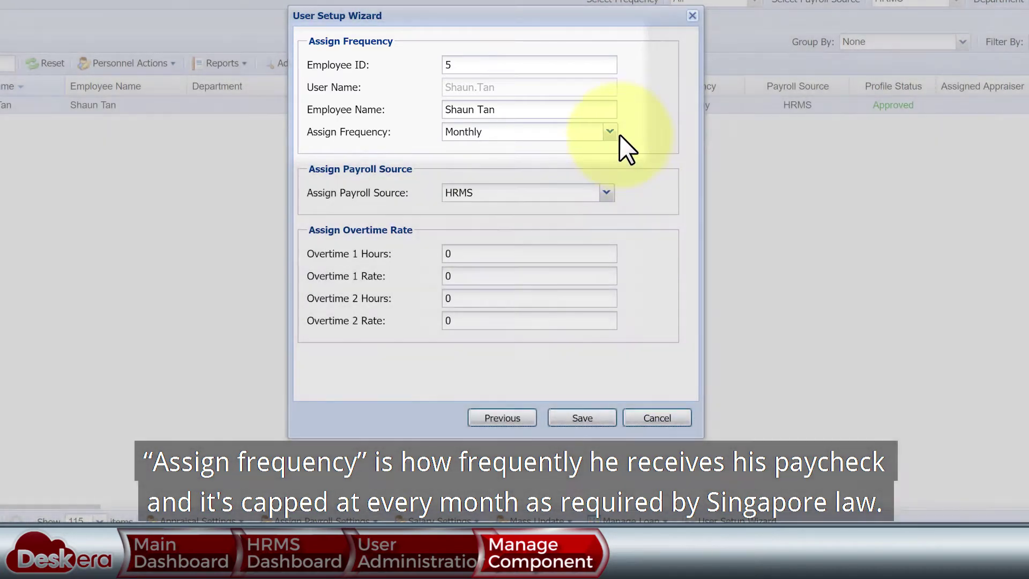
- Keep Monthly frequency and HRMS payroll source, enter overtime values 2, 2, 3, 4, and save
{"action": "left_click", "coordinate": [611, 134]}
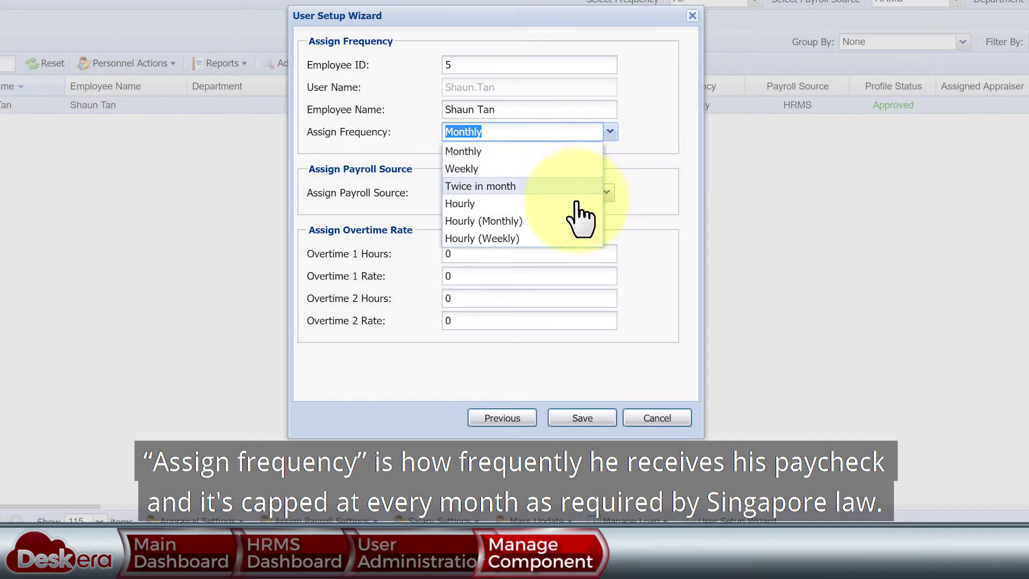
{"action": "left_click", "coordinate": [524, 151]}
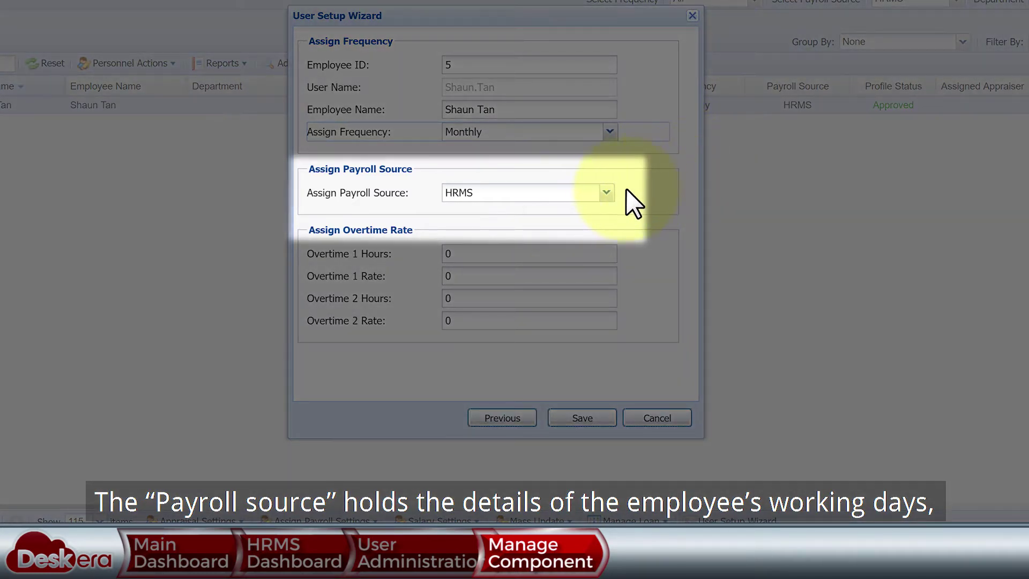
{"action": "left_click", "coordinate": [607, 193]}
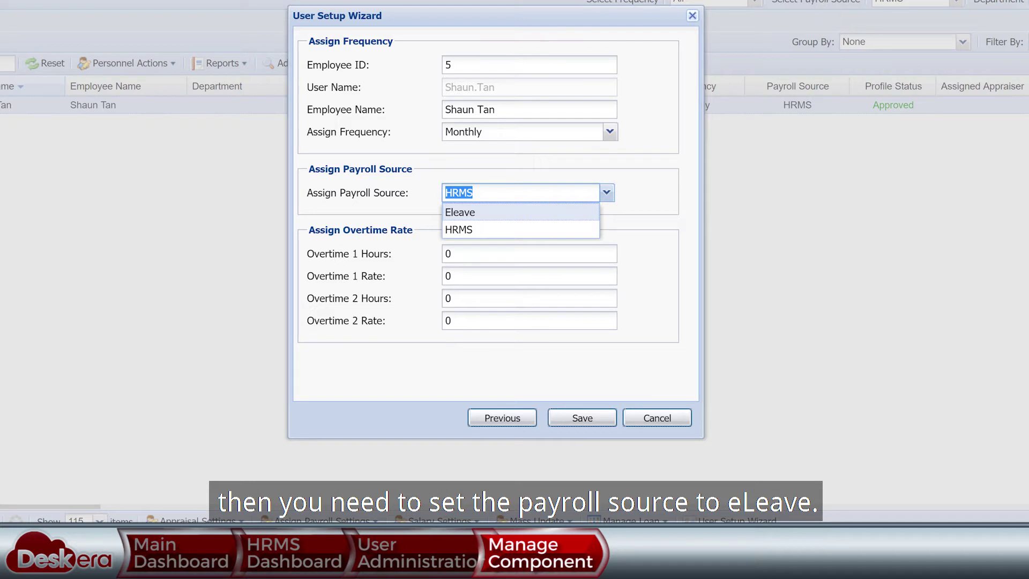
{"action": "left_click", "coordinate": [445, 256]}
{"action": "type", "text": "2"}
{"action": "left_click", "coordinate": [462, 278]}
{"action": "type", "text": "2"}
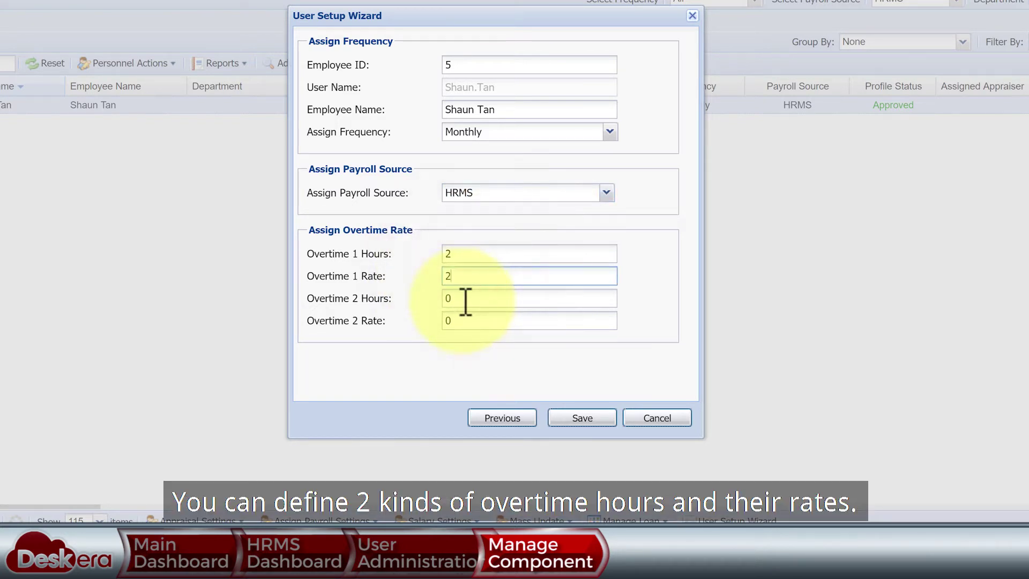
{"action": "type", "text": "4"}
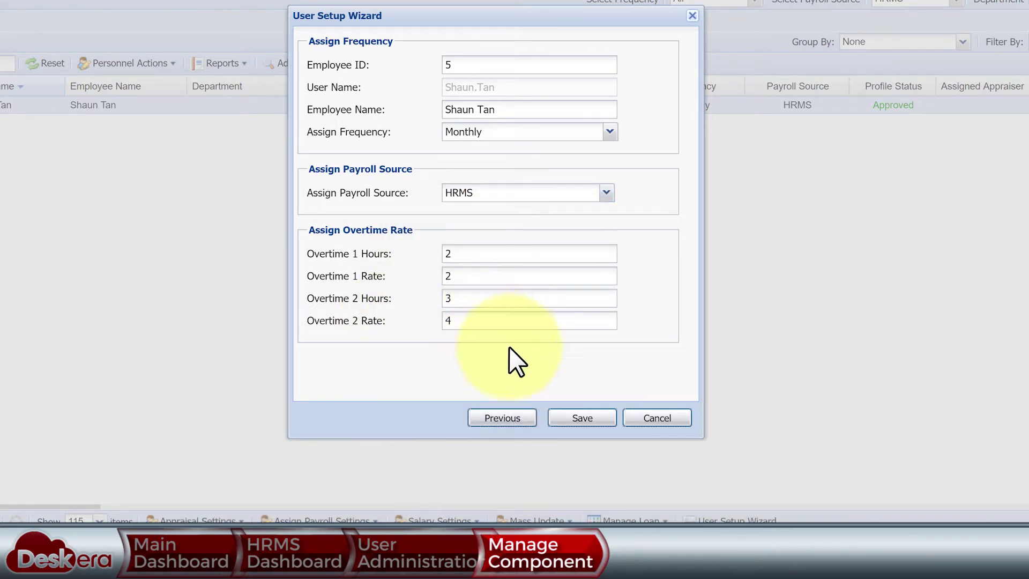
{"action": "left_click", "coordinate": [583, 419]}
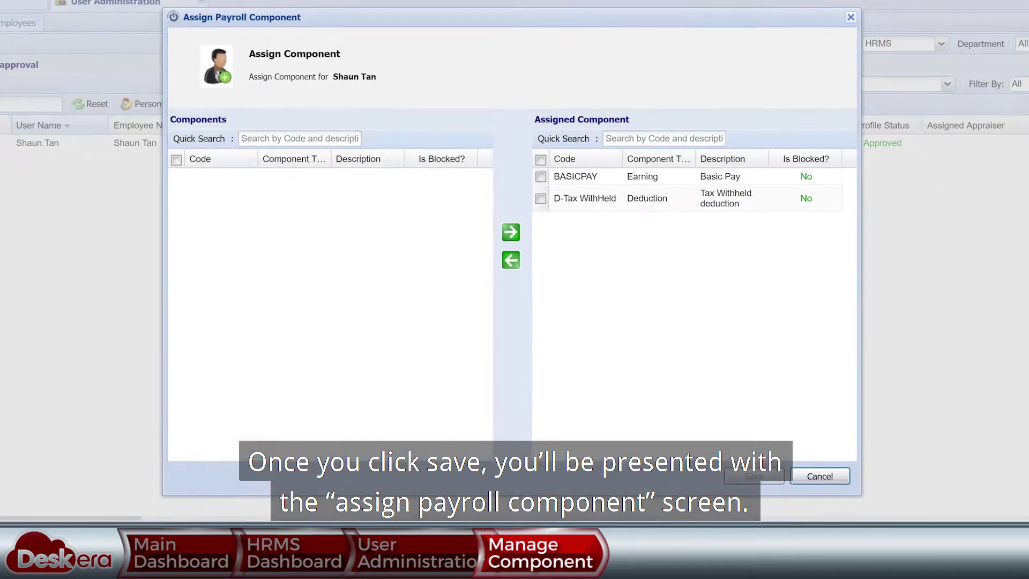
- Assign the COMM commission component to the employee and save
{"action": "scroll", "coordinate": [330, 318], "scroll_direction": "down", "scroll_amount": 5}
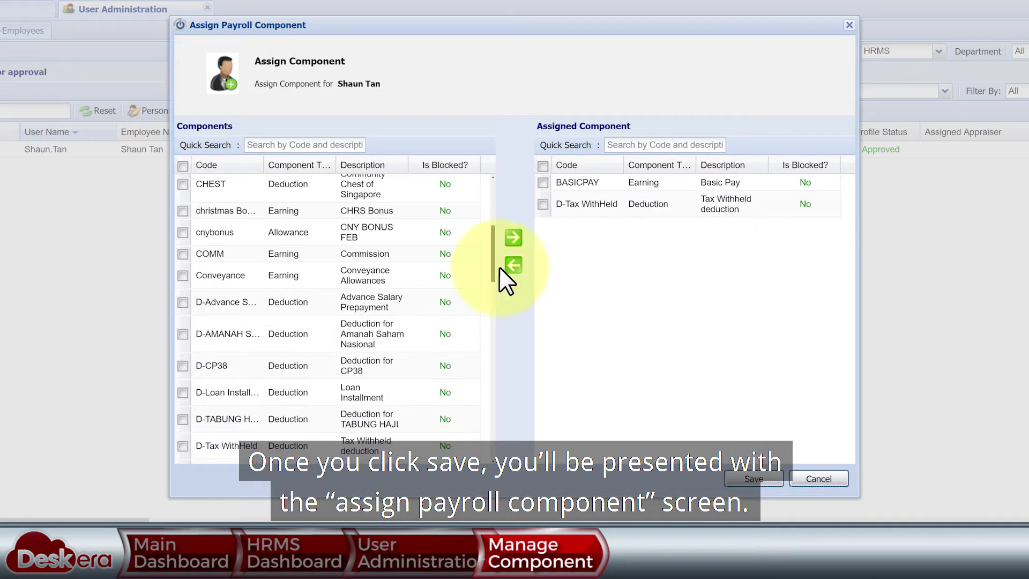
{"action": "left_click", "coordinate": [214, 254]}
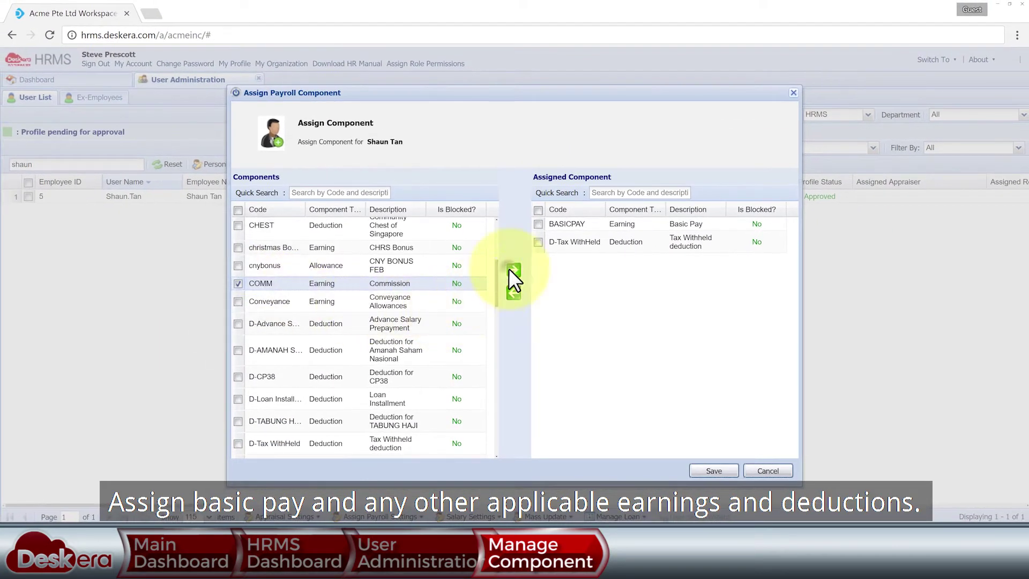
{"action": "left_click", "coordinate": [512, 271]}
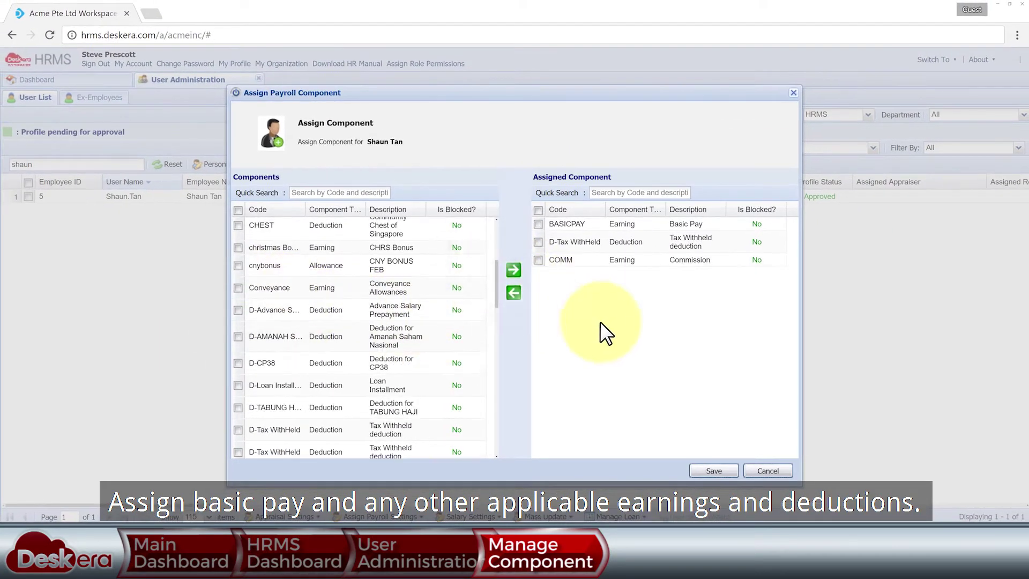
{"action": "left_click", "coordinate": [713, 471]}
{"action": "key", "text": "Return"}
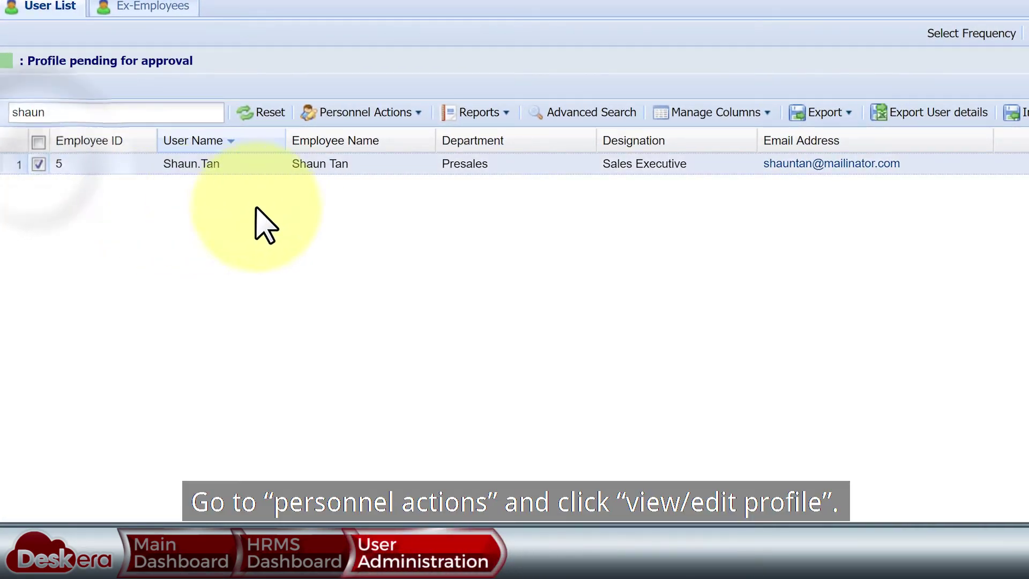
- Set Payment Method to Giro on the employee's profile, save it, and close both tabs
{"action": "left_click", "coordinate": [415, 114]}
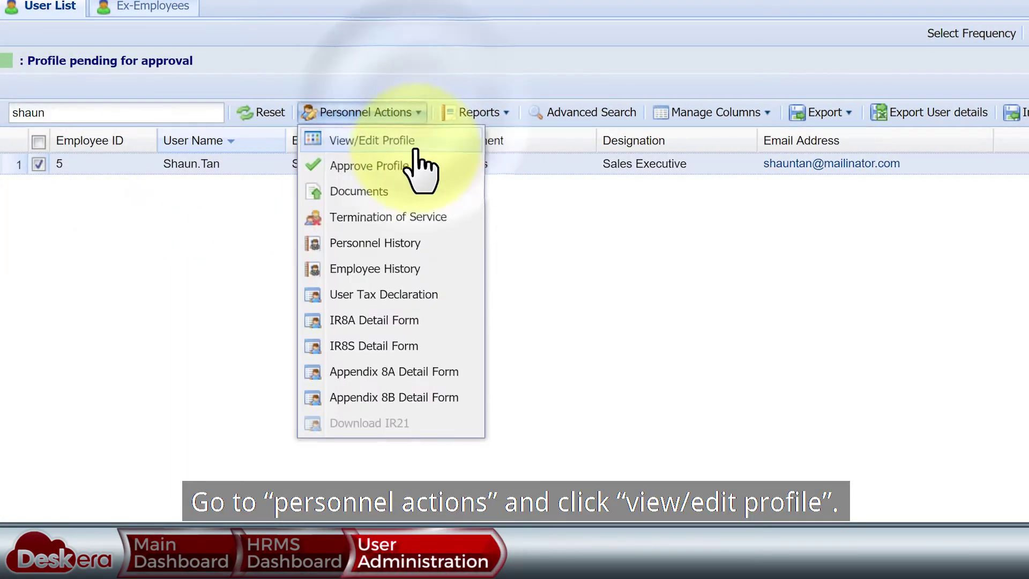
{"action": "left_click", "coordinate": [391, 139]}
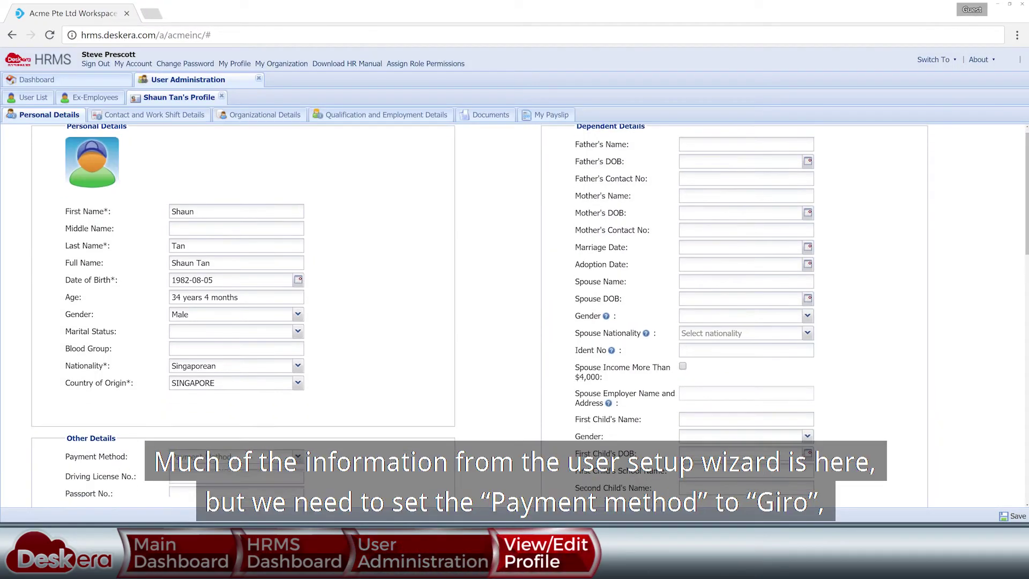
{"action": "scroll", "coordinate": [375, 322], "scroll_direction": "down", "scroll_amount": 3}
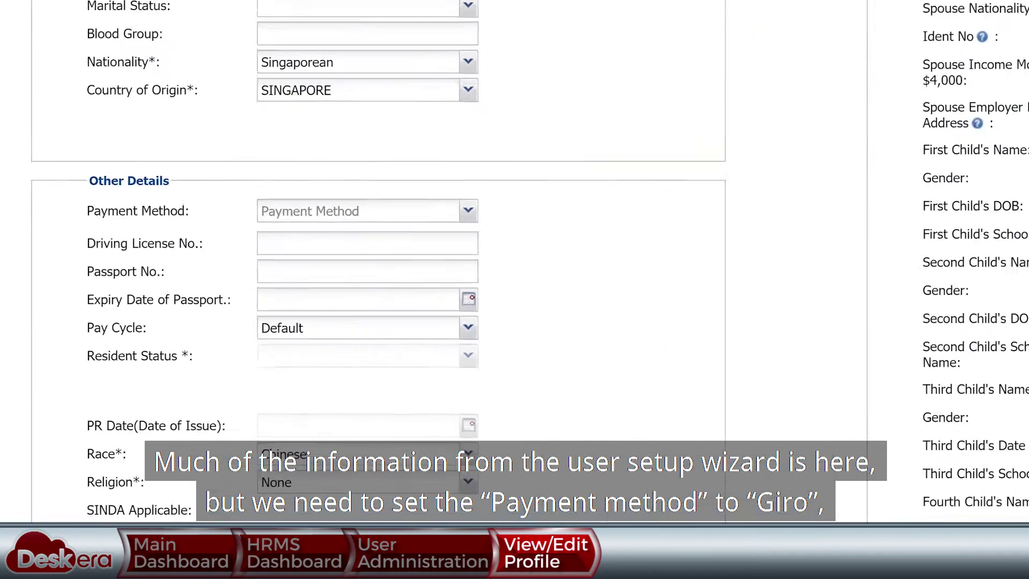
{"action": "left_click", "coordinate": [301, 287]}
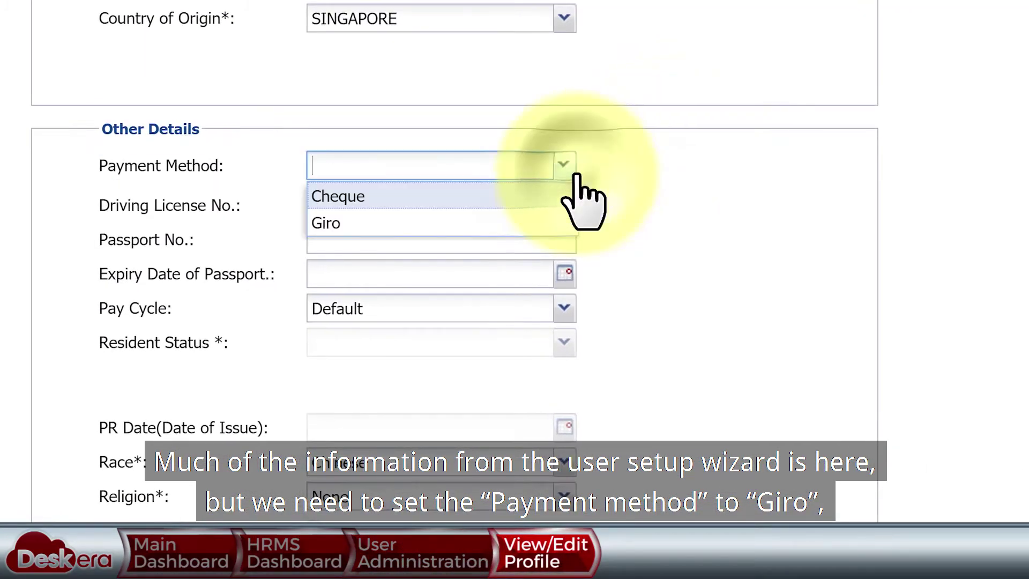
{"action": "left_click", "coordinate": [496, 217]}
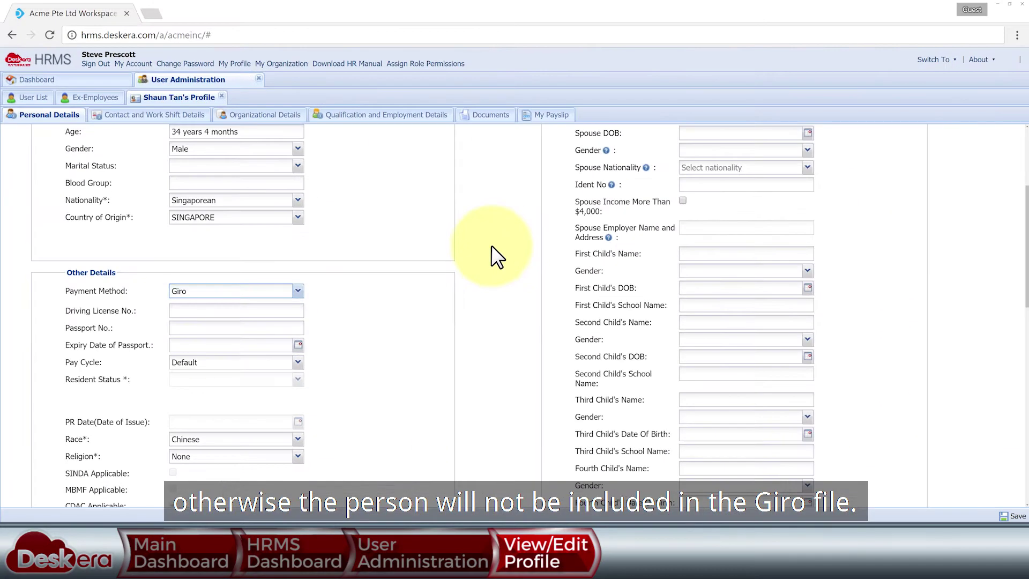
{"action": "scroll", "coordinate": [491, 247], "scroll_direction": "down", "scroll_amount": 10}
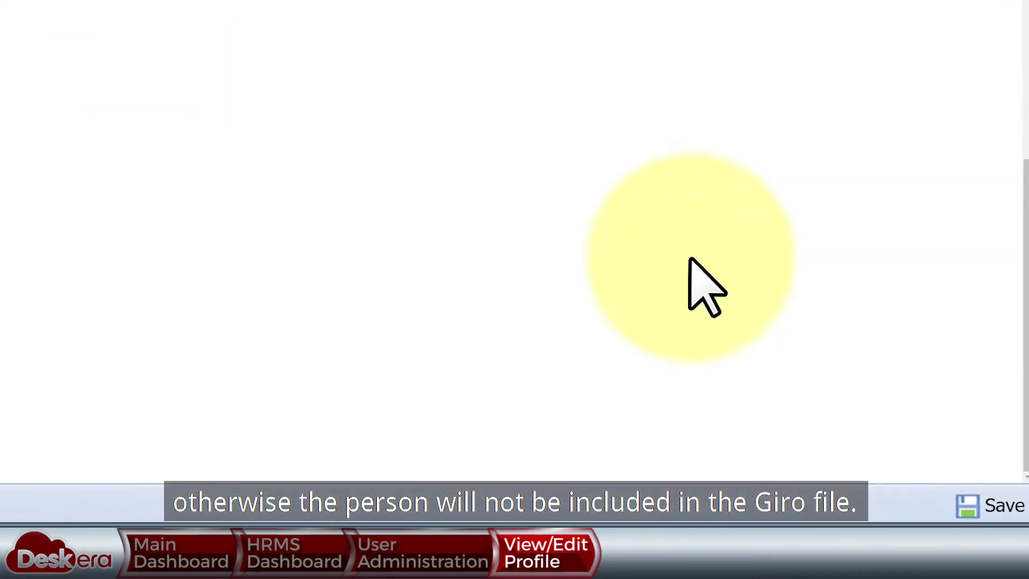
{"action": "left_click", "coordinate": [994, 505]}
{"action": "left_click", "coordinate": [502, 313]}
{"action": "left_click", "coordinate": [506, 313]}
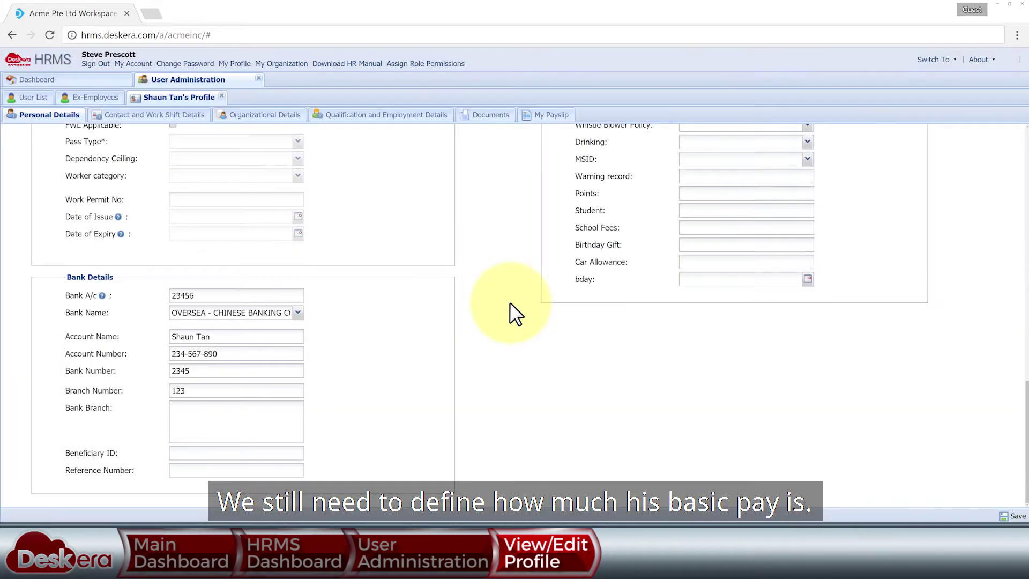
{"action": "left_click", "coordinate": [221, 95]}
{"action": "left_click", "coordinate": [259, 79]}
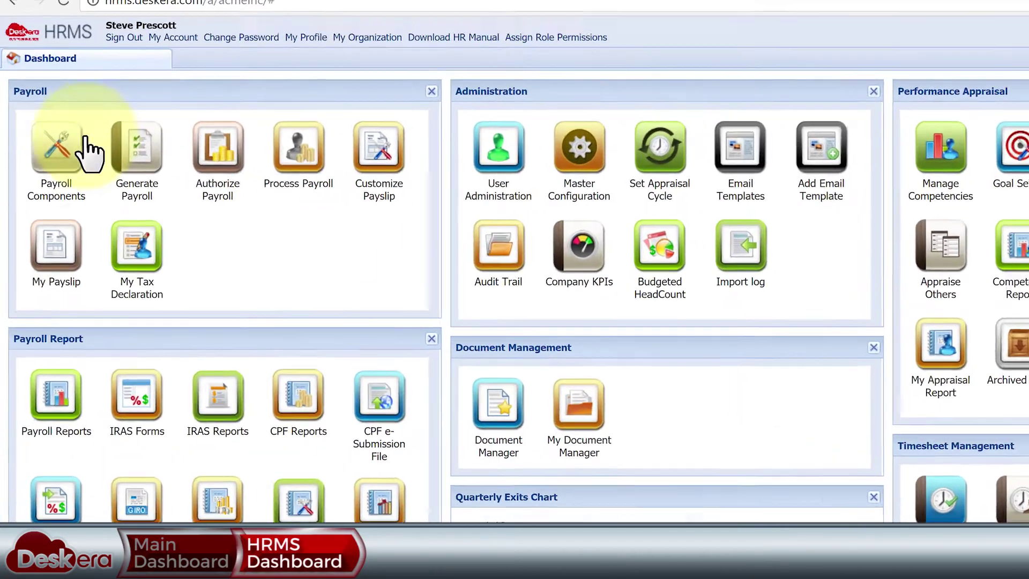
- Open BASICPAY's per-employee amounts and select the new employee, searching by name
{"action": "left_click", "coordinate": [73, 153]}
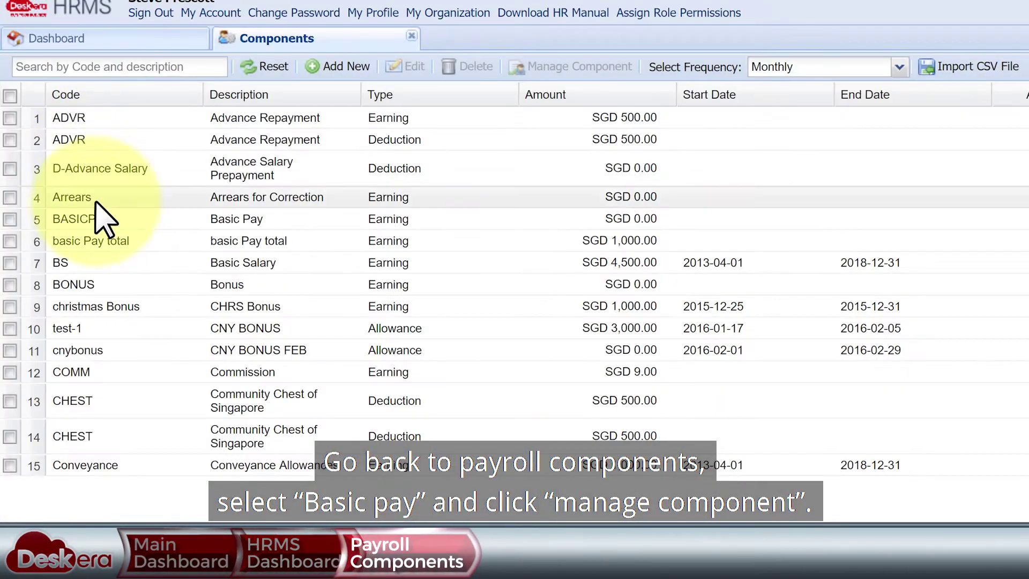
{"action": "left_click", "coordinate": [102, 217]}
{"action": "left_click", "coordinate": [579, 66]}
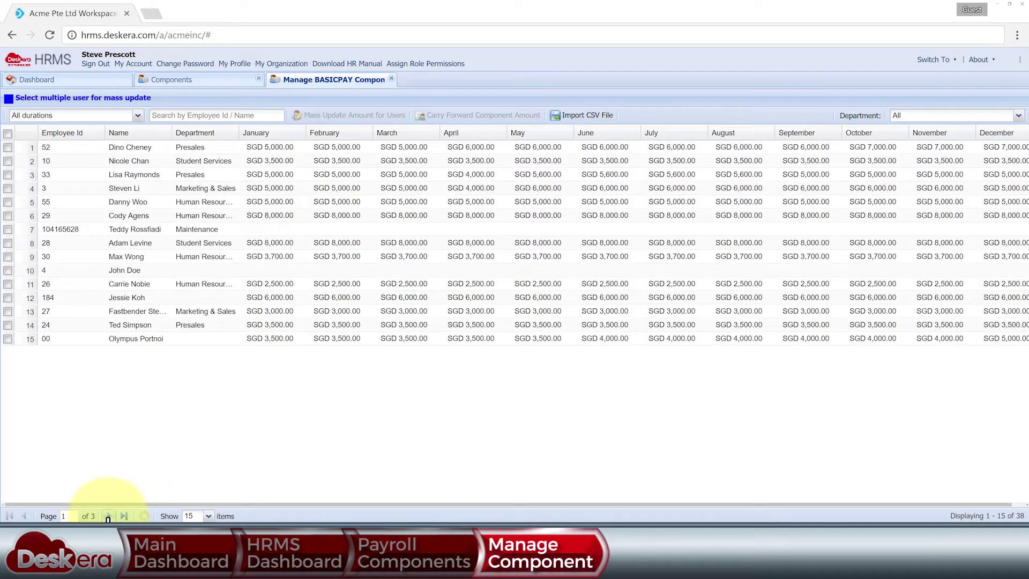
{"action": "left_click", "coordinate": [109, 515]}
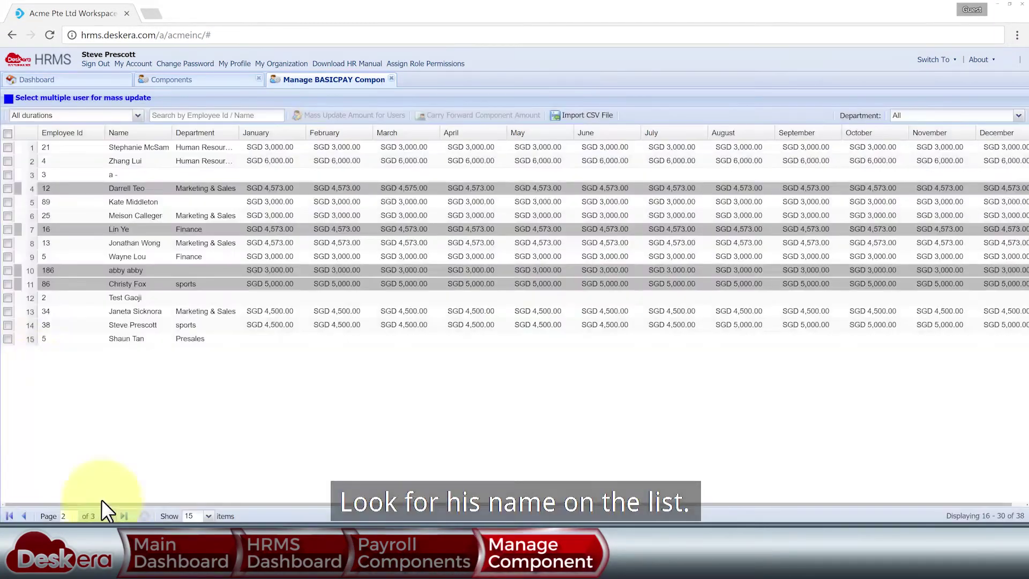
{"action": "left_click", "coordinate": [7, 339]}
{"action": "left_click", "coordinate": [211, 115]}
{"action": "type", "text": "shaun"}
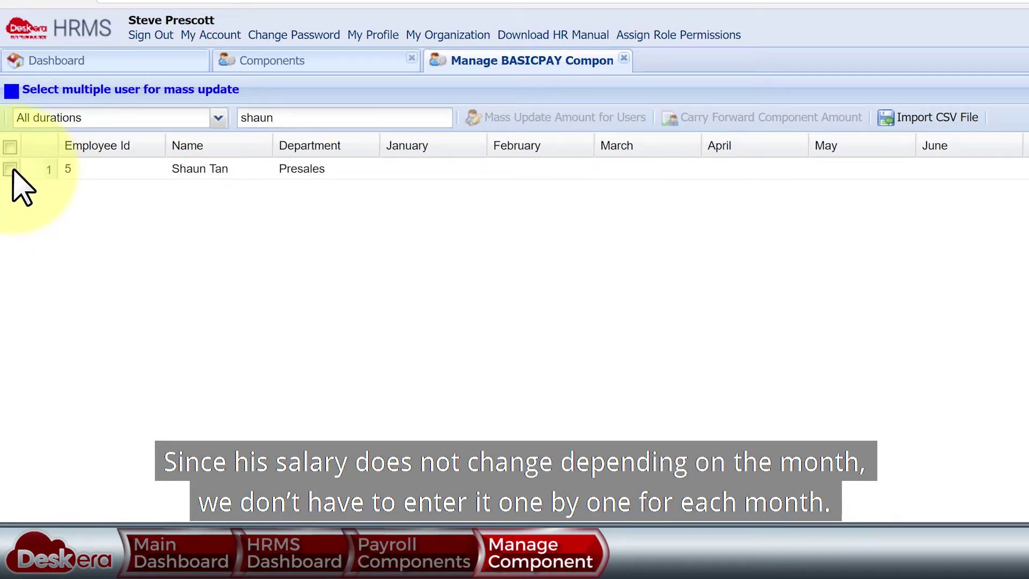
{"action": "left_click", "coordinate": [10, 169]}
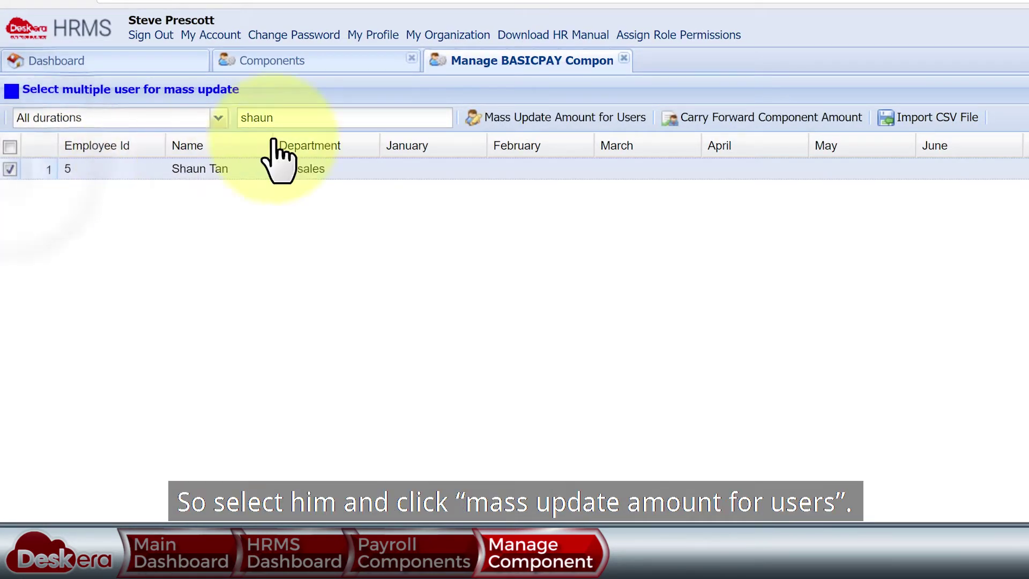
- Mass-update the employee's BASICPAY amount to 3600 for all periods and submit
{"action": "left_click", "coordinate": [518, 120]}
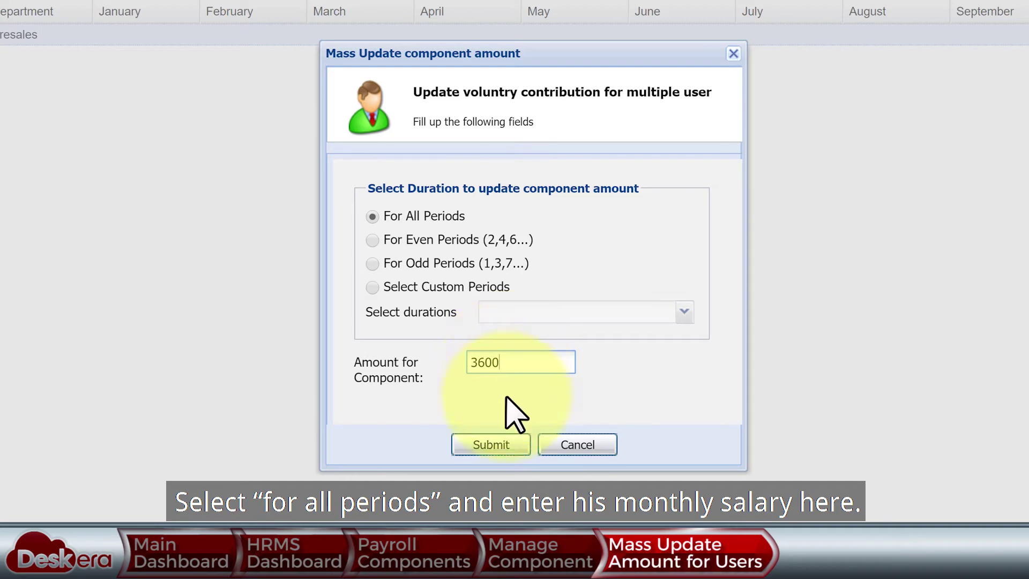
{"action": "left_click", "coordinate": [492, 444]}
{"action": "left_click", "coordinate": [531, 287]}
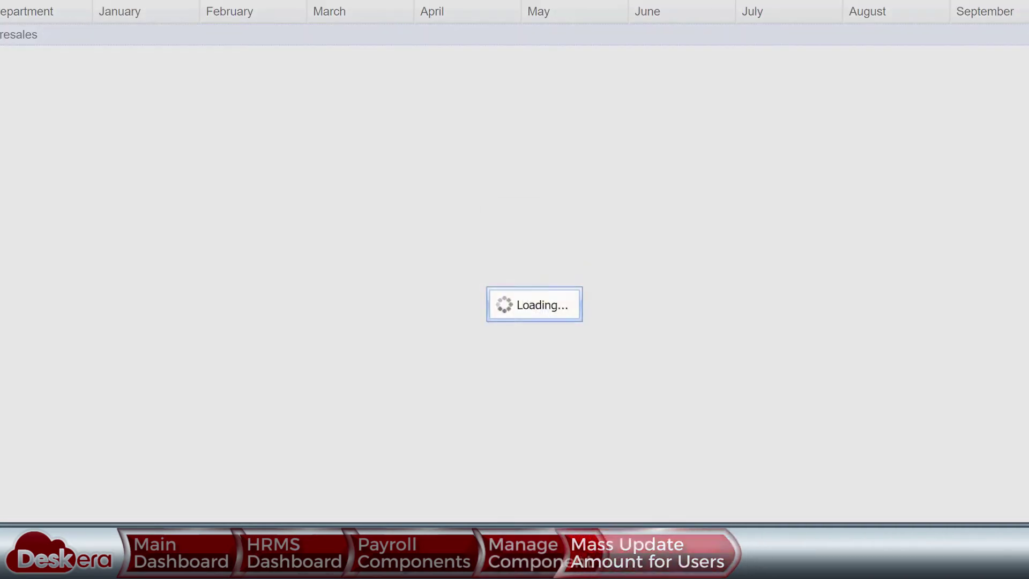
{"action": "left_click", "coordinate": [379, 66]}
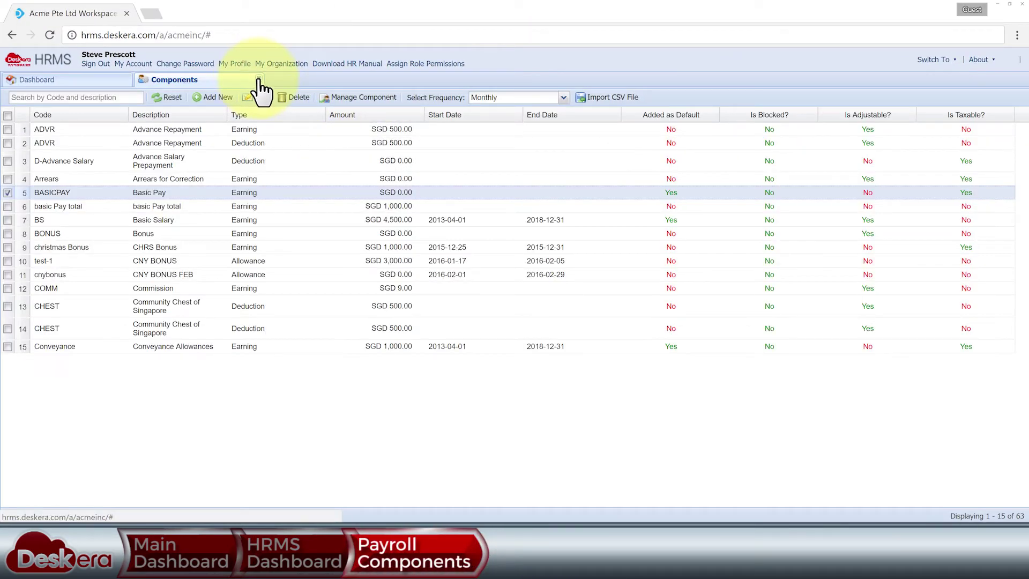
- In payroll generation, keep Default cycle, Monthly, December and list Not Started records
{"action": "left_click", "coordinate": [259, 80]}
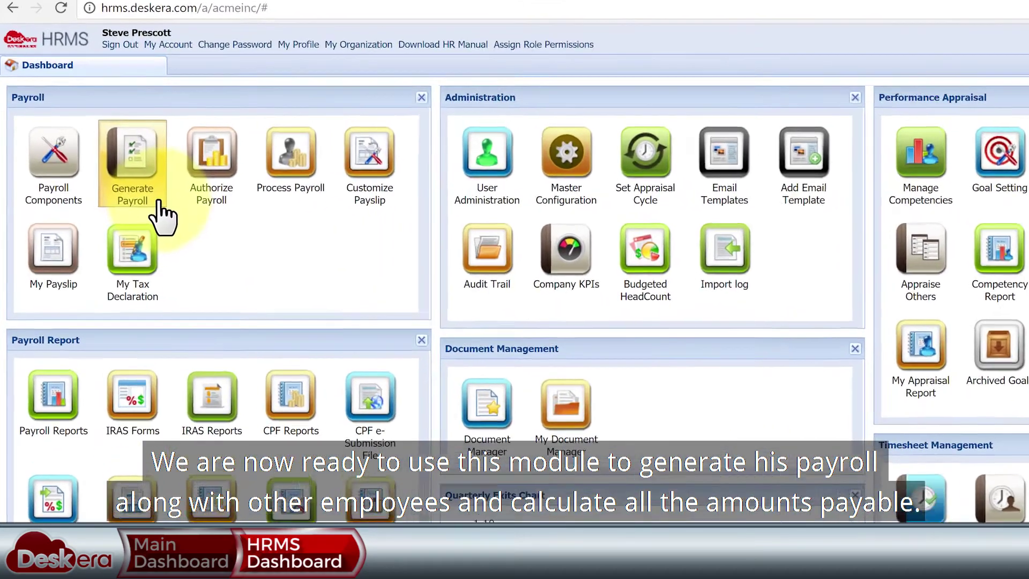
{"action": "left_click", "coordinate": [126, 185]}
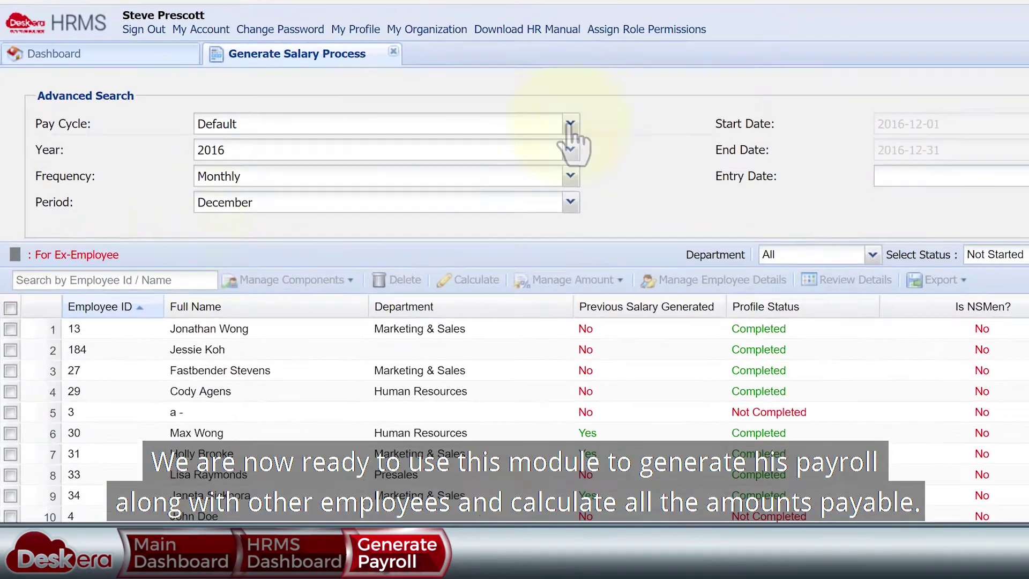
{"action": "left_click", "coordinate": [375, 126]}
{"action": "left_click", "coordinate": [665, 148]}
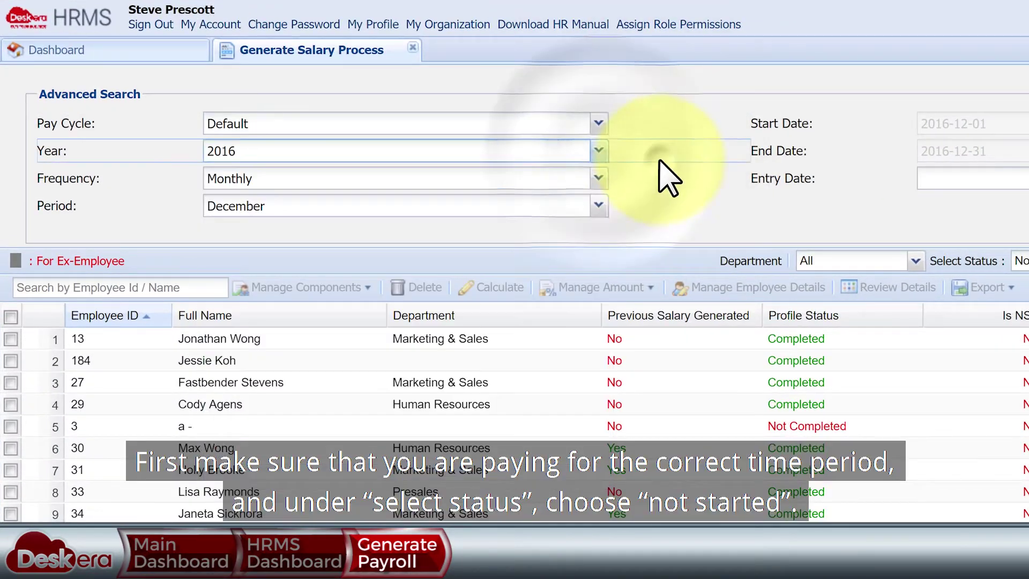
{"action": "left_click", "coordinate": [611, 180]}
{"action": "left_click", "coordinate": [624, 225]}
{"action": "left_click", "coordinate": [616, 211]}
{"action": "left_click", "coordinate": [676, 244]}
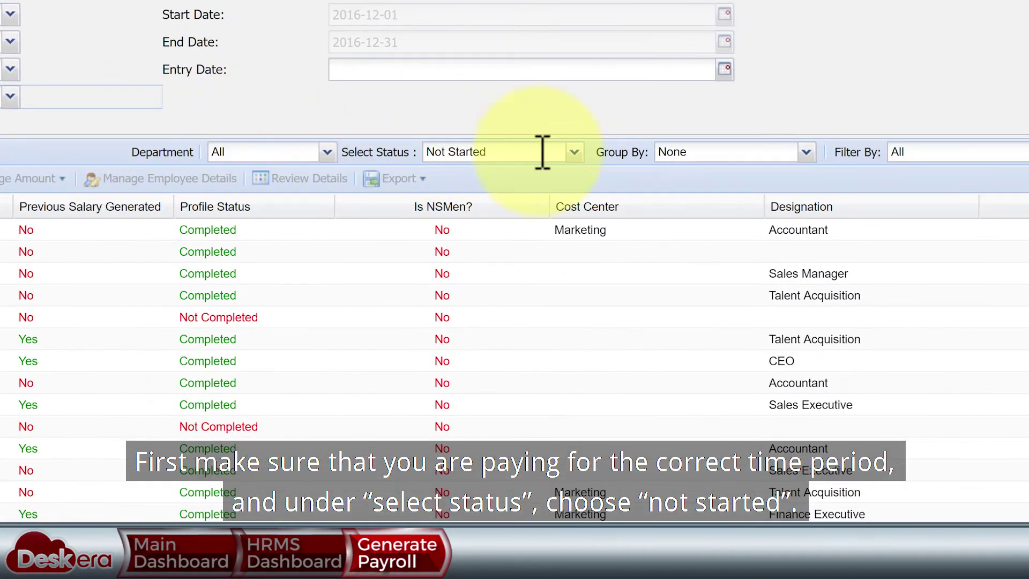
{"action": "left_click", "coordinate": [574, 151]}
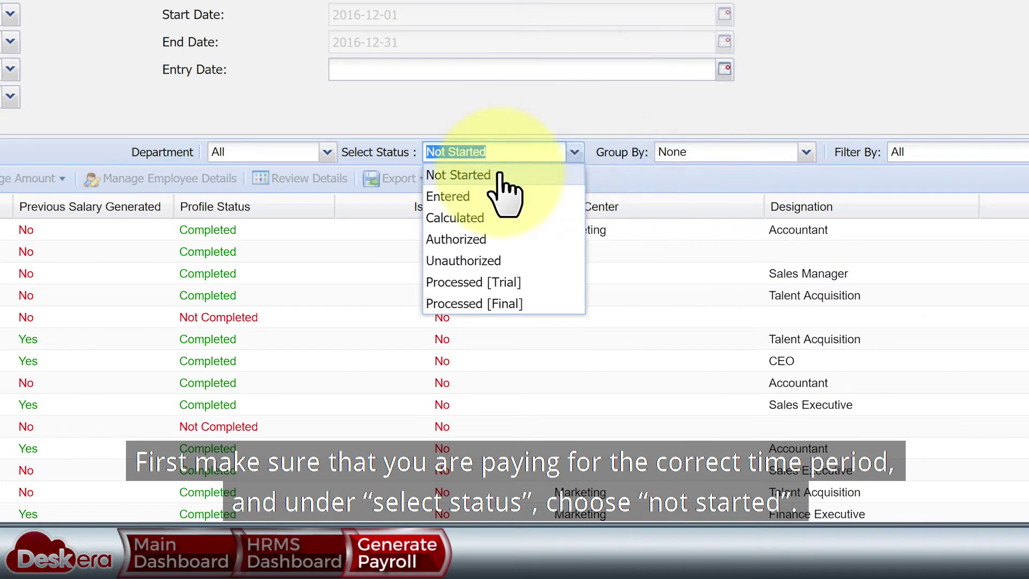
{"action": "left_click", "coordinate": [569, 143]}
- Find and select the new employee by name and choose Assign Default Components
{"action": "left_click", "coordinate": [105, 223]}
{"action": "type", "text": "shaun"}
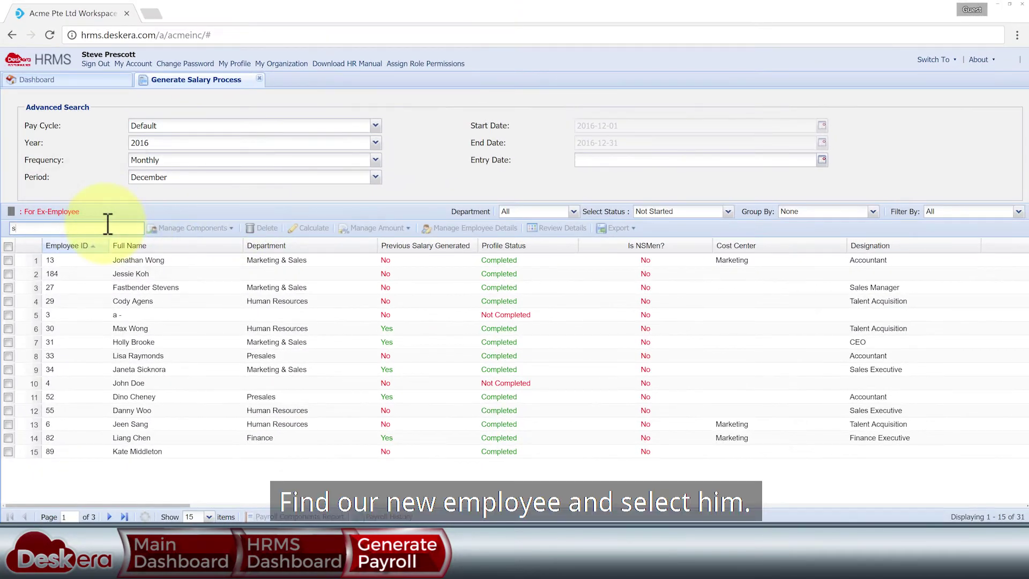
{"action": "left_click", "coordinate": [10, 237]}
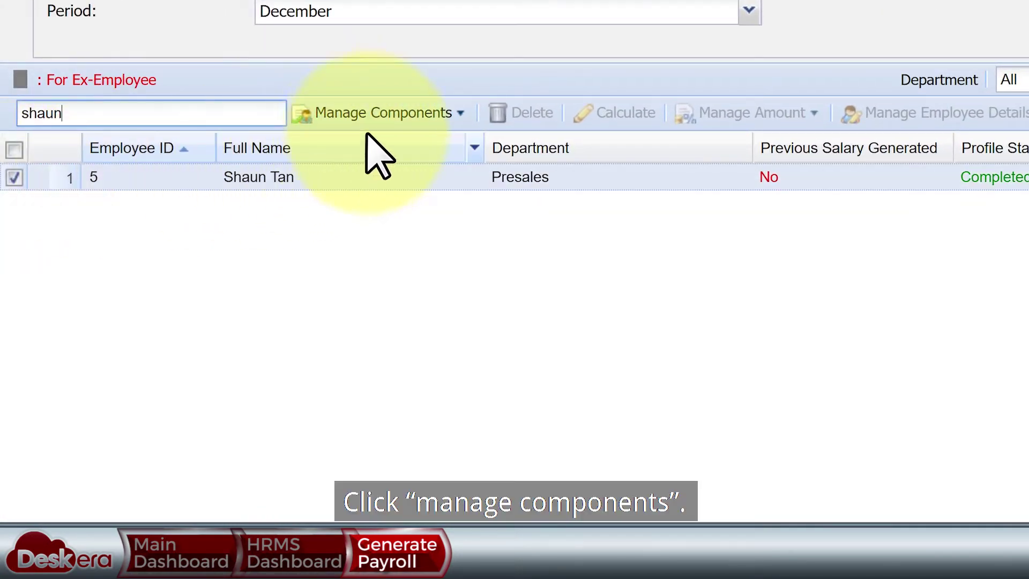
{"action": "left_click", "coordinate": [432, 116]}
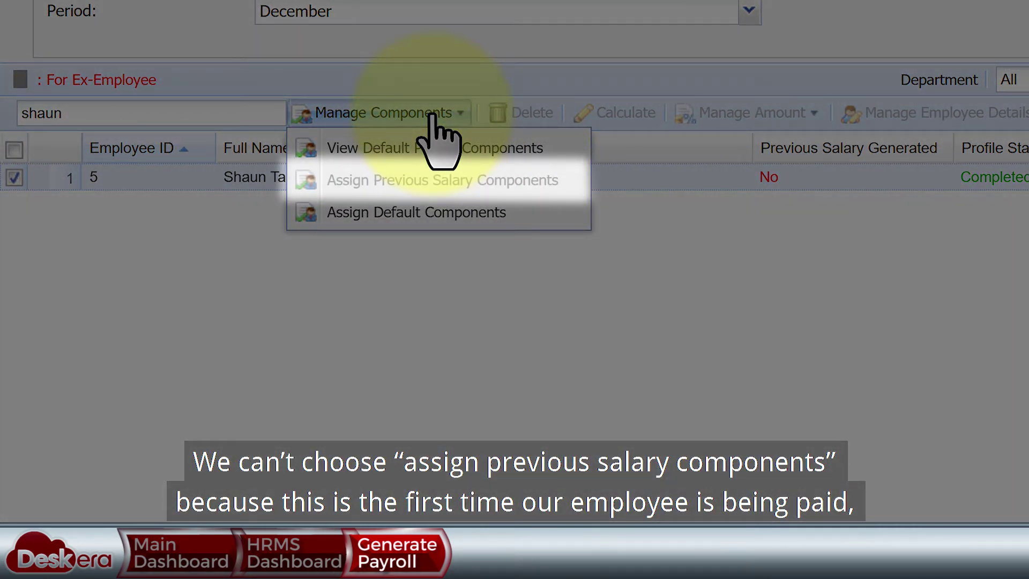
{"action": "left_click", "coordinate": [406, 212]}
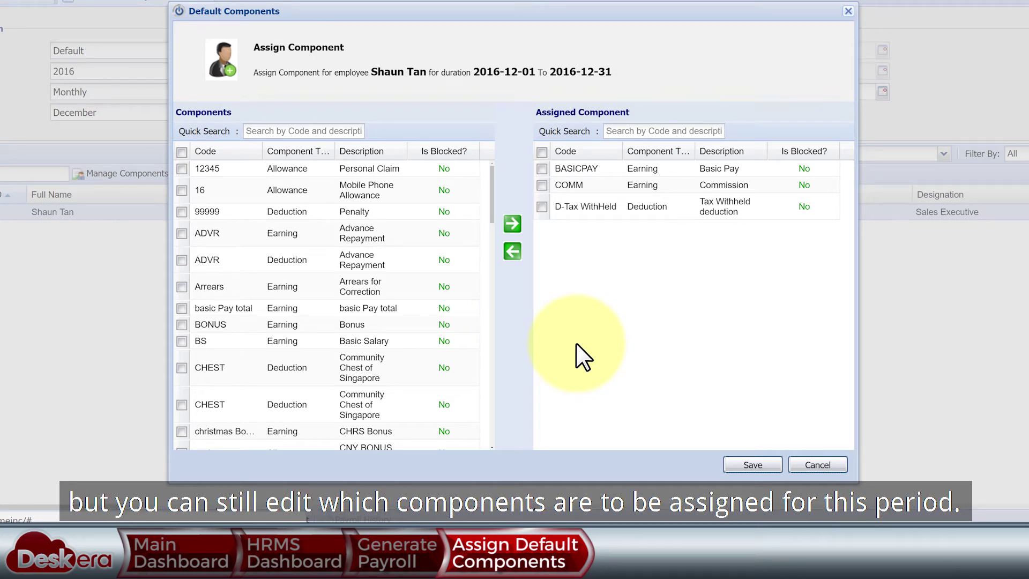
- Save the new employee's default components, then assign default components to three more employees
{"action": "left_click", "coordinate": [748, 465]}
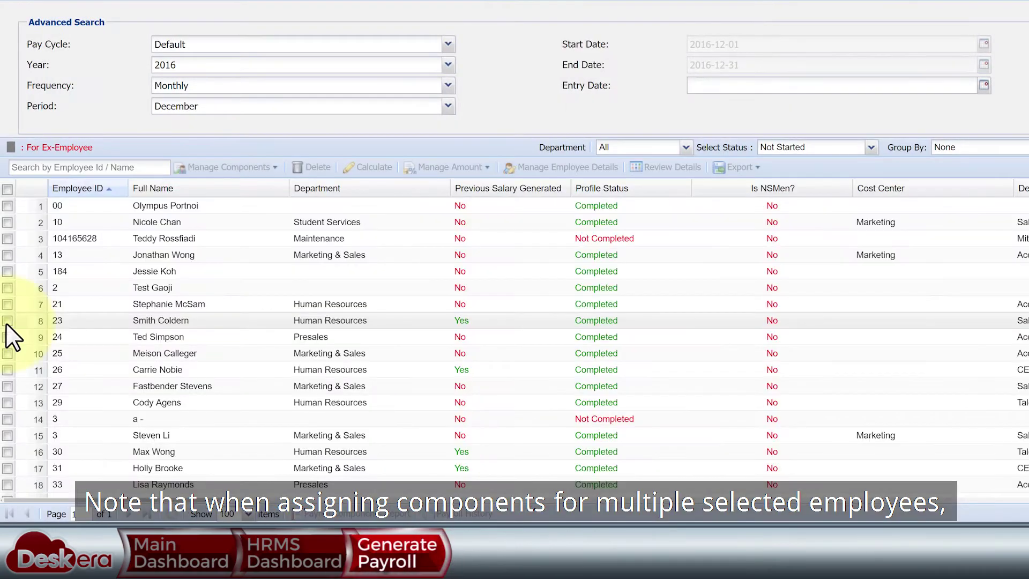
{"action": "left_click", "coordinate": [3, 320]}
{"action": "left_click", "coordinate": [3, 370]}
{"action": "left_click", "coordinate": [3, 452]}
{"action": "left_click", "coordinate": [275, 168]}
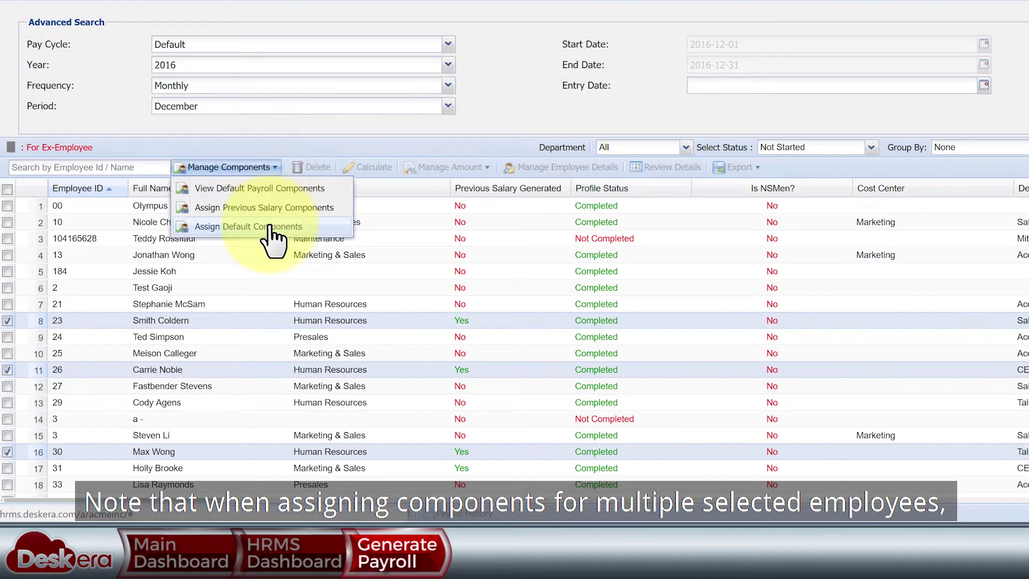
{"action": "left_click", "coordinate": [274, 229]}
{"action": "left_click", "coordinate": [586, 259]}
{"action": "left_click", "coordinate": [585, 260]}
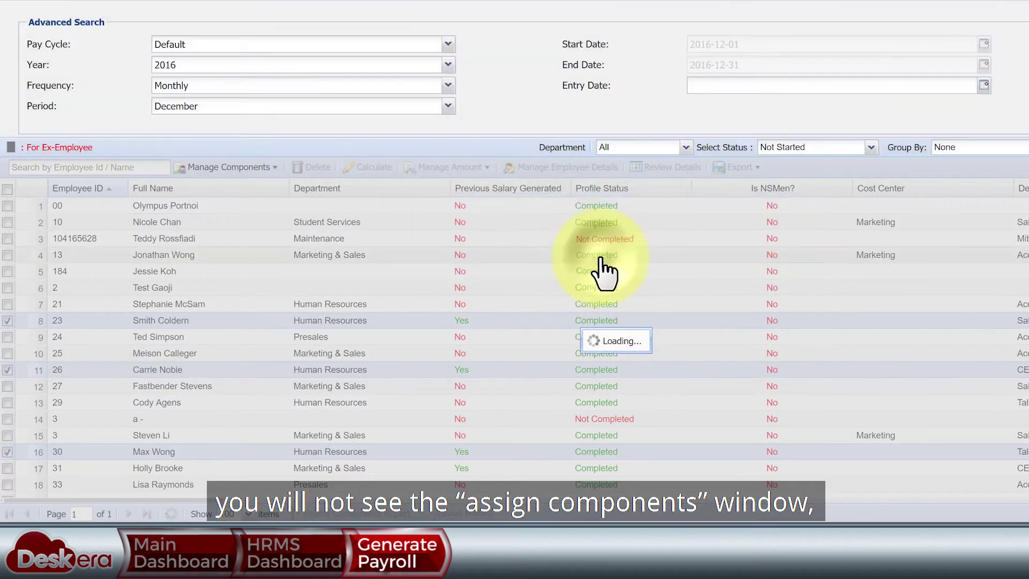
- Assign previous salary components to two previously paid employees and confirm
{"action": "scroll", "coordinate": [595, 268], "scroll_direction": "down", "scroll_amount": 3}
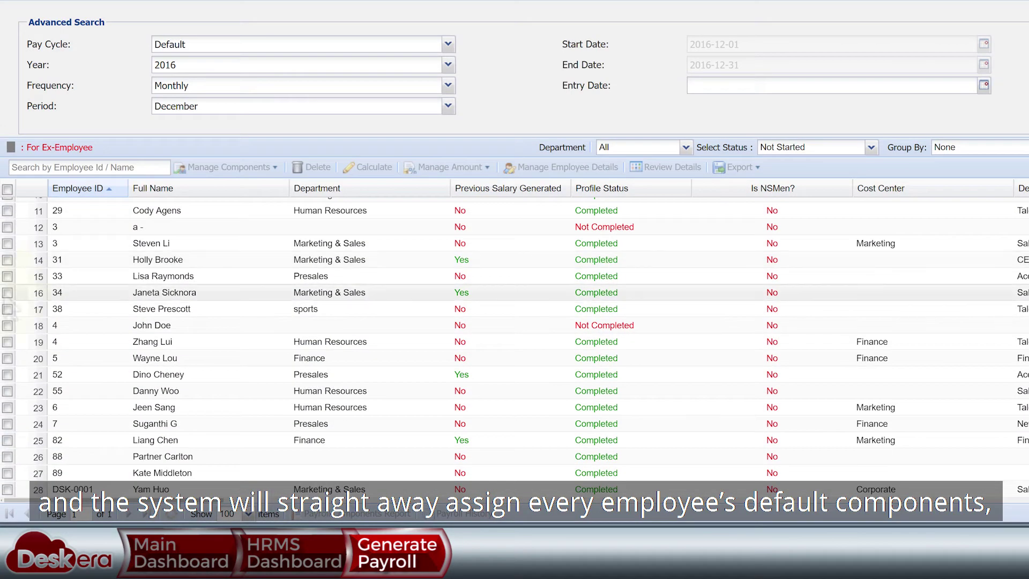
{"action": "left_click", "coordinate": [6, 294]}
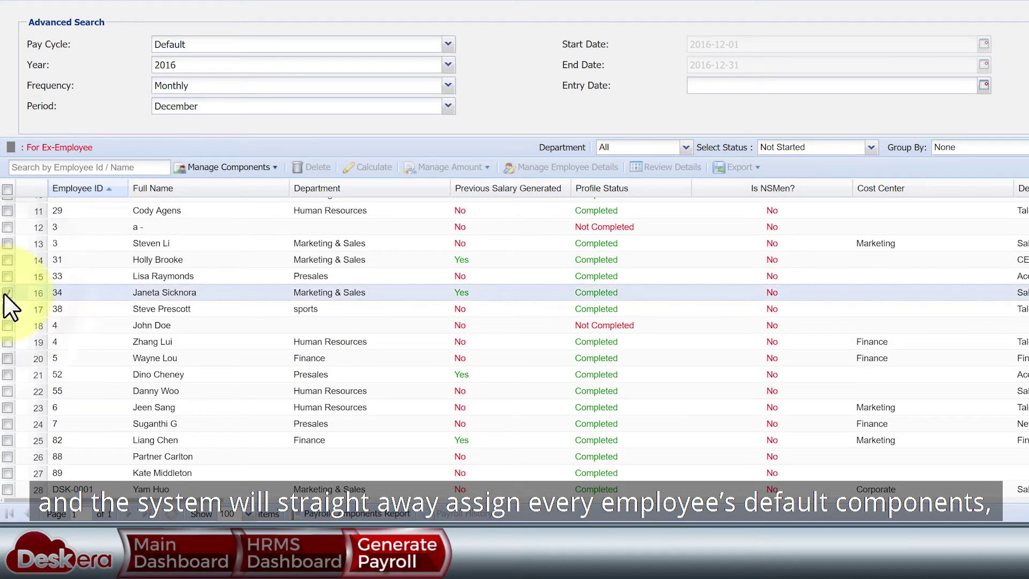
{"action": "left_click", "coordinate": [3, 441]}
{"action": "left_click", "coordinate": [273, 169]}
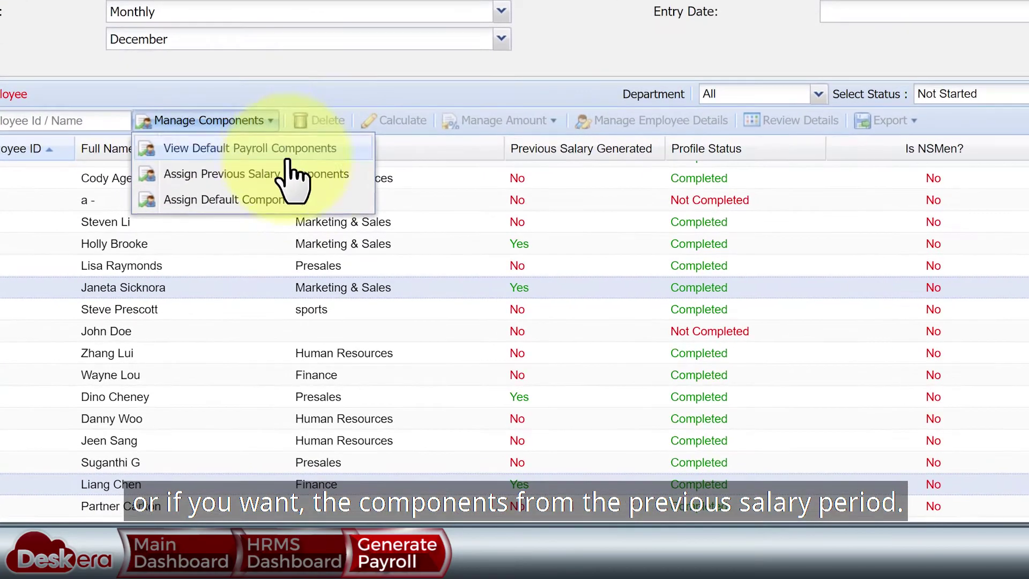
{"action": "left_click", "coordinate": [304, 175]}
{"action": "left_click", "coordinate": [680, 243]}
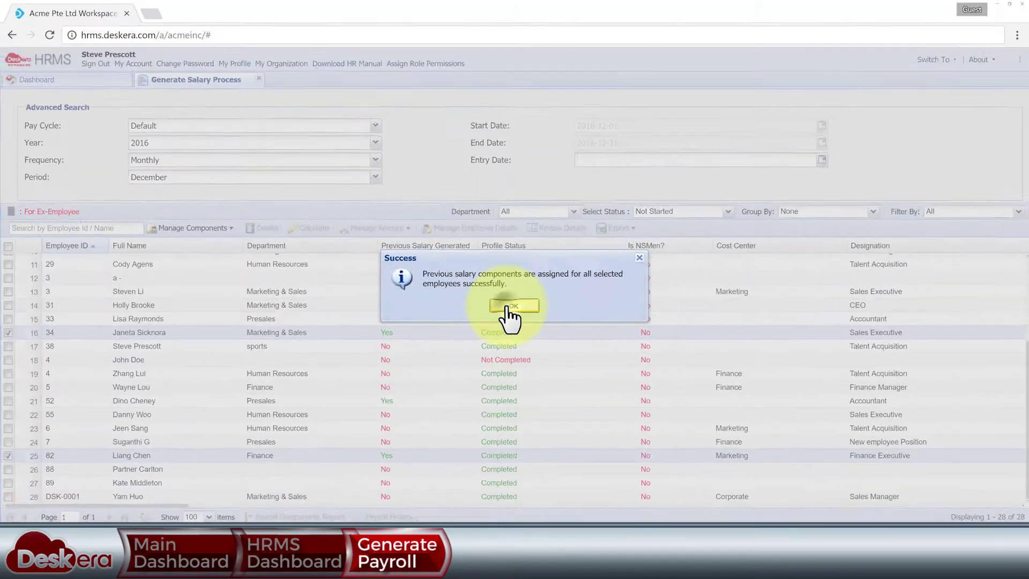
{"action": "left_click", "coordinate": [723, 243]}
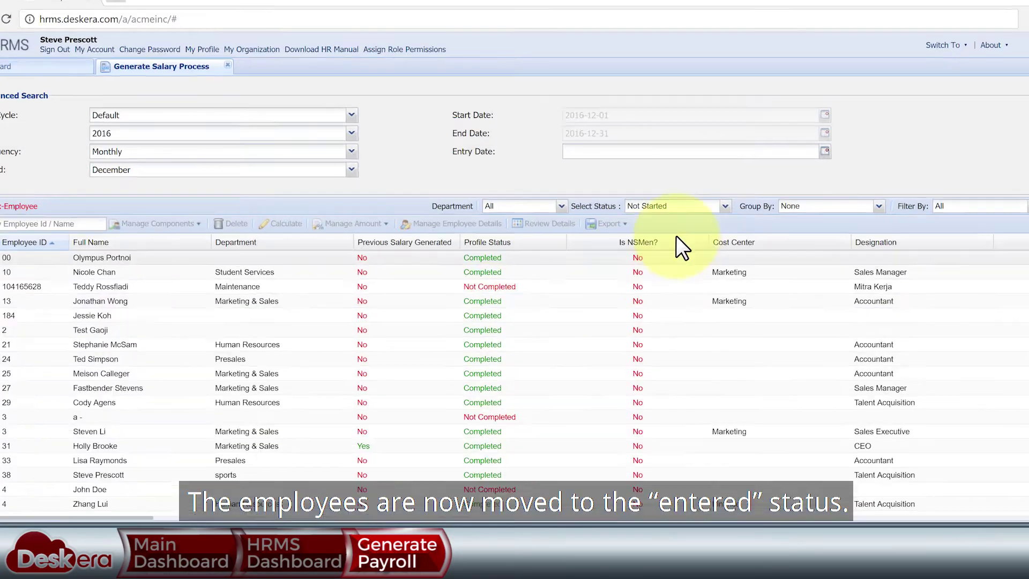
{"action": "left_click", "coordinate": [728, 211]}
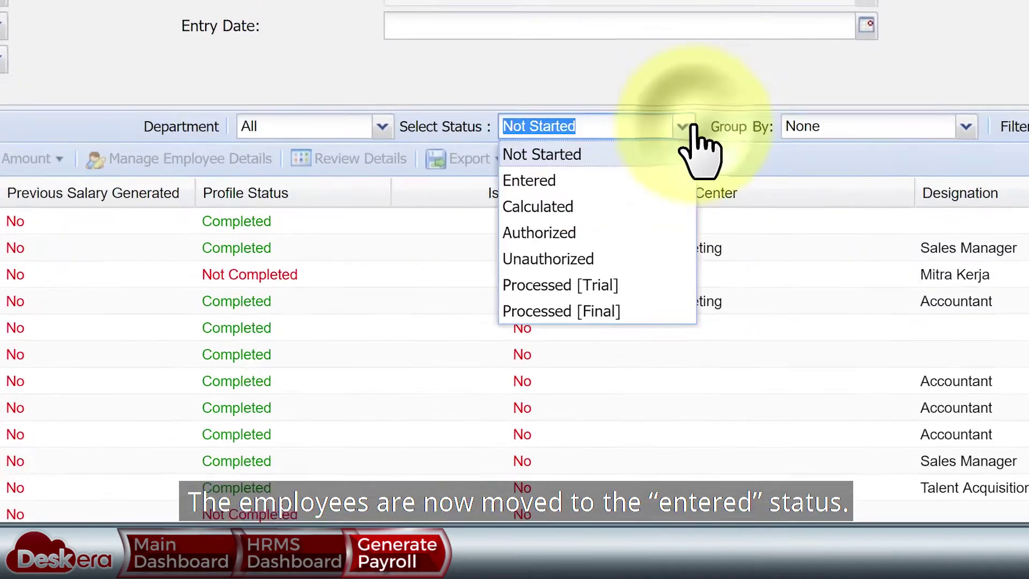
- List Entered records and review the new employee's pay details
{"action": "left_click", "coordinate": [627, 178]}
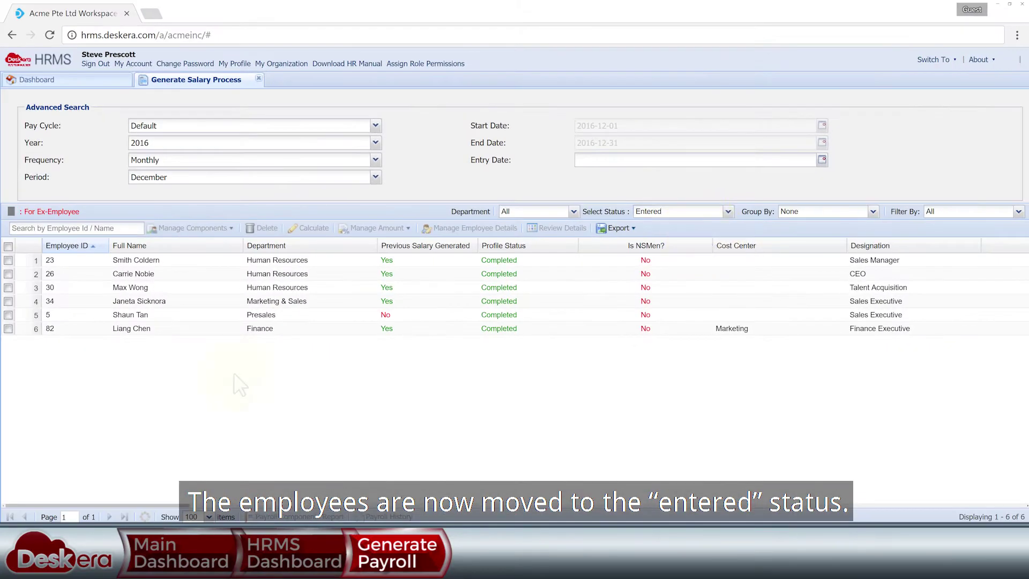
{"action": "left_click", "coordinate": [8, 315]}
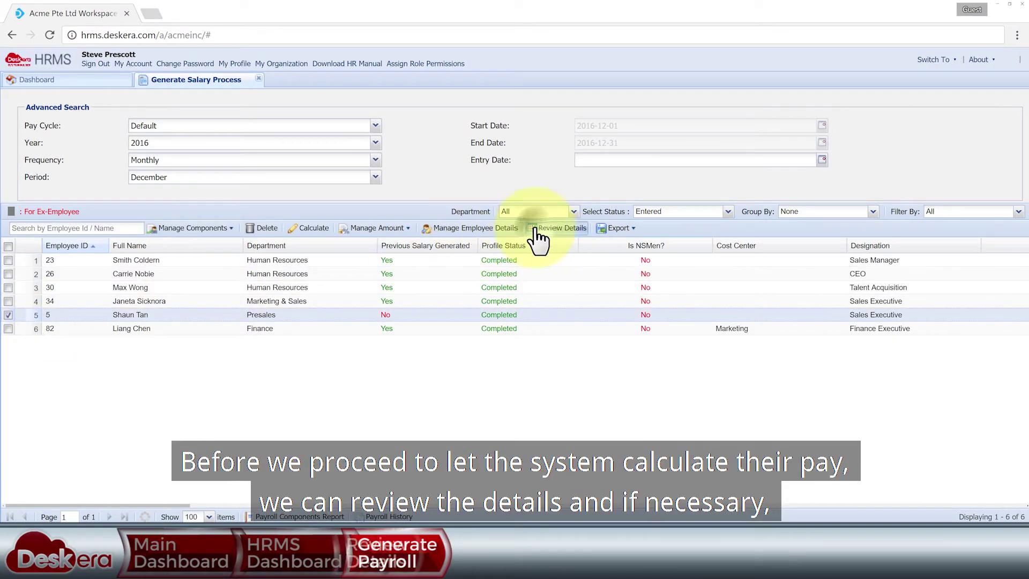
{"action": "left_click", "coordinate": [534, 229]}
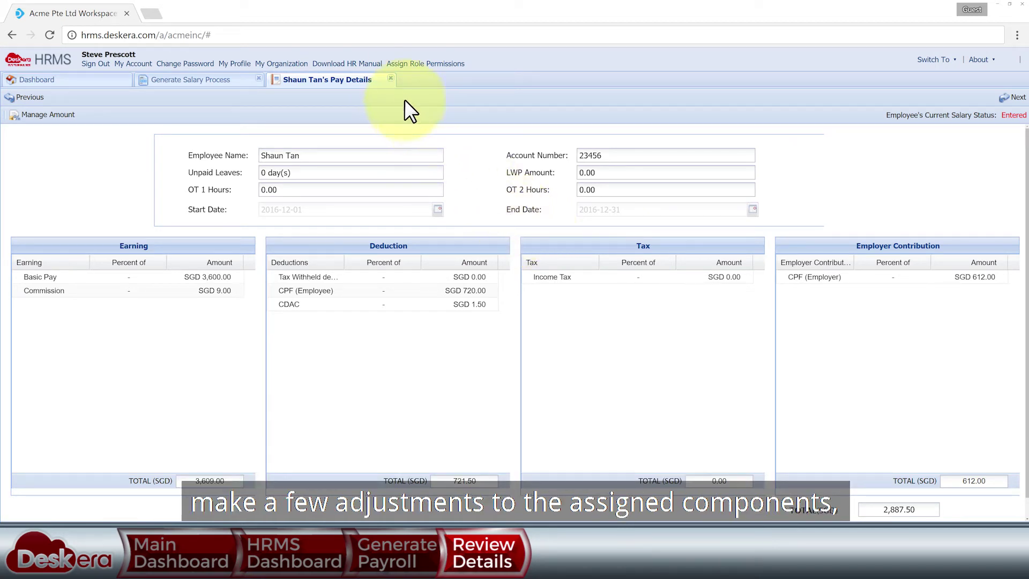
{"action": "left_click", "coordinate": [391, 79]}
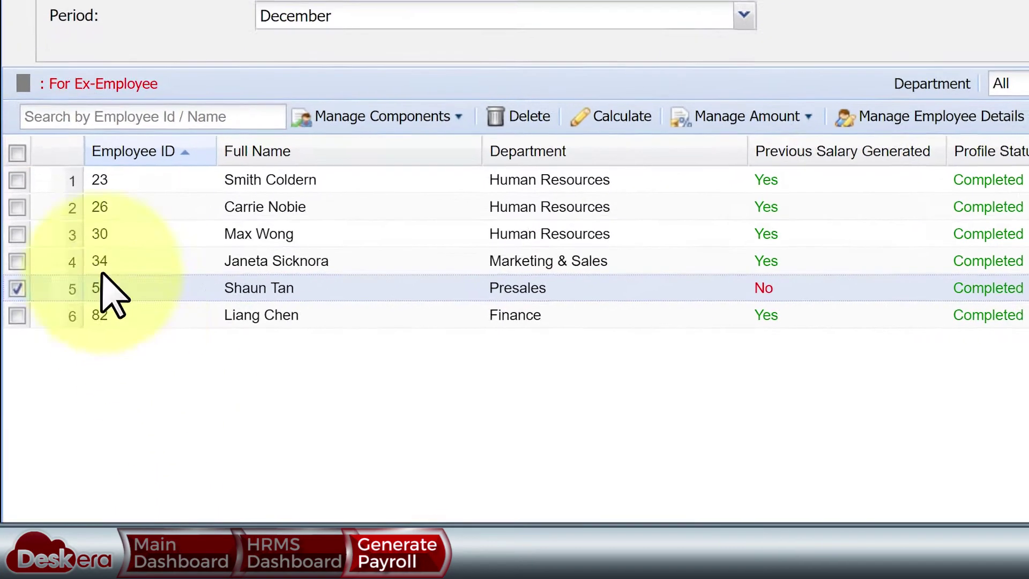
- Calculate pay for all six employees, entering 2 and 1 unpaid leave days
{"action": "left_click", "coordinate": [16, 152]}
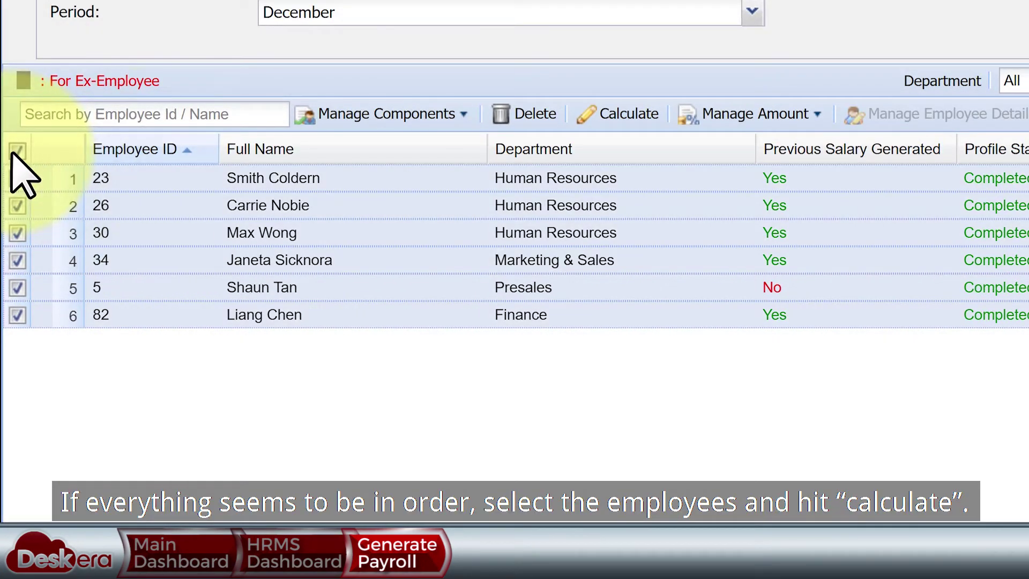
{"action": "left_click", "coordinate": [626, 114]}
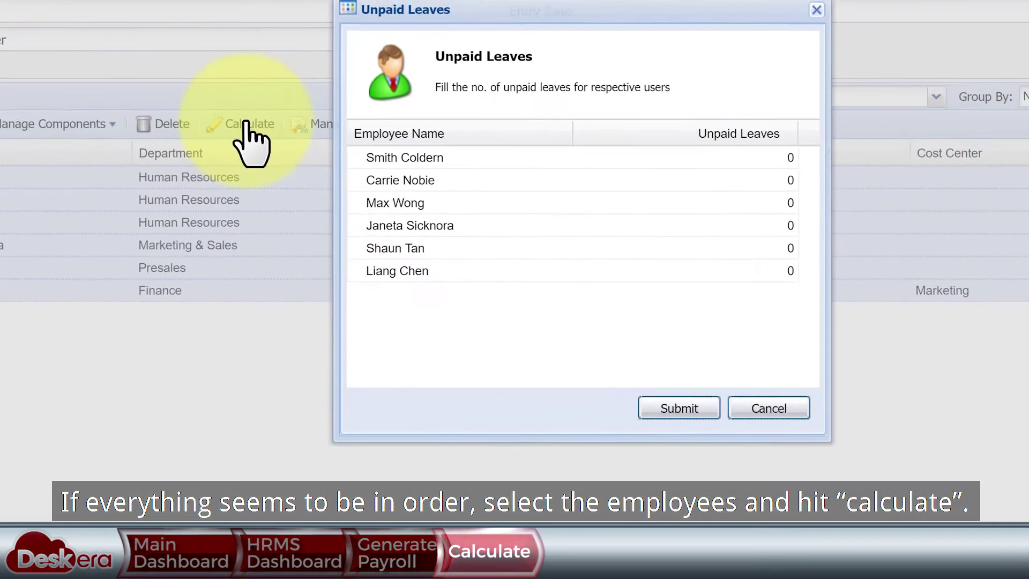
{"action": "left_click", "coordinate": [652, 158]}
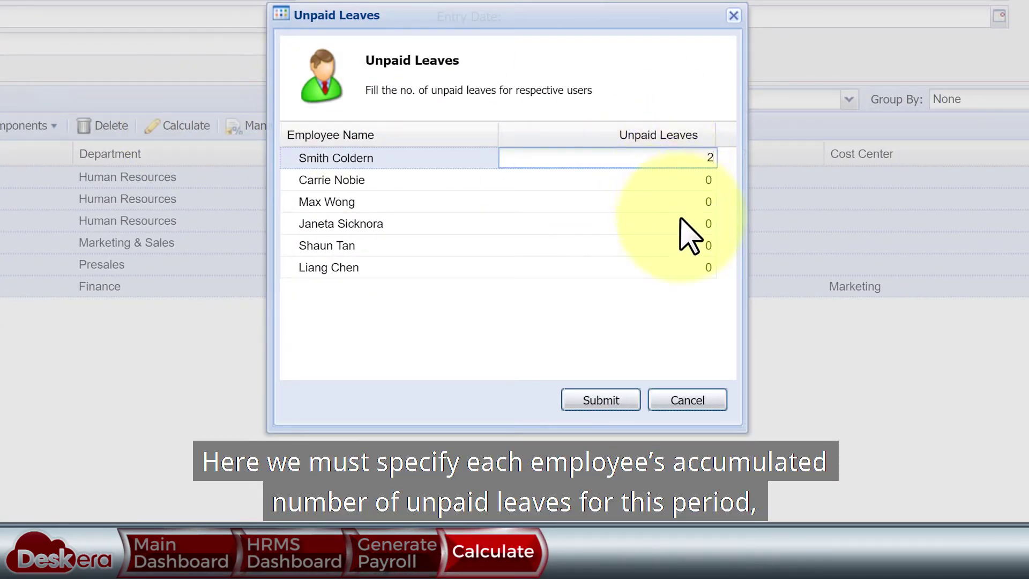
{"action": "left_click", "coordinate": [699, 245]}
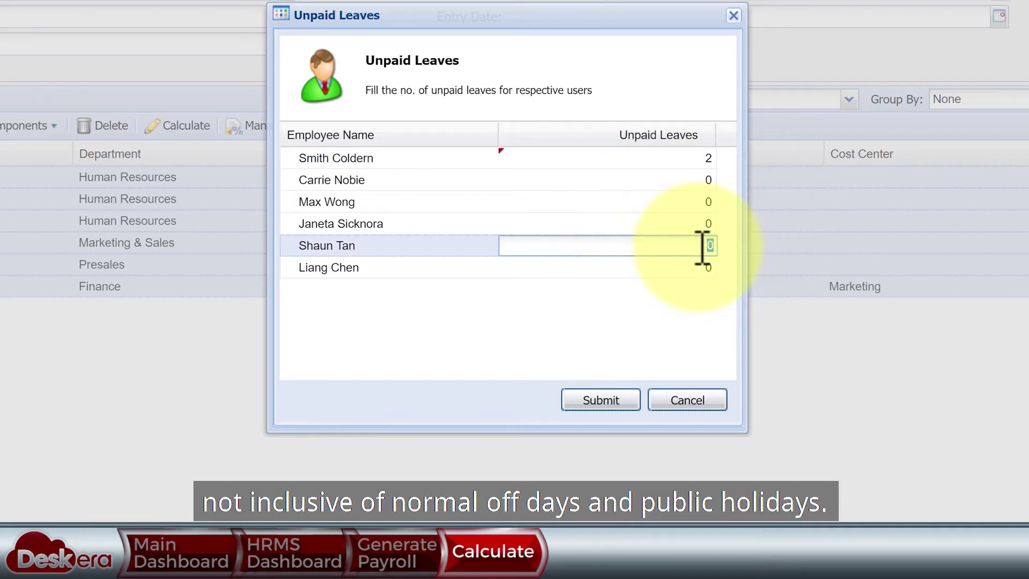
{"action": "type", "text": "1"}
{"action": "left_click", "coordinate": [691, 303]}
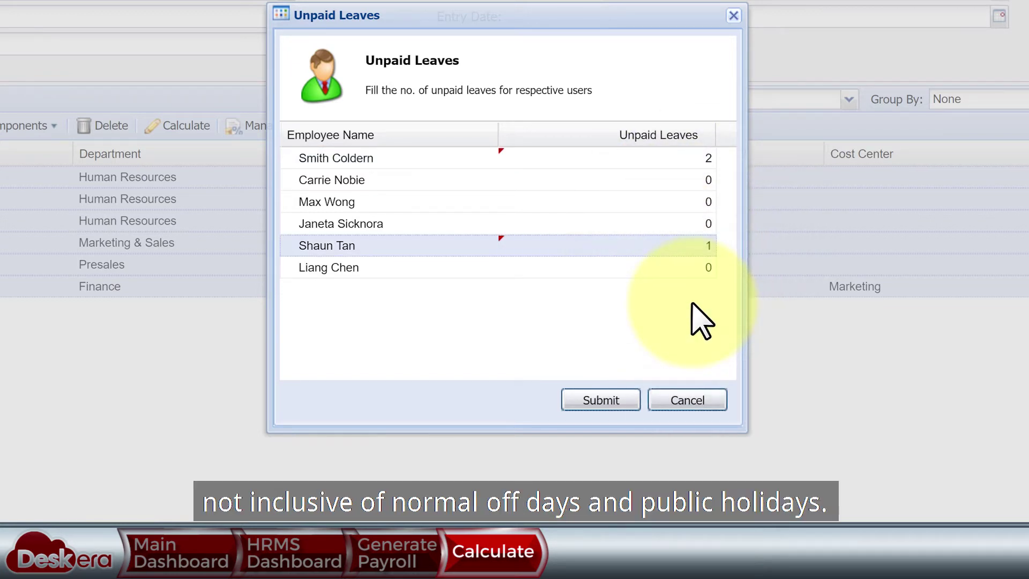
{"action": "left_click", "coordinate": [621, 402]}
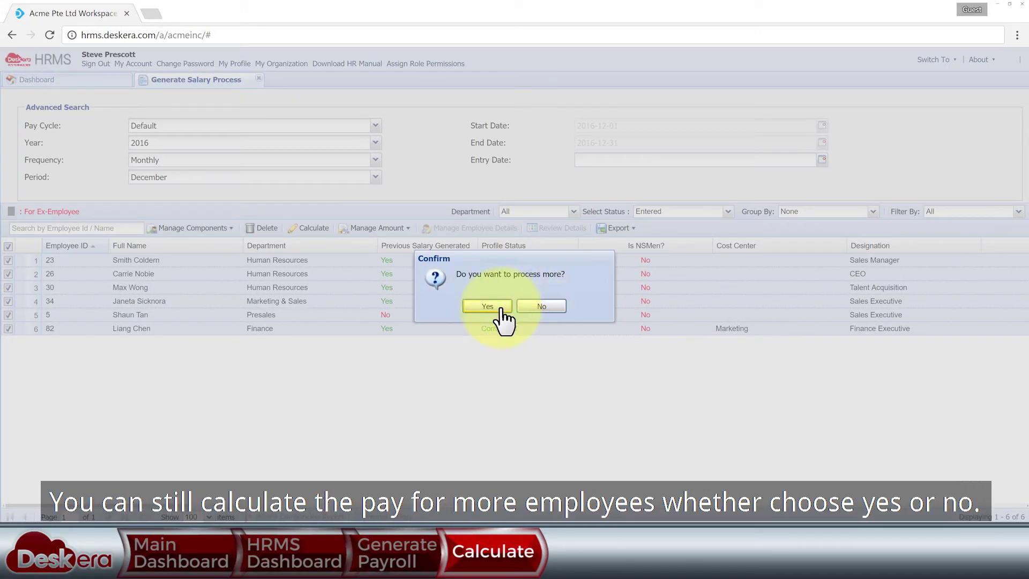
{"action": "left_click", "coordinate": [487, 306]}
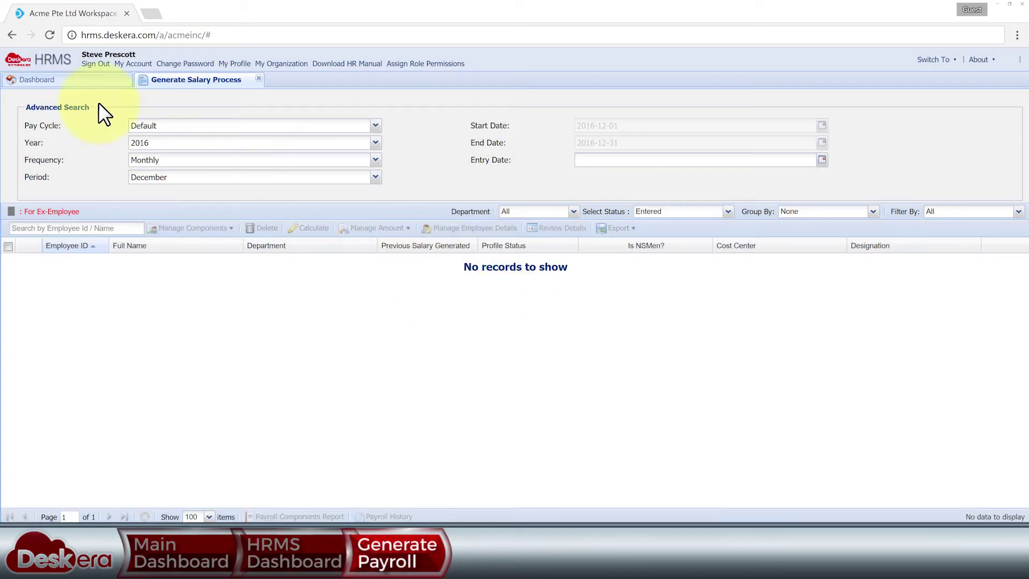
- Look at the Authorize Salary Default Mail Template, then return to salary generation
{"action": "left_click", "coordinate": [90, 82]}
{"action": "left_click", "coordinate": [562, 151]}
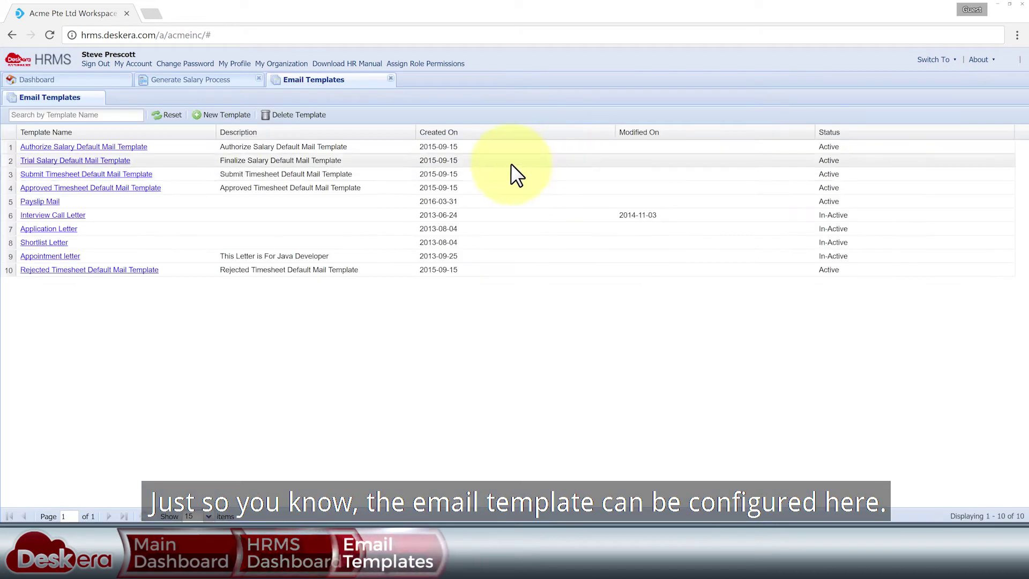
{"action": "left_click", "coordinate": [144, 147]}
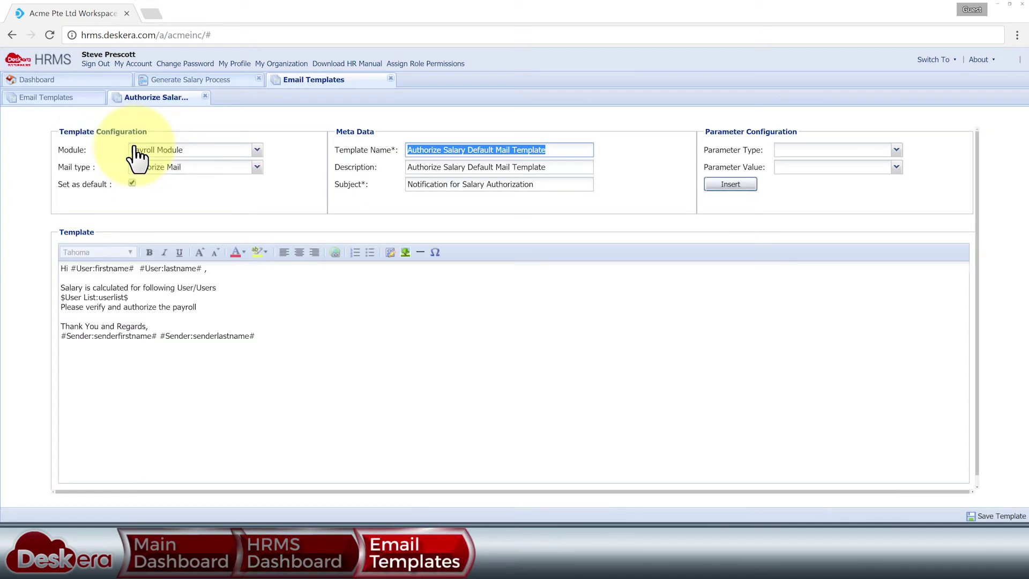
{"action": "left_click", "coordinate": [389, 80]}
{"action": "left_click", "coordinate": [213, 81]}
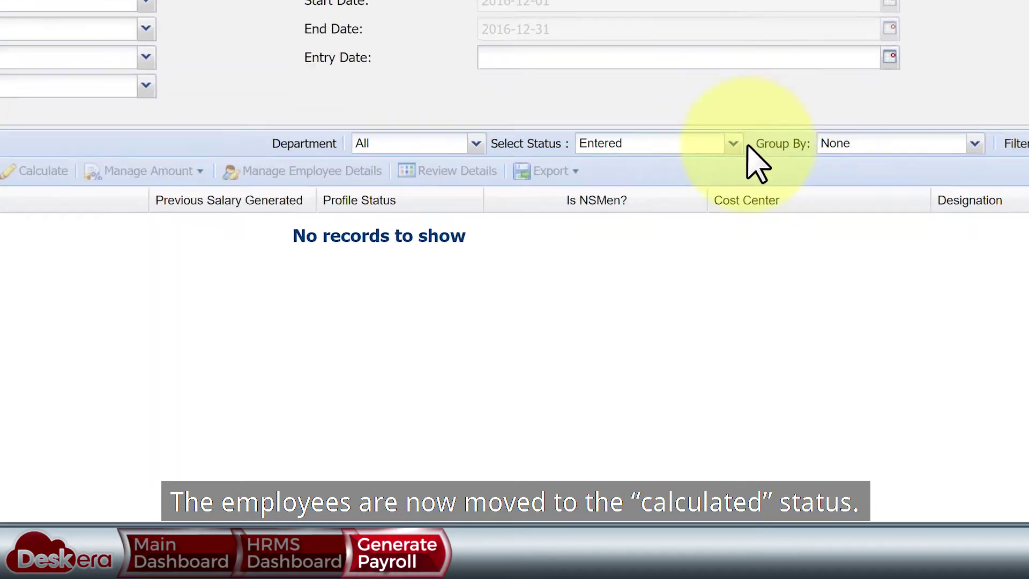
- List Calculated records and override the Presales employee's Commission to 18.18, saving the update
{"action": "left_click", "coordinate": [733, 143]}
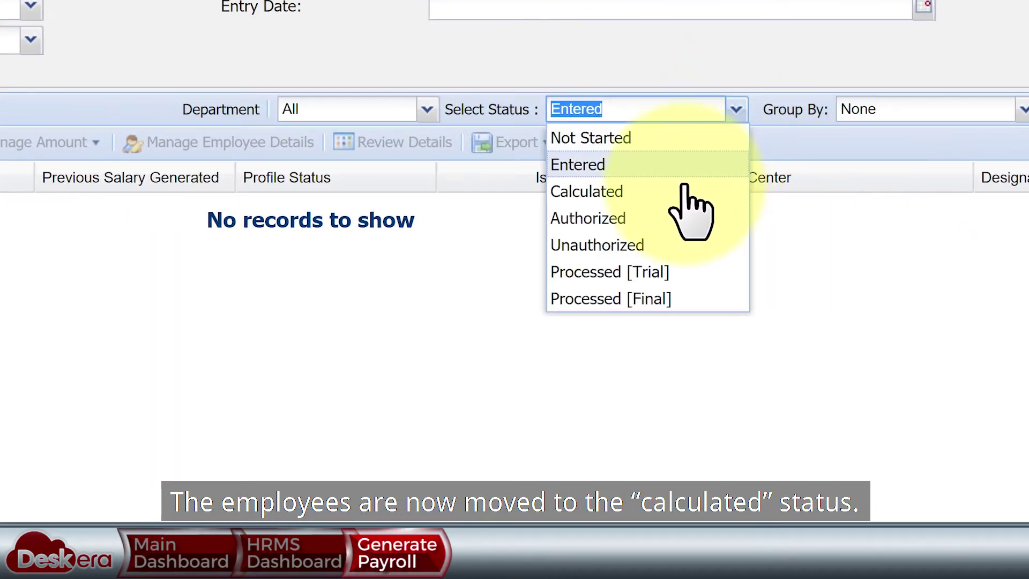
{"action": "left_click", "coordinate": [696, 231]}
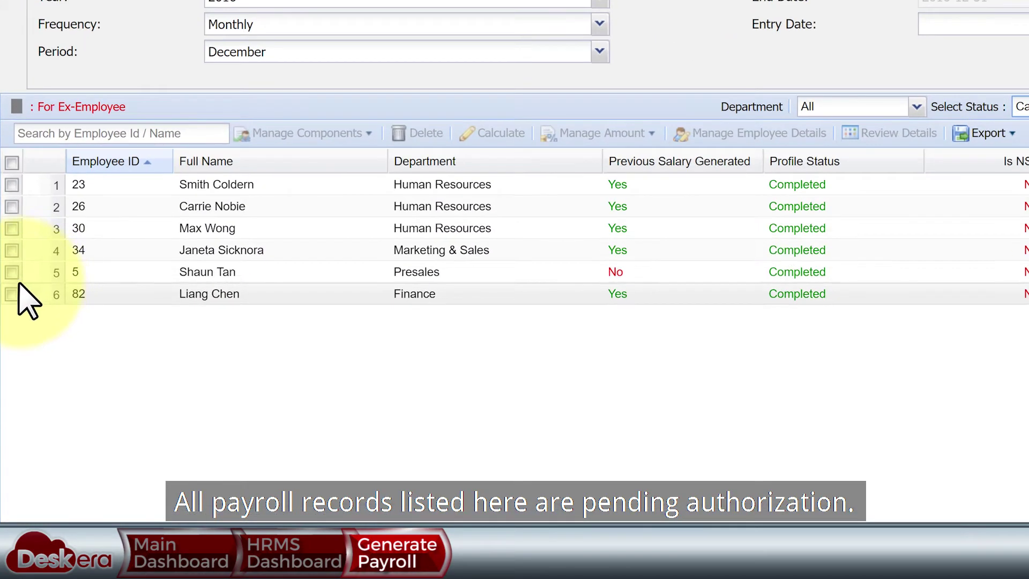
{"action": "left_click", "coordinate": [8, 316]}
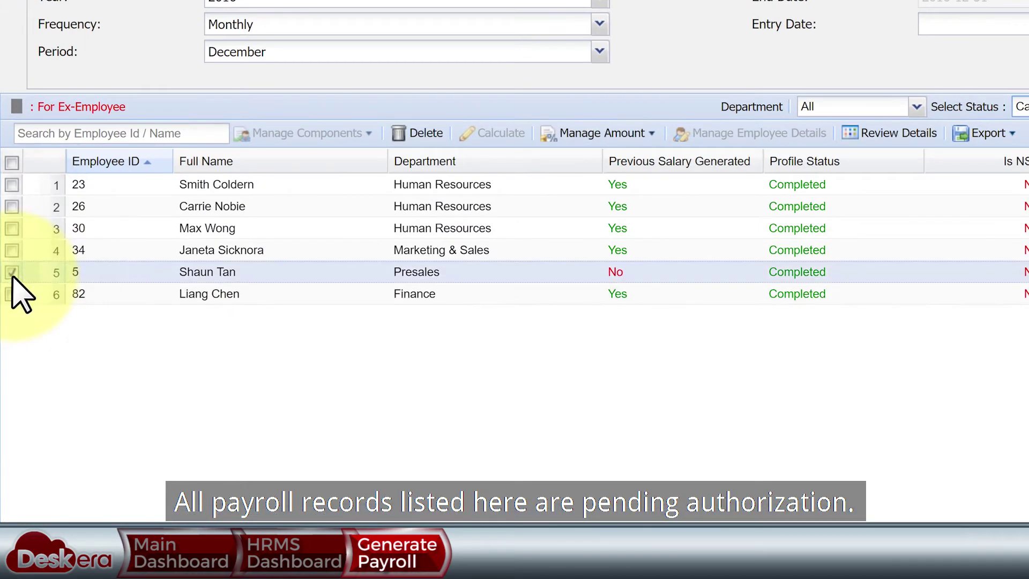
{"action": "left_click", "coordinate": [625, 135]}
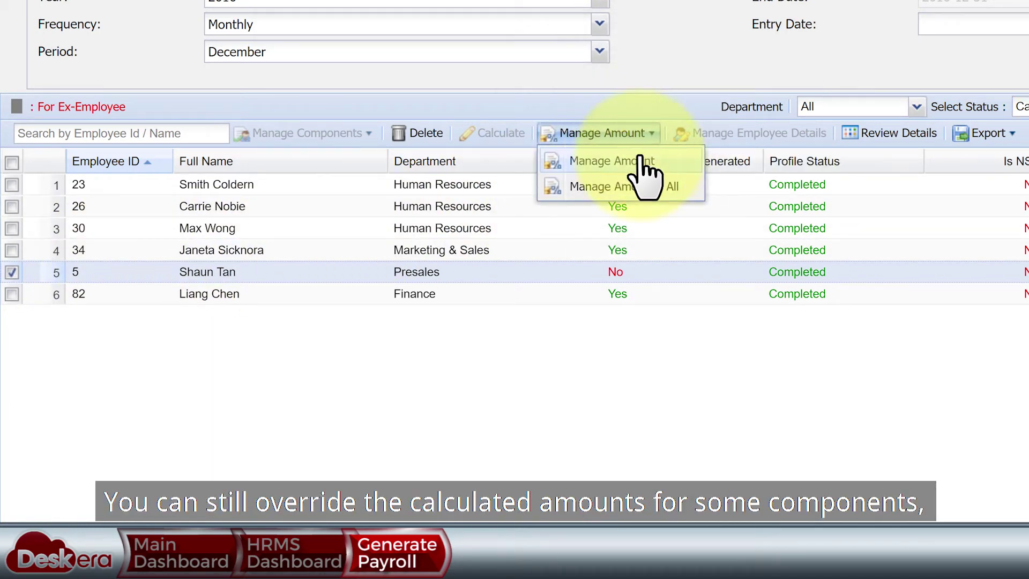
{"action": "left_click", "coordinate": [641, 160]}
{"action": "left_click", "coordinate": [442, 173]}
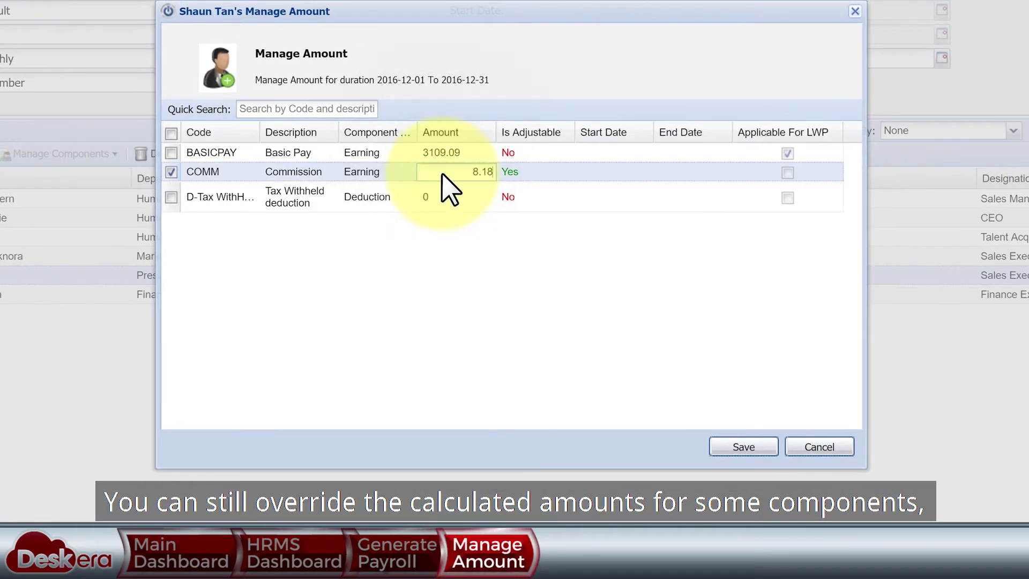
{"action": "left_click", "coordinate": [445, 153]}
{"action": "left_click", "coordinate": [734, 447]}
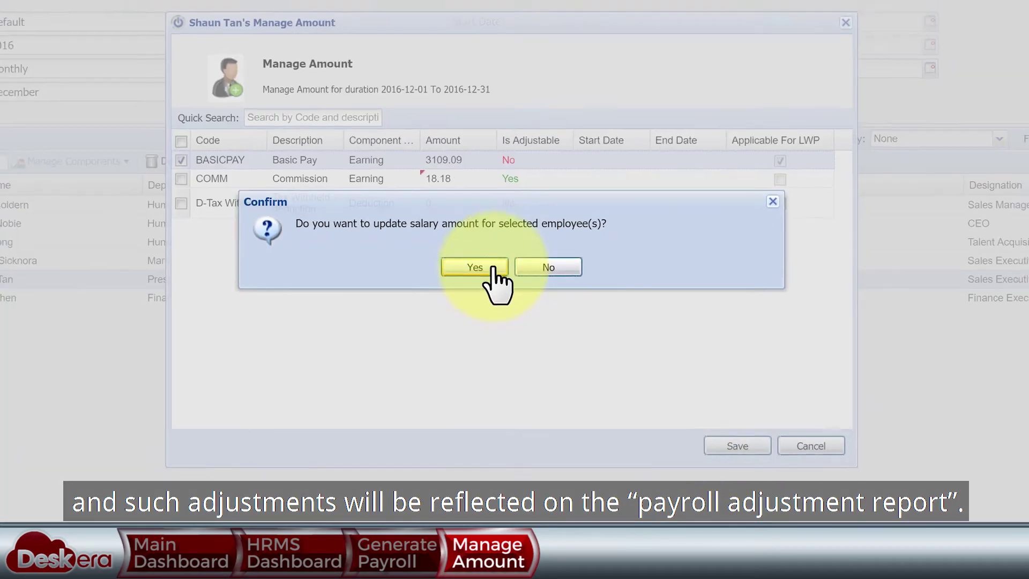
{"action": "left_click", "coordinate": [492, 268]}
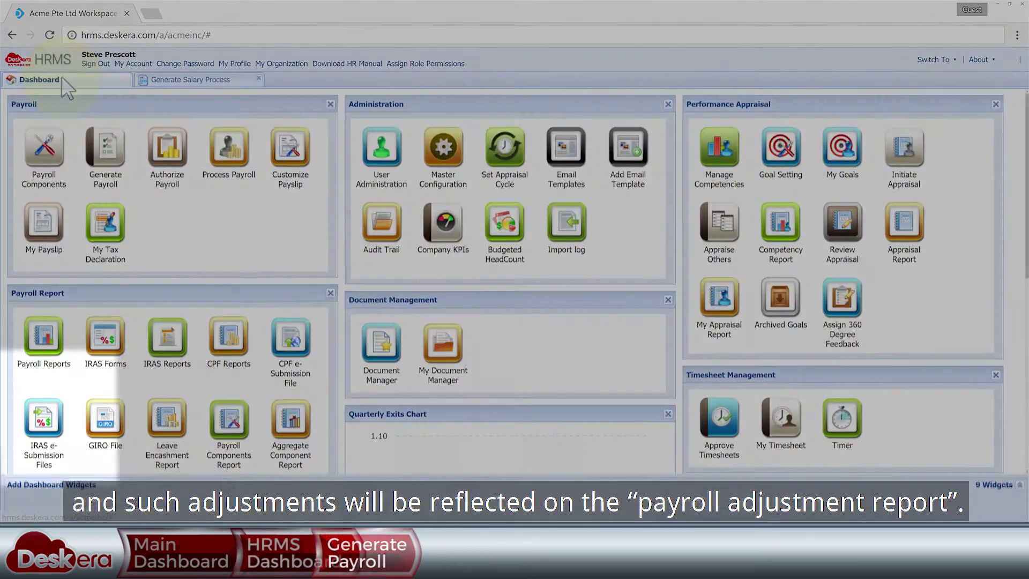
{"action": "scroll", "coordinate": [24, 429], "scroll_direction": "down", "scroll_amount": 1}
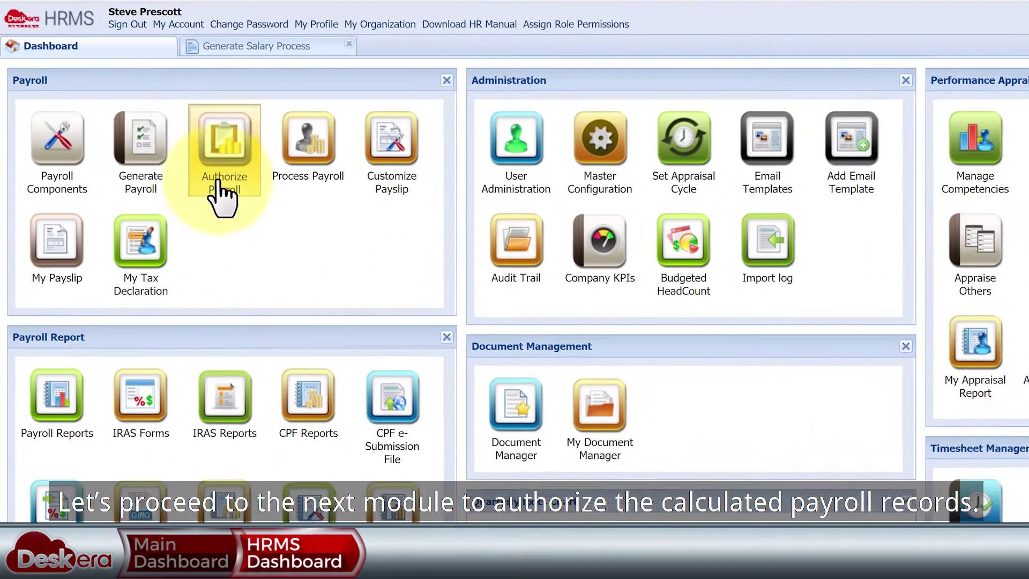
- Open Authorize Payroll with Default cycle, 2016, Monthly, December and Calculated status
{"action": "left_click", "coordinate": [219, 185]}
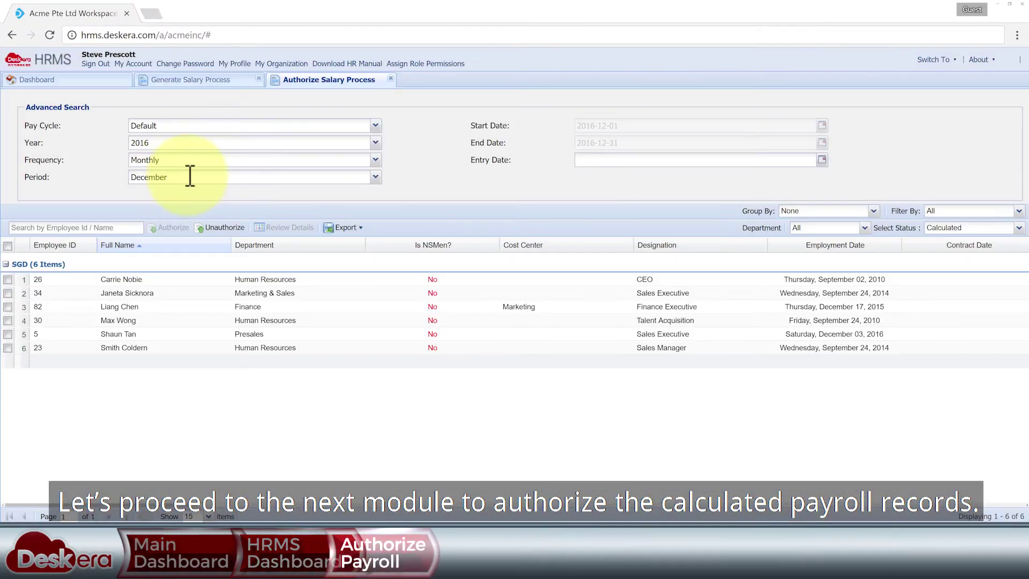
{"action": "left_click", "coordinate": [375, 125]}
{"action": "left_click", "coordinate": [375, 125]}
{"action": "left_click", "coordinate": [375, 142]}
{"action": "left_click", "coordinate": [375, 142]}
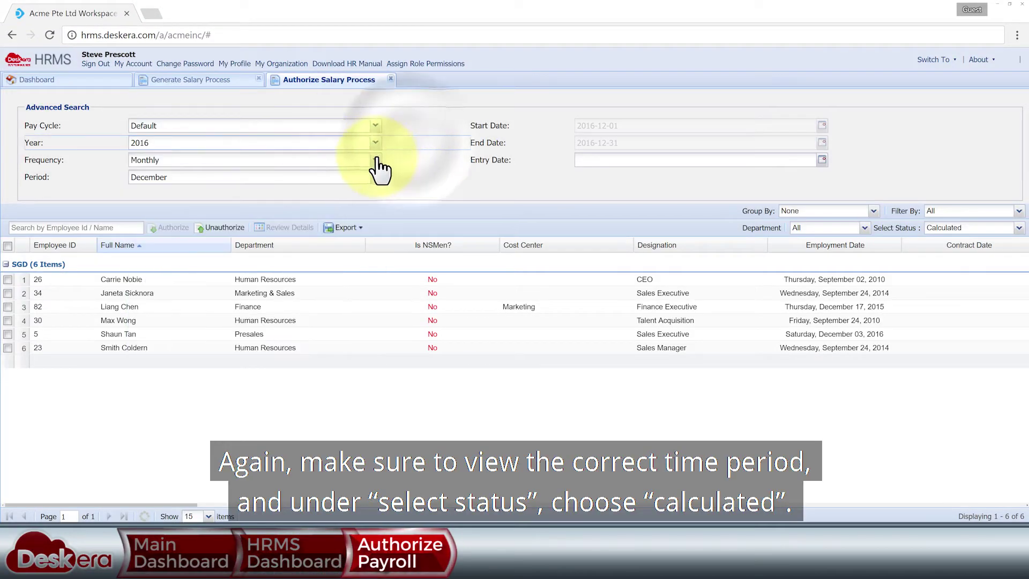
{"action": "left_click", "coordinate": [375, 159]}
{"action": "left_click", "coordinate": [375, 160]}
{"action": "left_click", "coordinate": [375, 176]}
{"action": "left_click", "coordinate": [375, 177]}
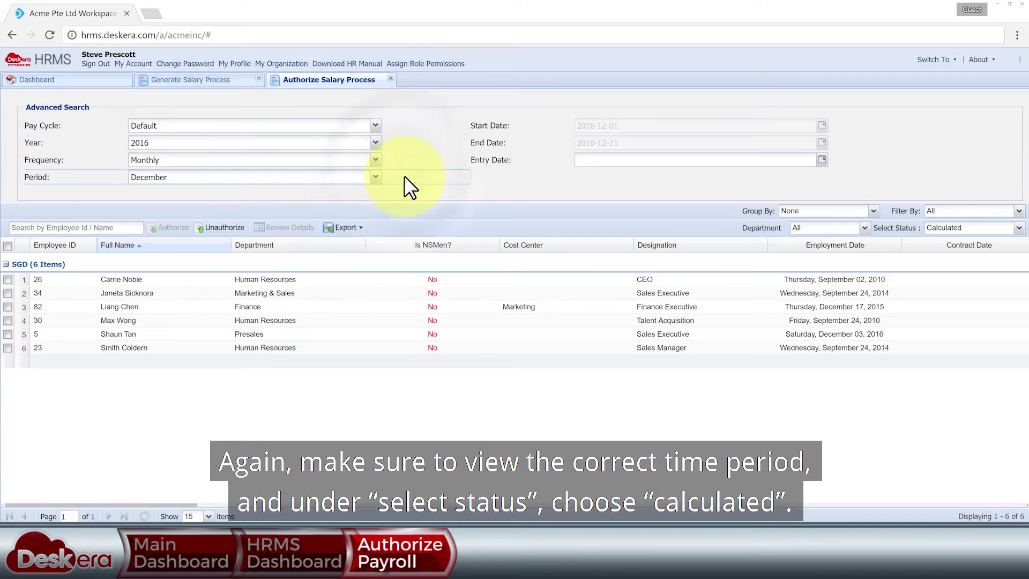
{"action": "left_click", "coordinate": [1019, 227]}
{"action": "left_click", "coordinate": [1019, 227]}
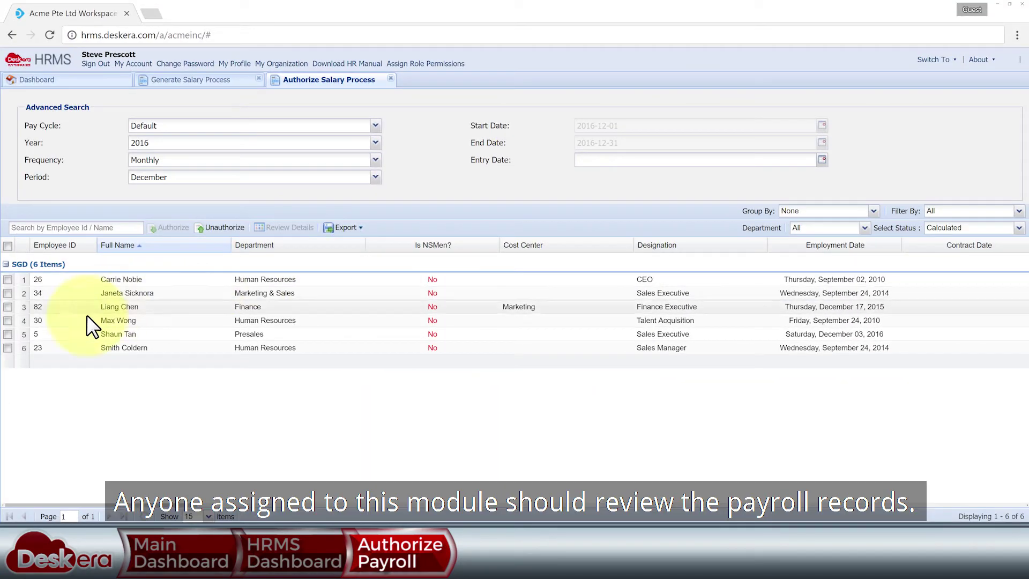
- Review the Presales employee's pay breakdown and scroll across the record grid
{"action": "left_click", "coordinate": [7, 334]}
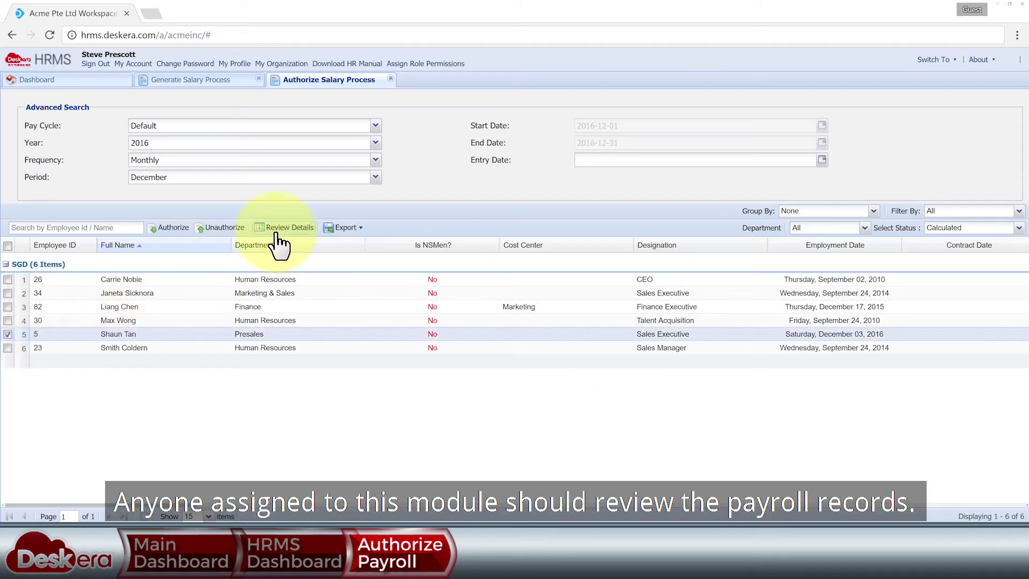
{"action": "left_click", "coordinate": [278, 228]}
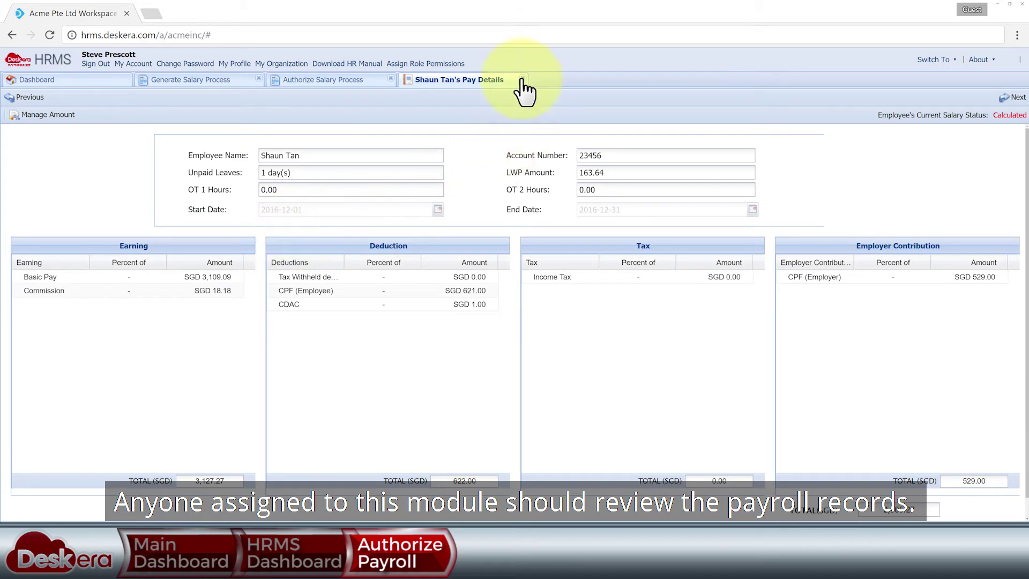
{"action": "left_click", "coordinate": [523, 79]}
{"action": "left_click_drag", "start_coordinate": [196, 504], "coordinate": [1023, 505]}
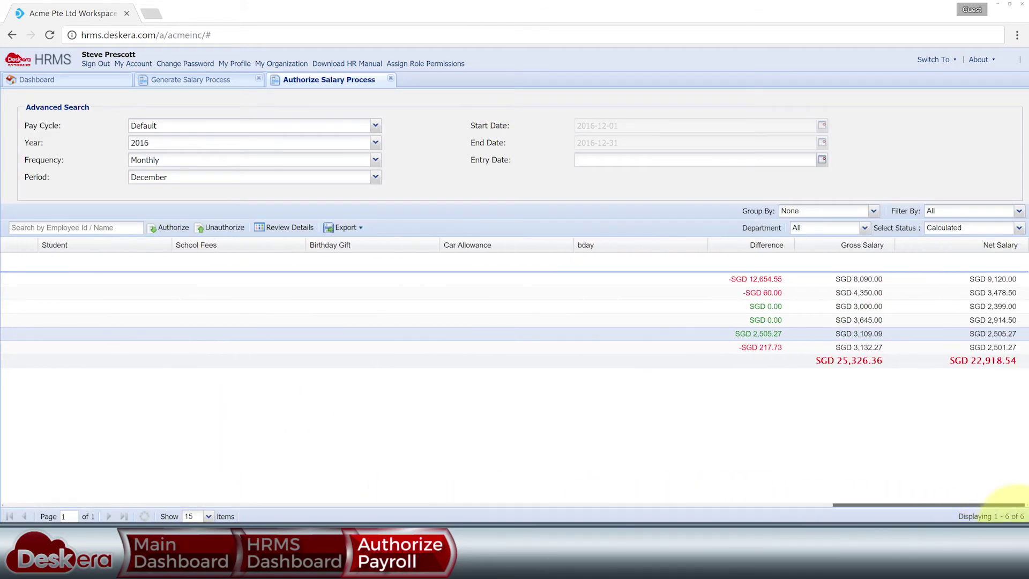
{"action": "left_click_drag", "start_coordinate": [912, 509], "coordinate": [86, 480]}
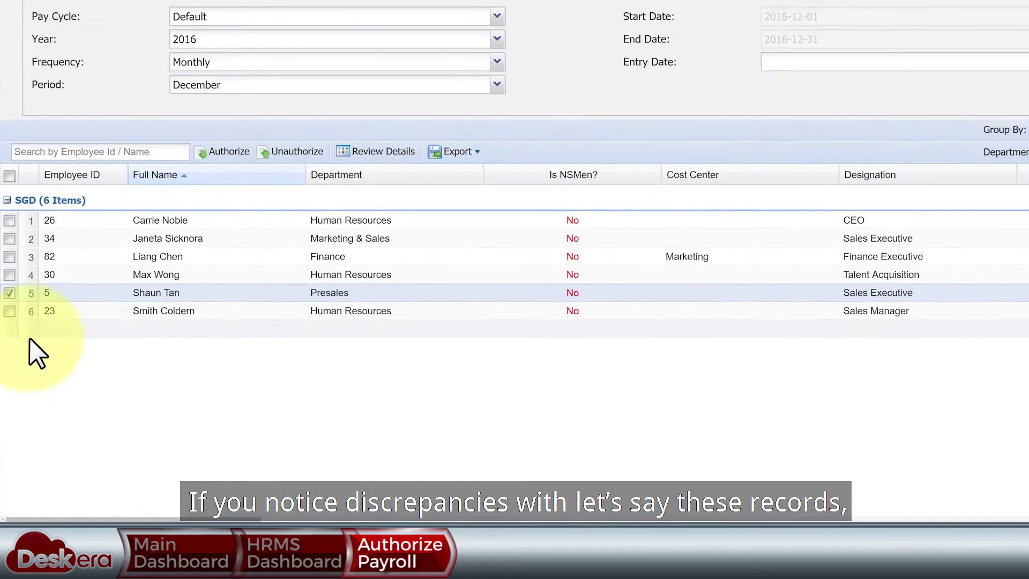
- Unauthorize the CEO and Marketing & Sales records with a reason comment
{"action": "left_click", "coordinate": [10, 221]}
{"action": "left_click", "coordinate": [9, 238]}
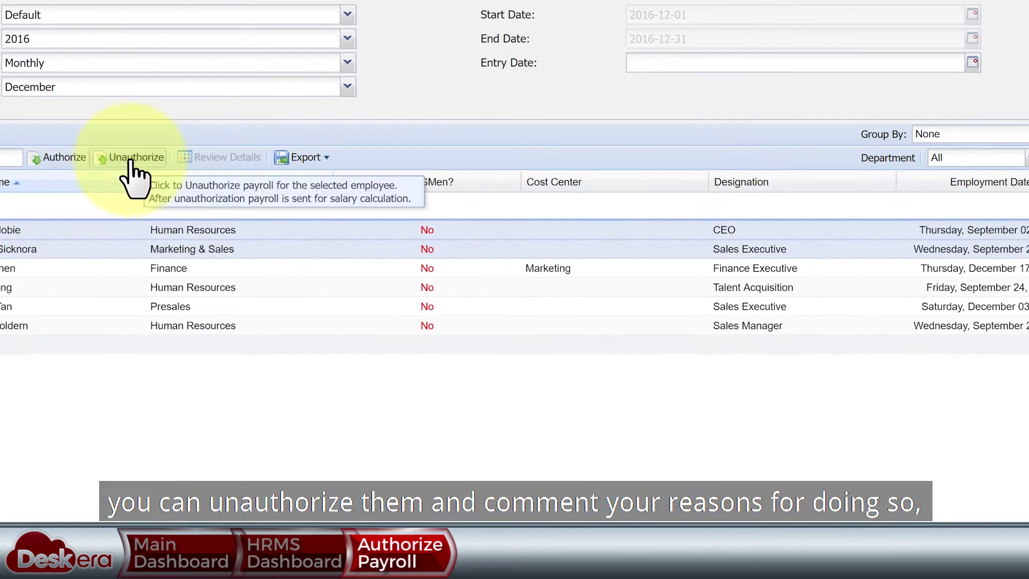
{"action": "left_click", "coordinate": [297, 151]}
{"action": "left_click", "coordinate": [251, 110]}
{"action": "left_click", "coordinate": [515, 391]}
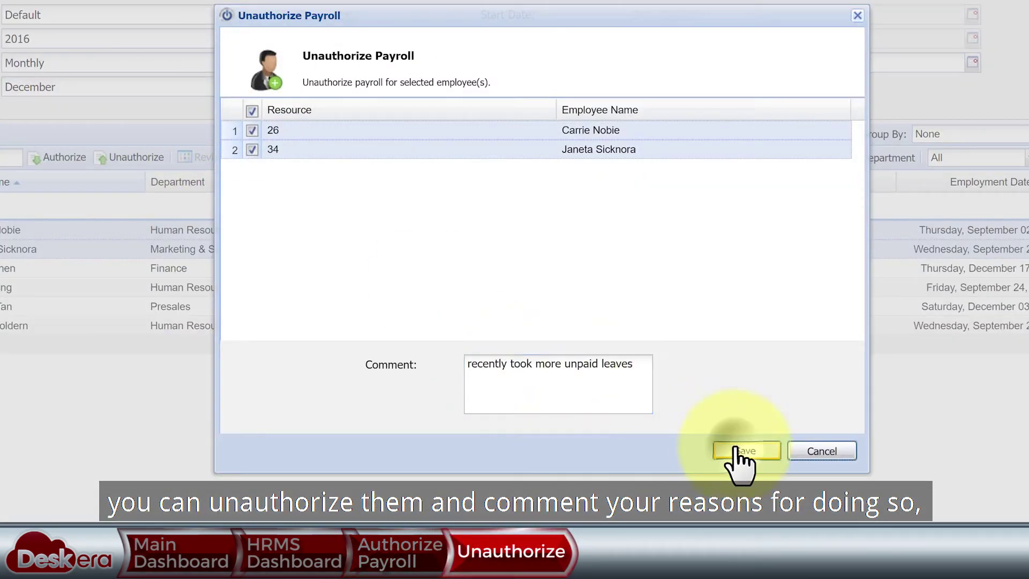
{"action": "left_click", "coordinate": [736, 449]}
{"action": "left_click", "coordinate": [504, 269]}
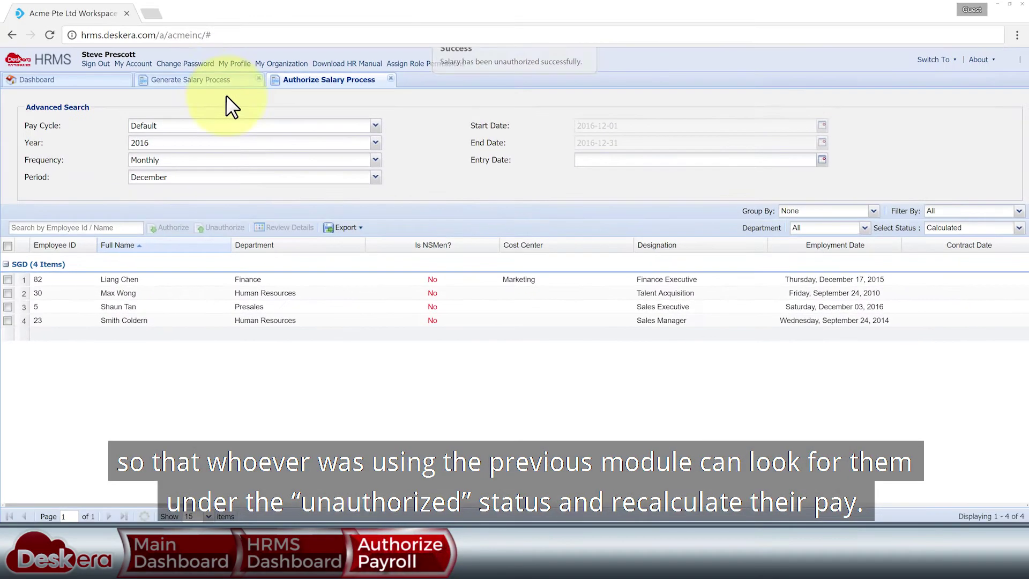
- Recalculate the two Unauthorized records with updated unpaid leave counts
{"action": "left_click", "coordinate": [225, 81]}
{"action": "left_click", "coordinate": [720, 211]}
{"action": "left_click", "coordinate": [691, 279]}
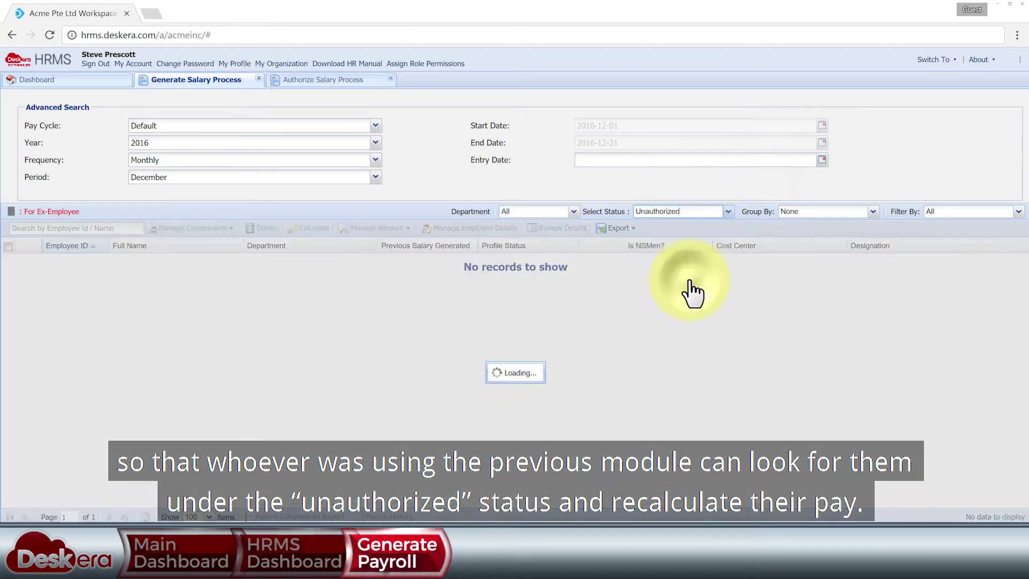
{"action": "left_click", "coordinate": [8, 246]}
{"action": "left_click", "coordinate": [308, 229]}
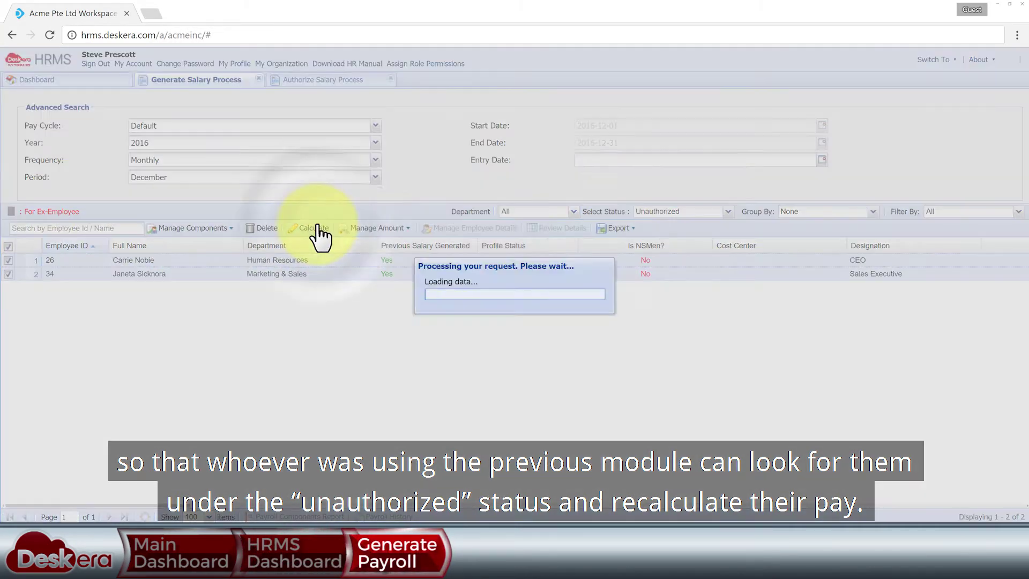
{"action": "left_click", "coordinate": [635, 249]}
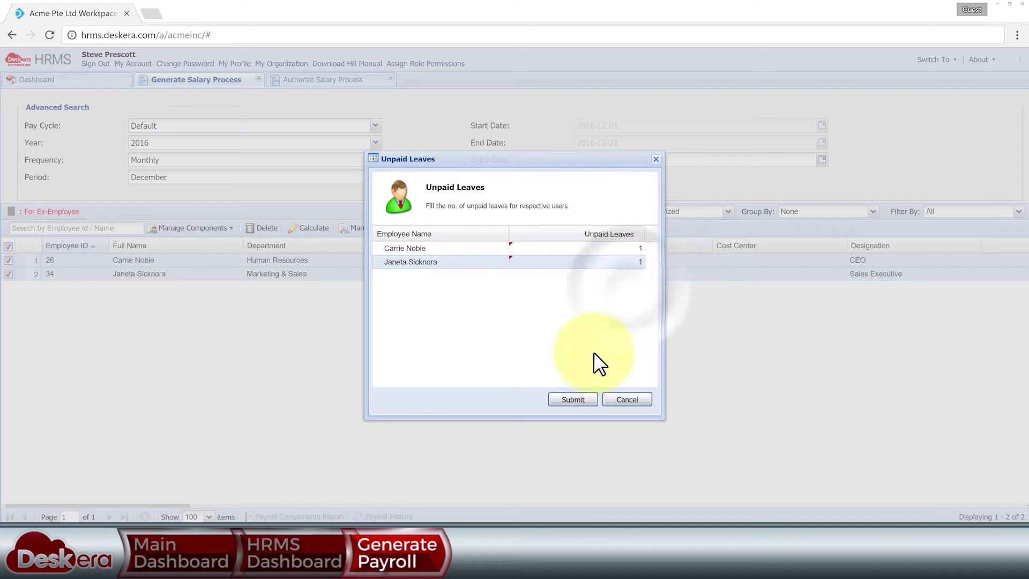
{"action": "left_click", "coordinate": [576, 399]}
{"action": "left_click", "coordinate": [488, 306]}
- Reload the Calculated list and authorize all six December payroll records
{"action": "left_click", "coordinate": [332, 79]}
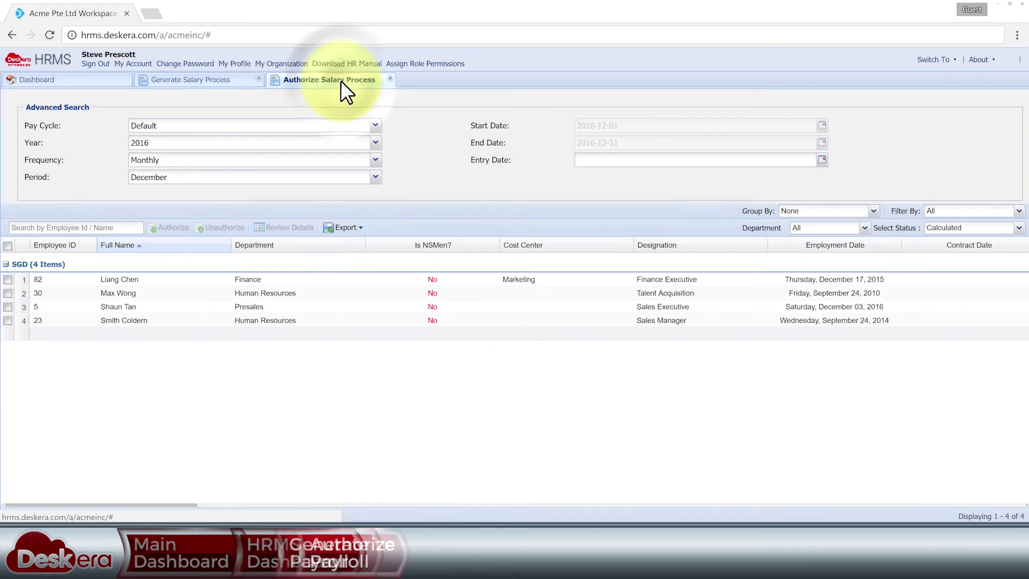
{"action": "left_click", "coordinate": [150, 516]}
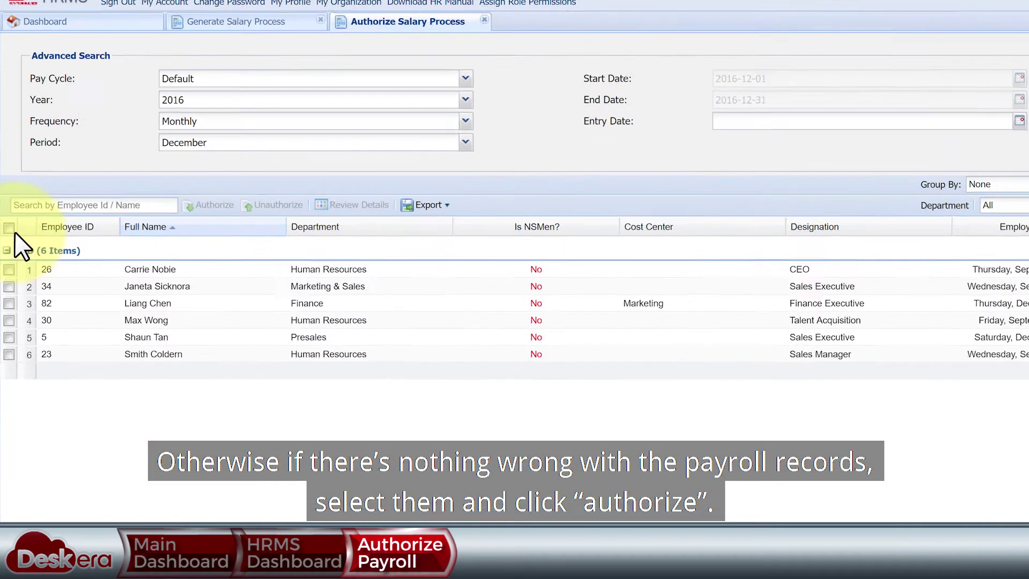
{"action": "left_click", "coordinate": [8, 246]}
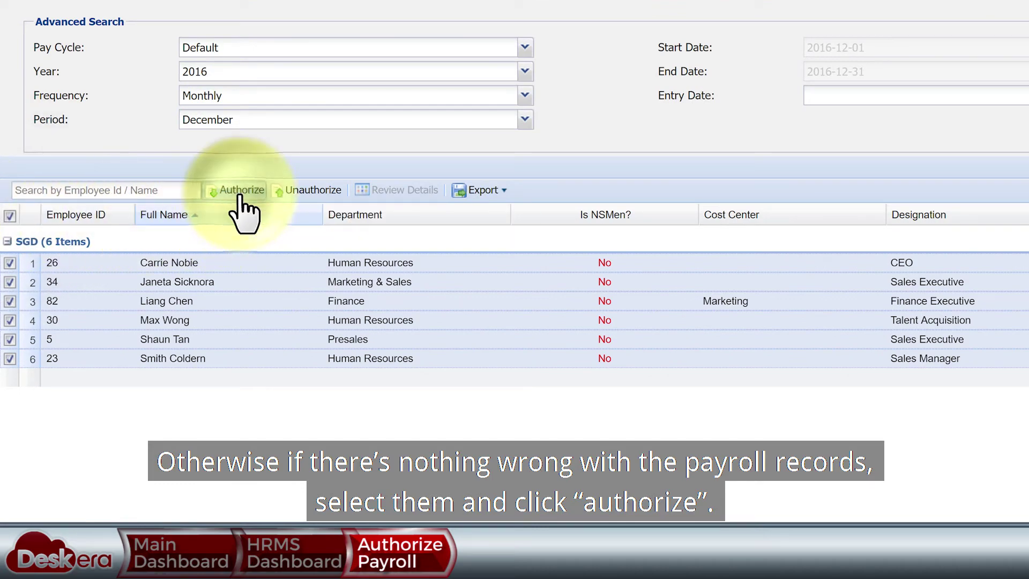
{"action": "left_click", "coordinate": [241, 189]}
{"action": "left_click", "coordinate": [678, 298]}
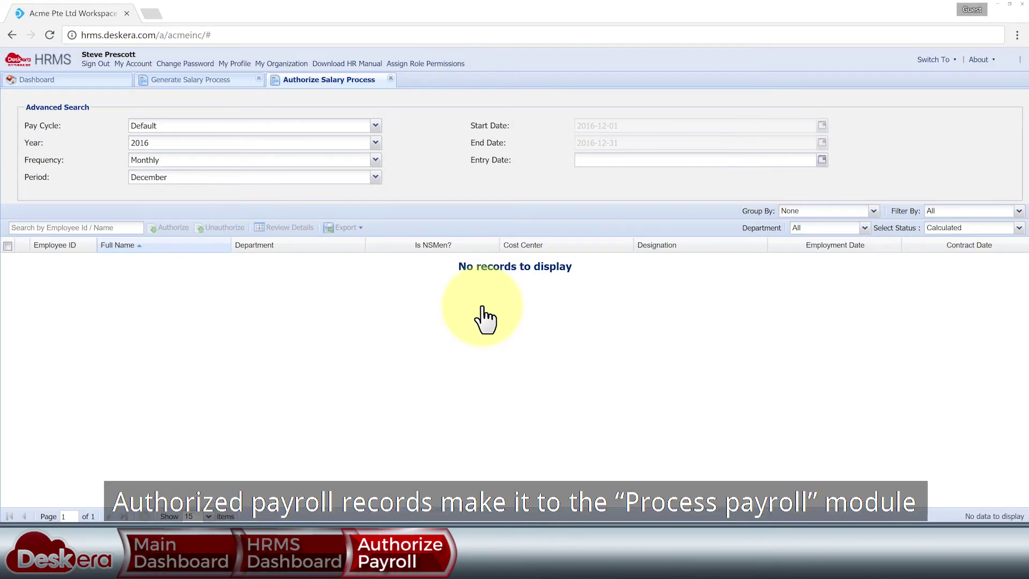
{"action": "left_click", "coordinate": [89, 81]}
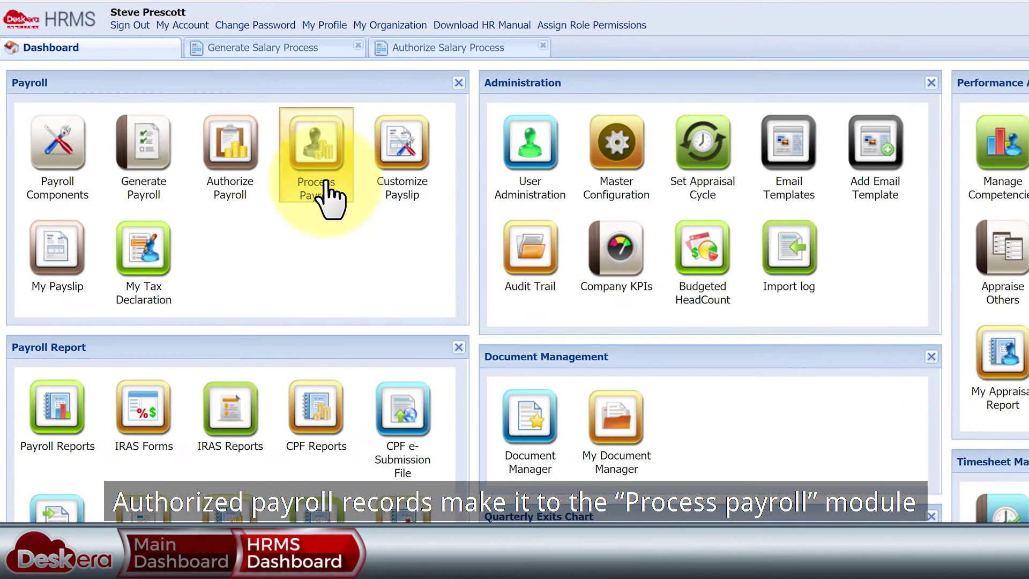
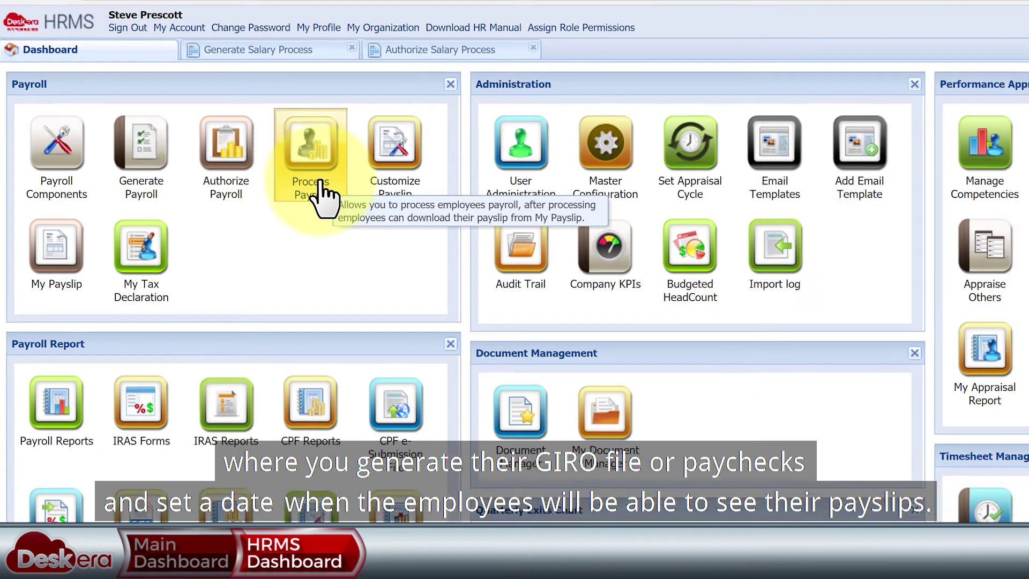
- Open Process Payroll for the Default pay cycle, monthly December 2016 period
{"action": "left_click", "coordinate": [328, 193]}
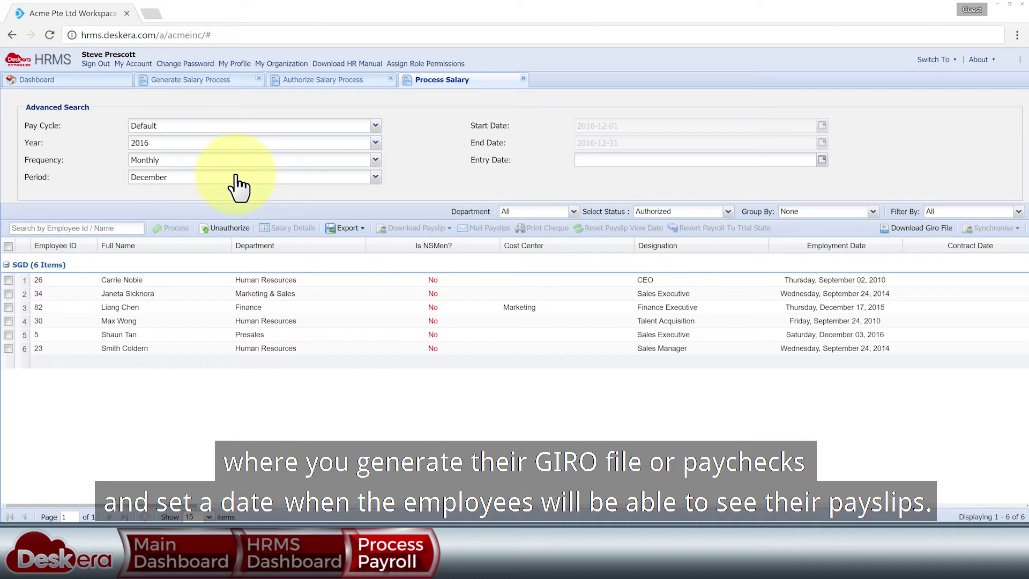
{"action": "left_click", "coordinate": [375, 125]}
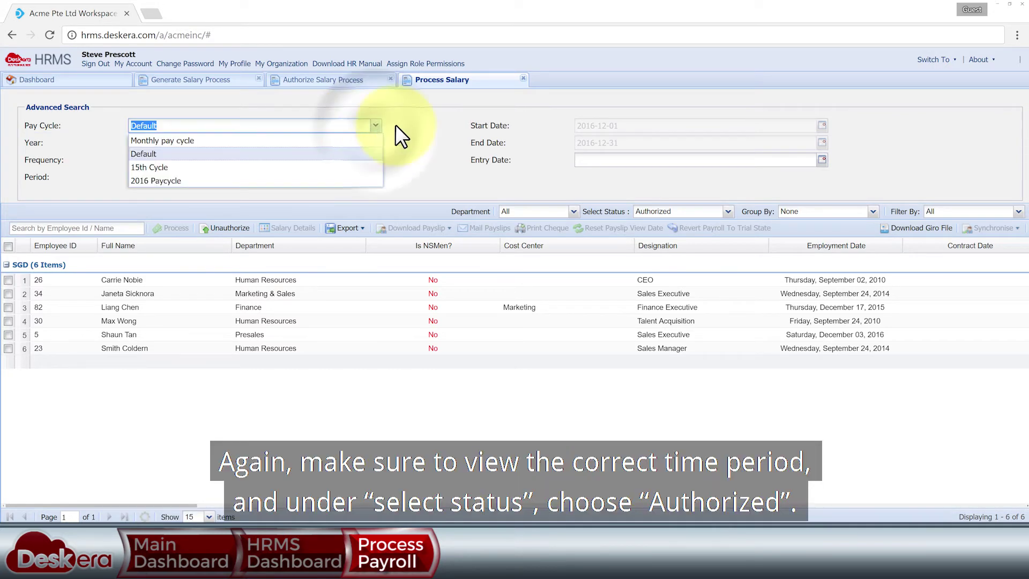
{"action": "left_click", "coordinate": [375, 142]}
{"action": "left_click", "coordinate": [375, 160]}
{"action": "left_click", "coordinate": [375, 177]}
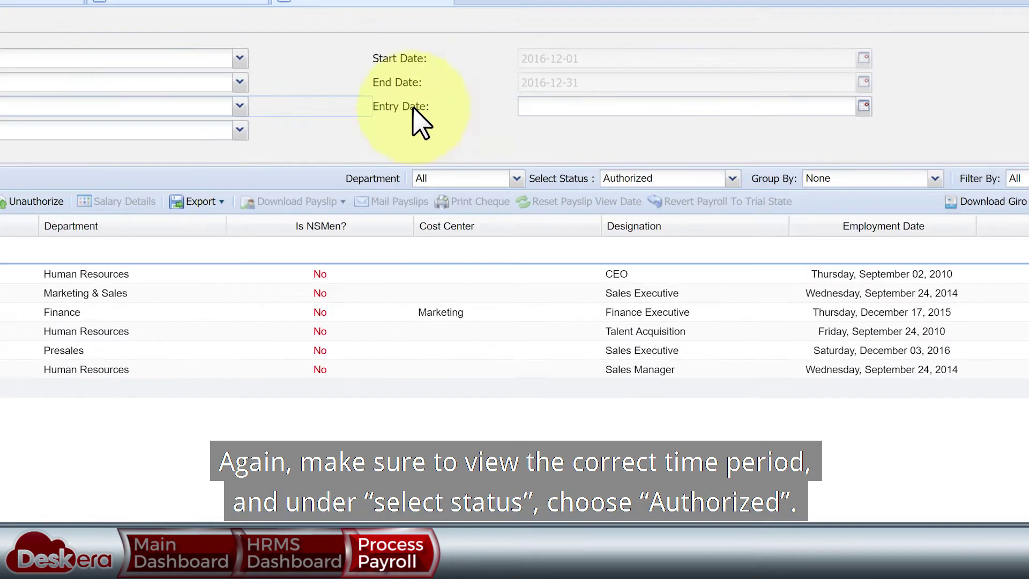
- Show the Authorized payroll records and select all six employees
{"action": "left_click", "coordinate": [718, 213]}
{"action": "left_click", "coordinate": [754, 103]}
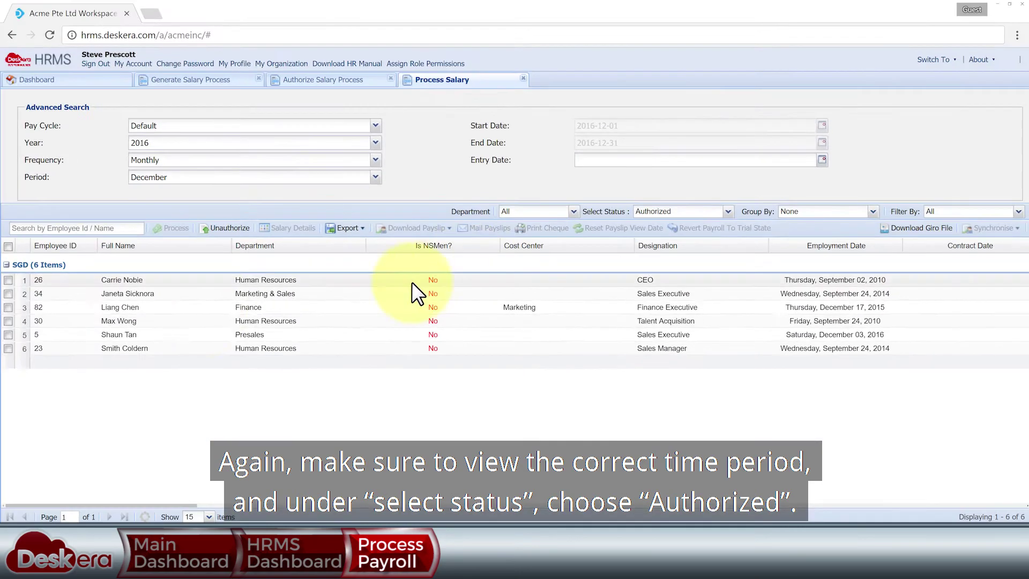
{"action": "left_click", "coordinate": [128, 334]}
{"action": "left_click_drag", "start_coordinate": [236, 507], "coordinate": [166, 477]}
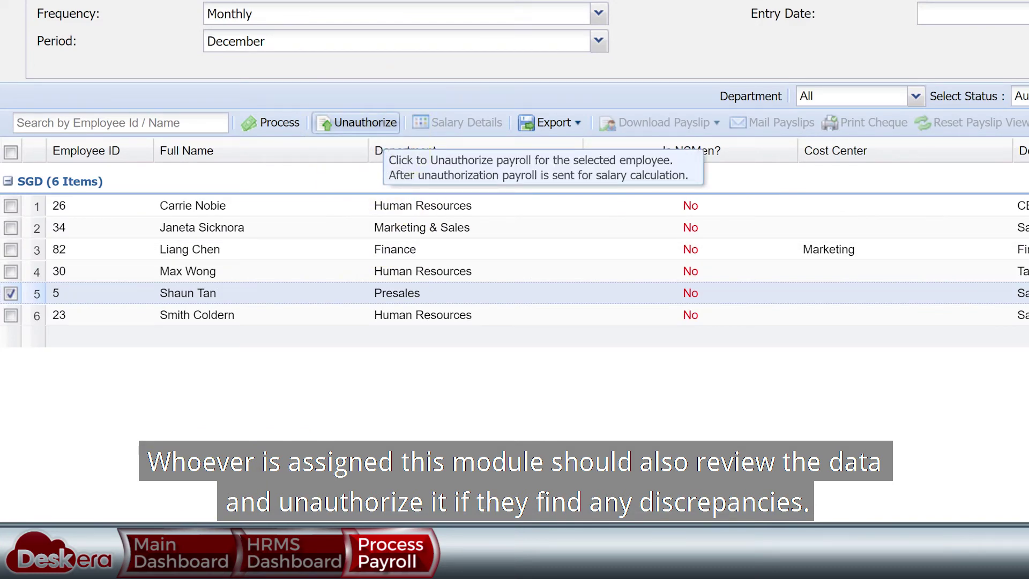
{"action": "left_click", "coordinate": [11, 151]}
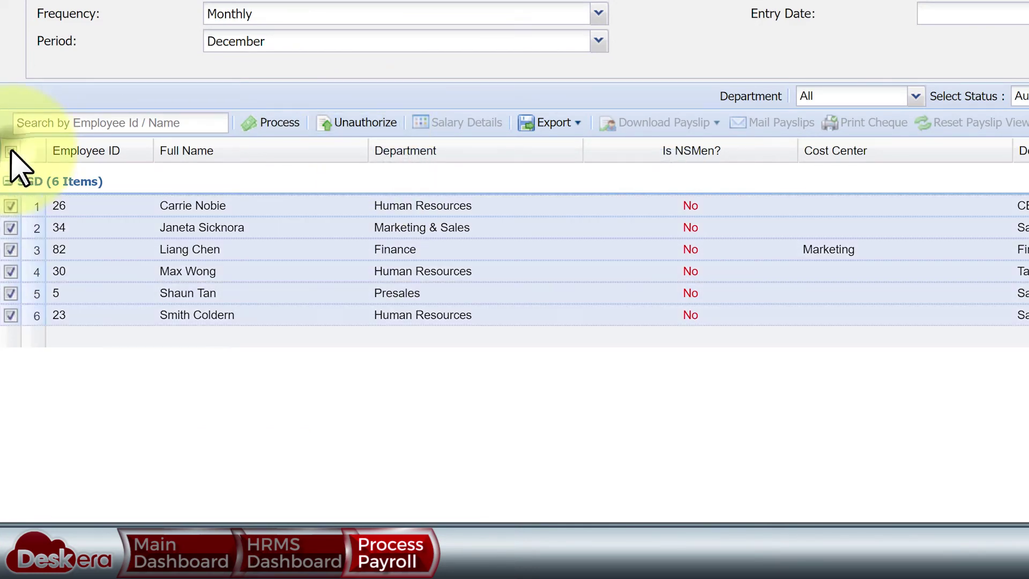
- Process the selected payroll as Trial with payment date 2016-12-31
{"action": "left_click", "coordinate": [274, 127]}
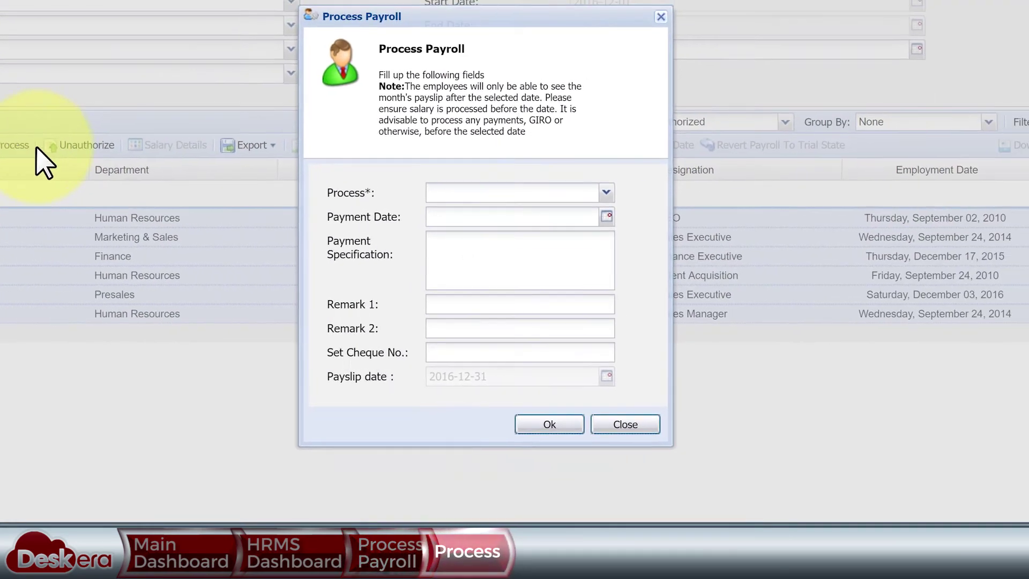
{"action": "left_click", "coordinate": [604, 216]}
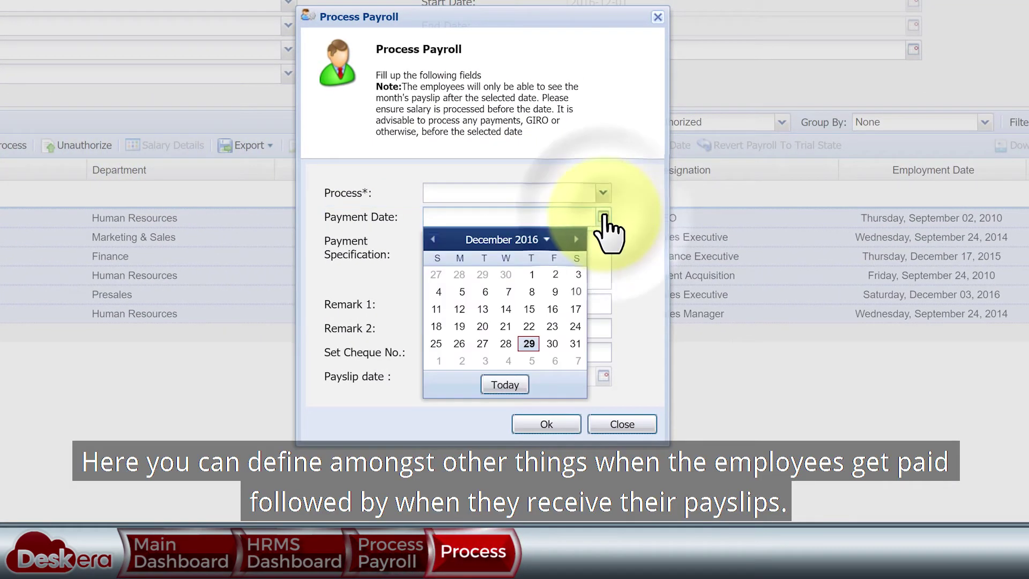
{"action": "left_click", "coordinate": [575, 345]}
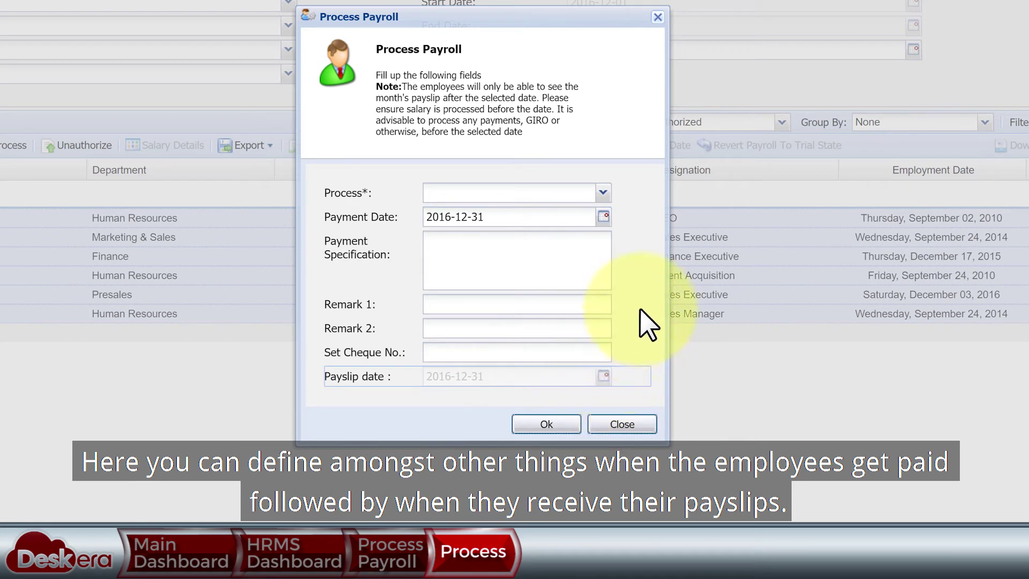
{"action": "left_click", "coordinate": [603, 192]}
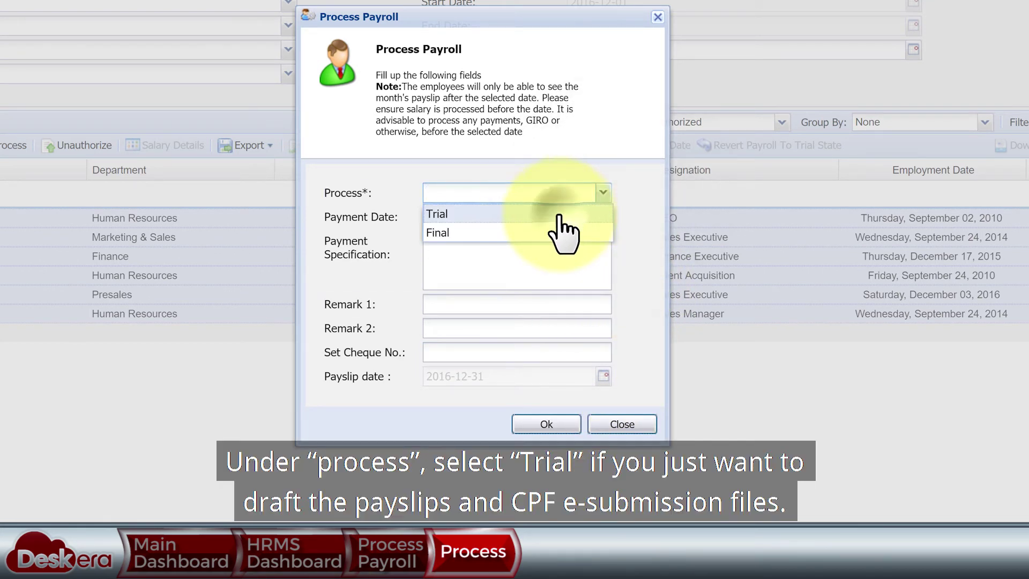
{"action": "left_click", "coordinate": [559, 214]}
{"action": "left_click", "coordinate": [550, 424]}
{"action": "left_click", "coordinate": [443, 252]}
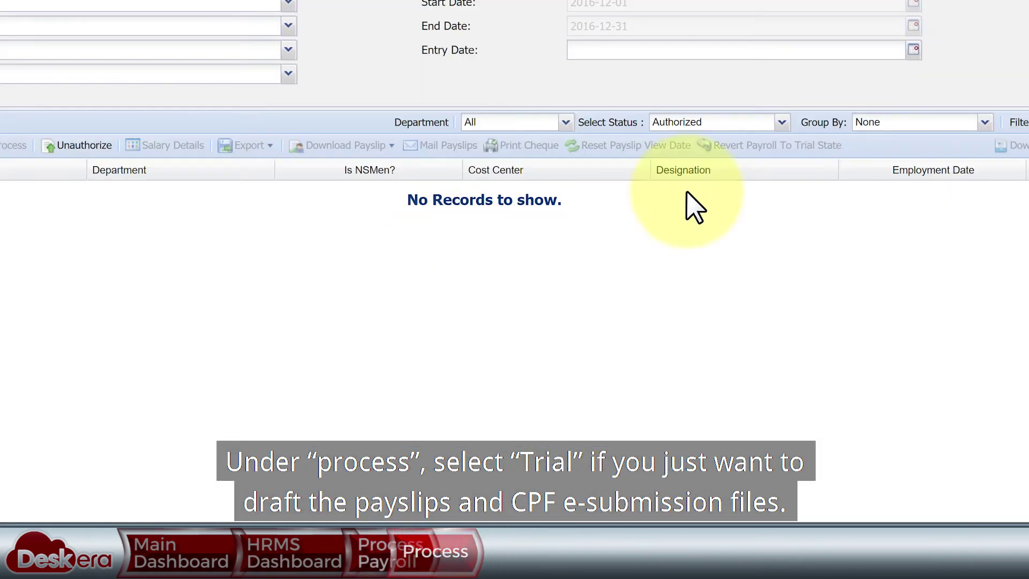
- Filter Processed [Trial] records, then download and review one employee's trial payslip PDF
{"action": "left_click", "coordinate": [782, 122]}
{"action": "left_click", "coordinate": [748, 160]}
{"action": "left_click", "coordinate": [156, 333]}
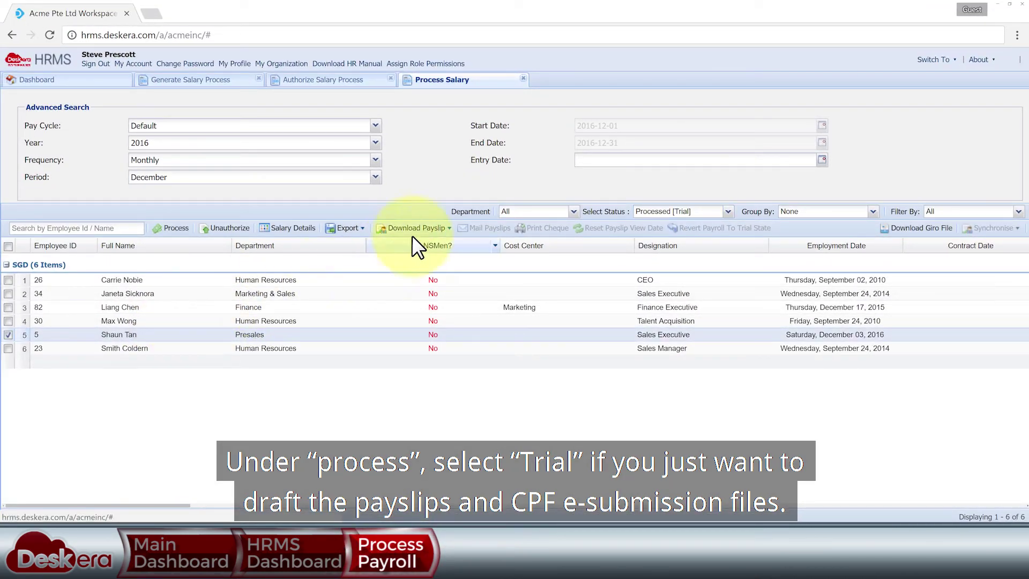
{"action": "left_click", "coordinate": [424, 229]}
{"action": "left_click", "coordinate": [458, 257]}
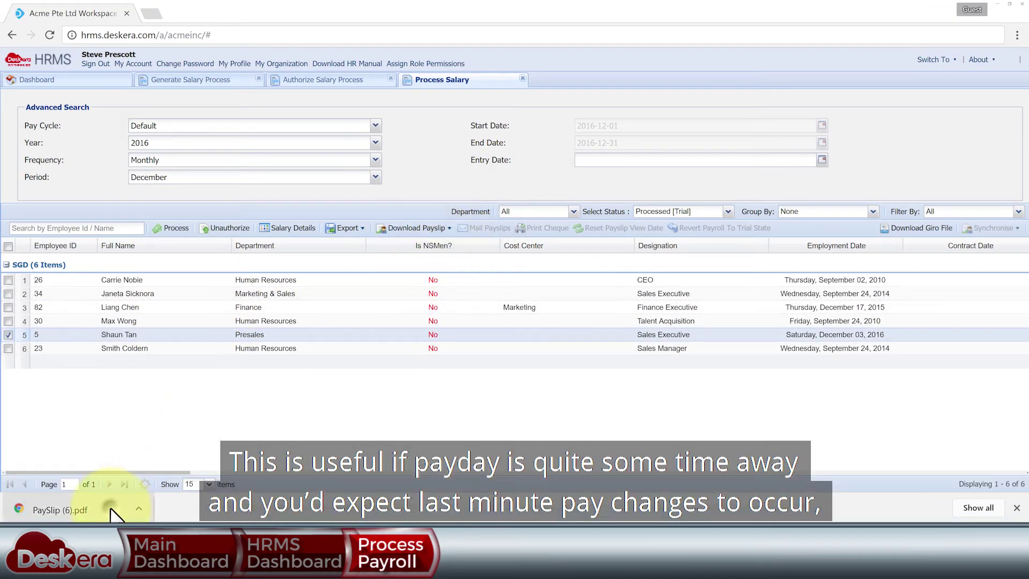
{"action": "left_click", "coordinate": [111, 509]}
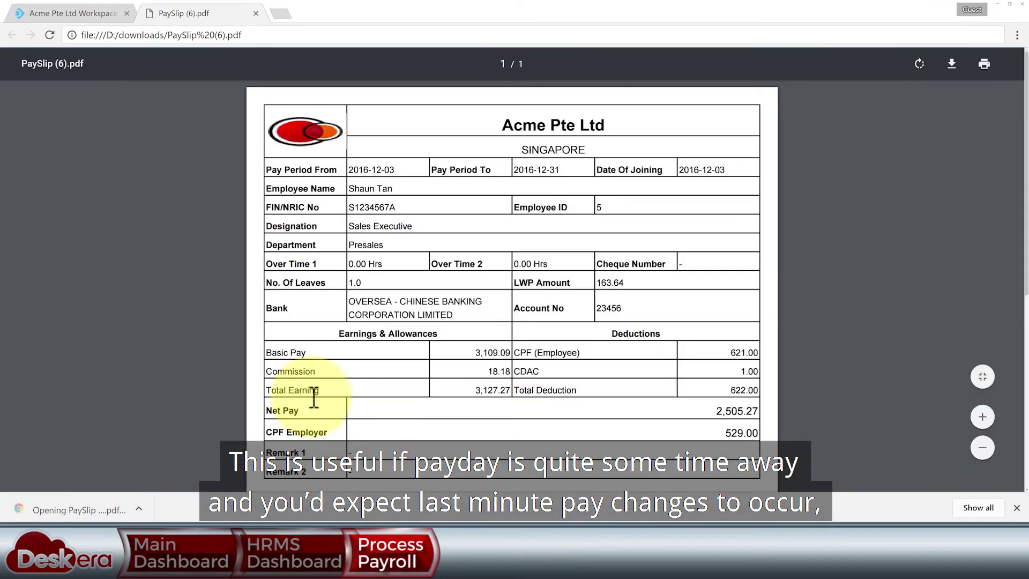
{"action": "left_click", "coordinate": [256, 13]}
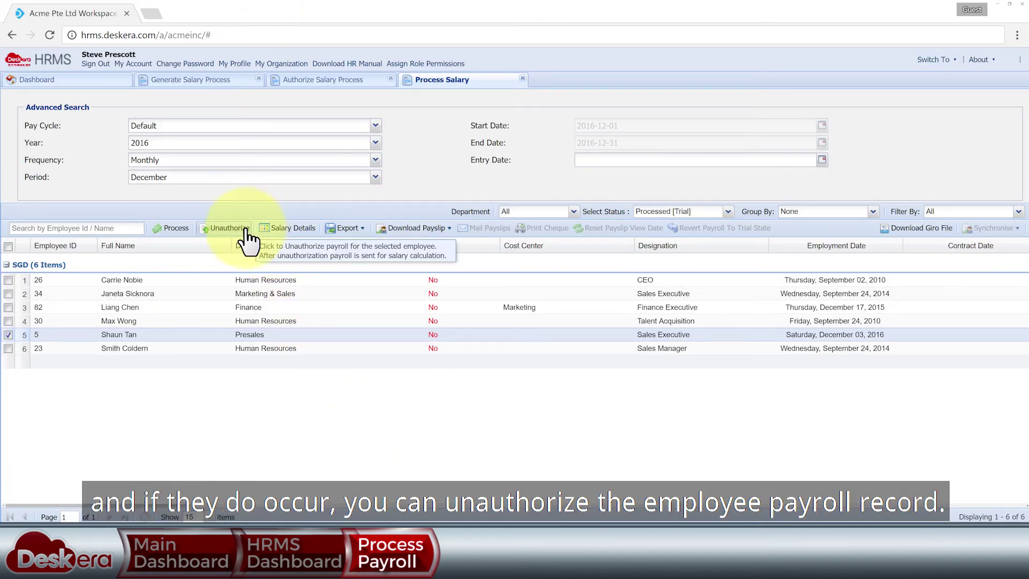
- Process all employees' payroll as Final with payment and payslip dates 2016-12-31
{"action": "left_click", "coordinate": [8, 246]}
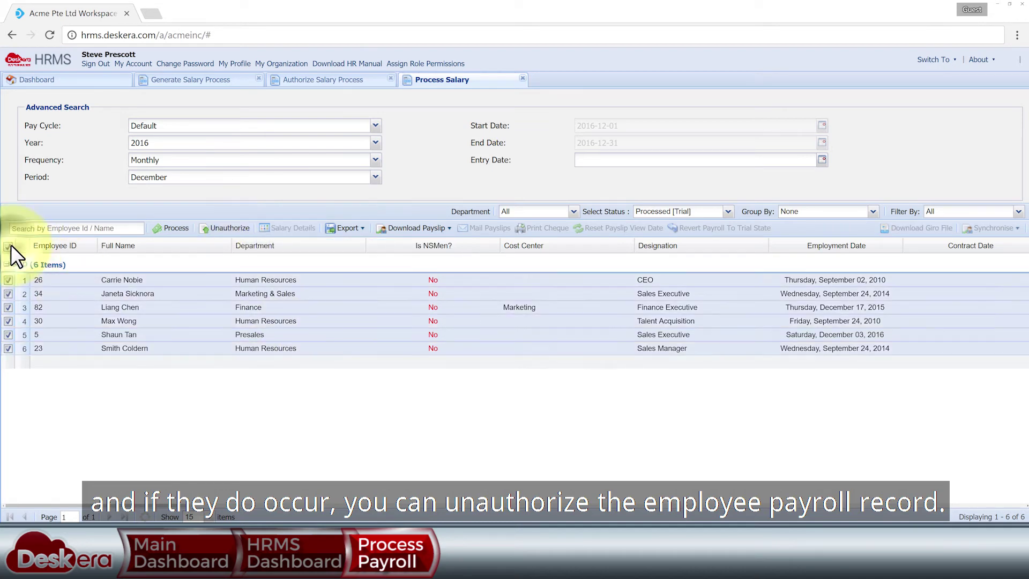
{"action": "left_click", "coordinate": [170, 229]}
{"action": "left_click", "coordinate": [598, 216]}
{"action": "left_click", "coordinate": [568, 251]}
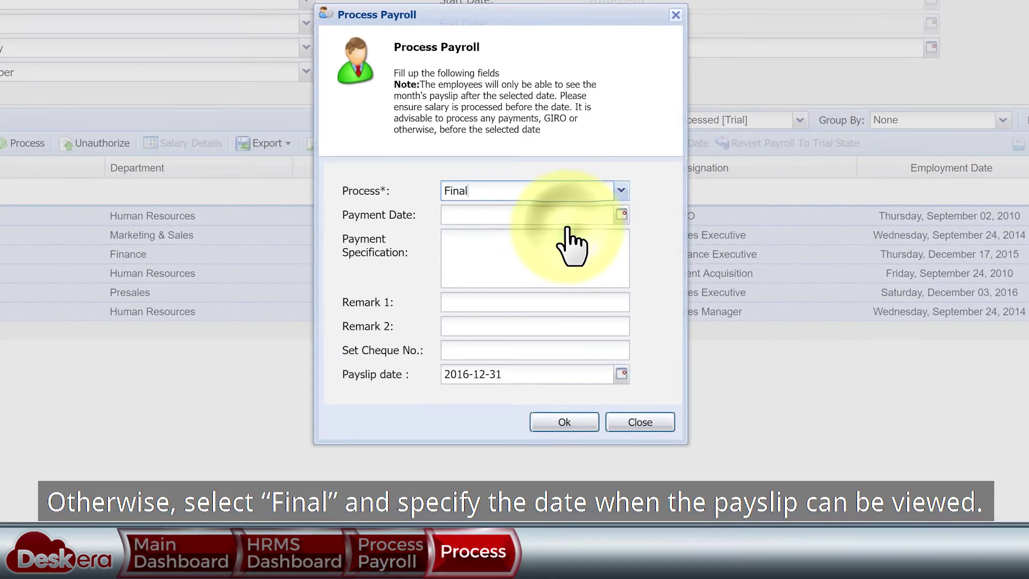
{"action": "left_click", "coordinate": [614, 238]}
{"action": "left_click", "coordinate": [584, 348]}
{"action": "left_click", "coordinate": [621, 373]}
{"action": "left_click", "coordinate": [636, 394]}
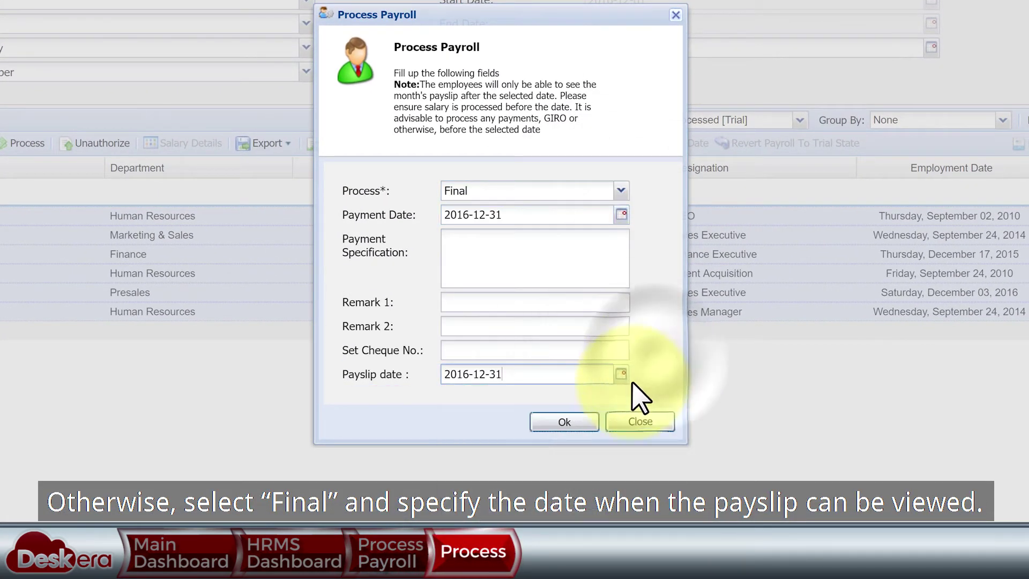
{"action": "left_click", "coordinate": [583, 423]}
{"action": "left_click", "coordinate": [463, 252]}
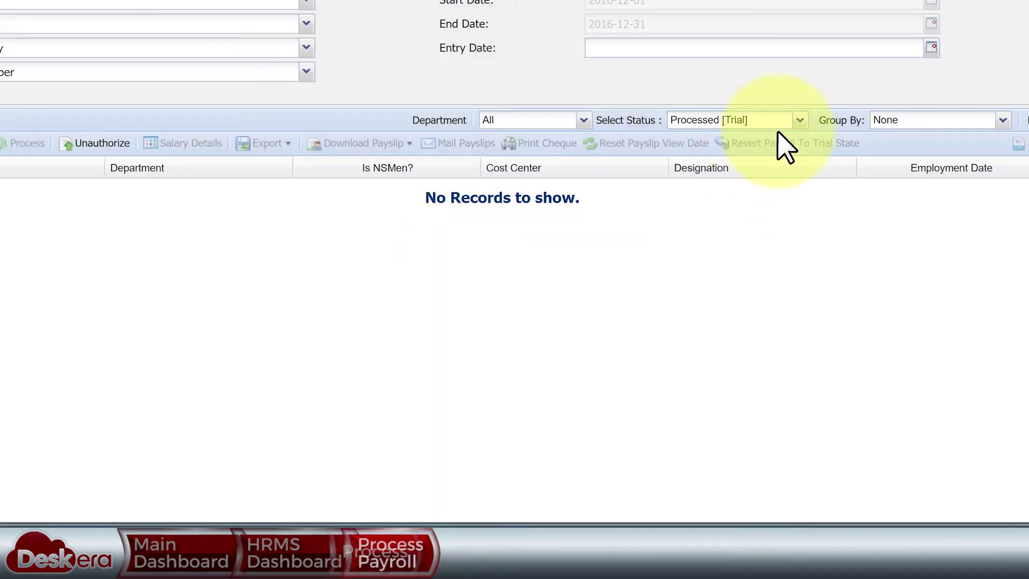
- Filter Processed [Final] records and mail one employee's payslip
{"action": "left_click", "coordinate": [798, 146]}
{"action": "left_click", "coordinate": [710, 177]}
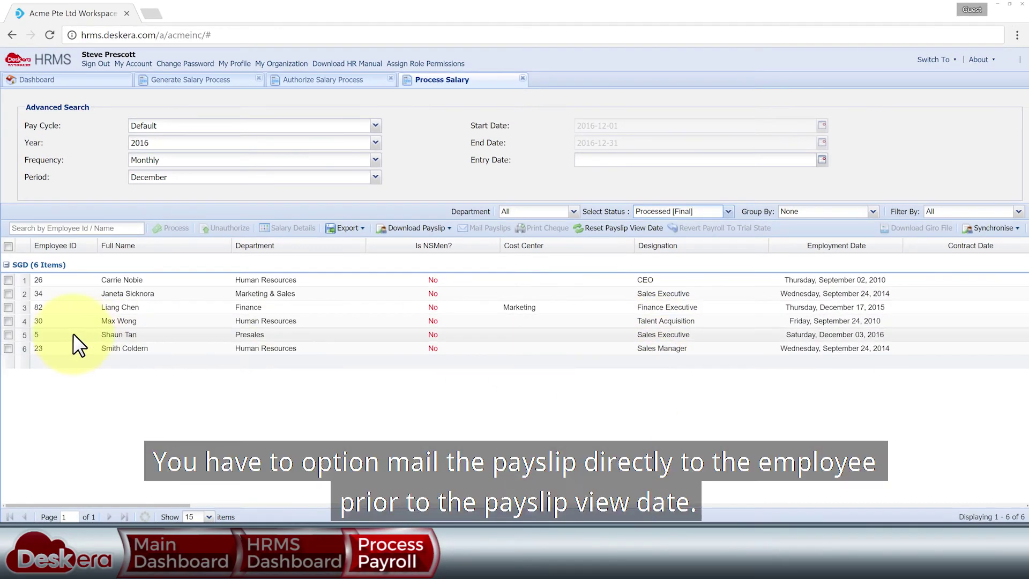
{"action": "left_click", "coordinate": [73, 335]}
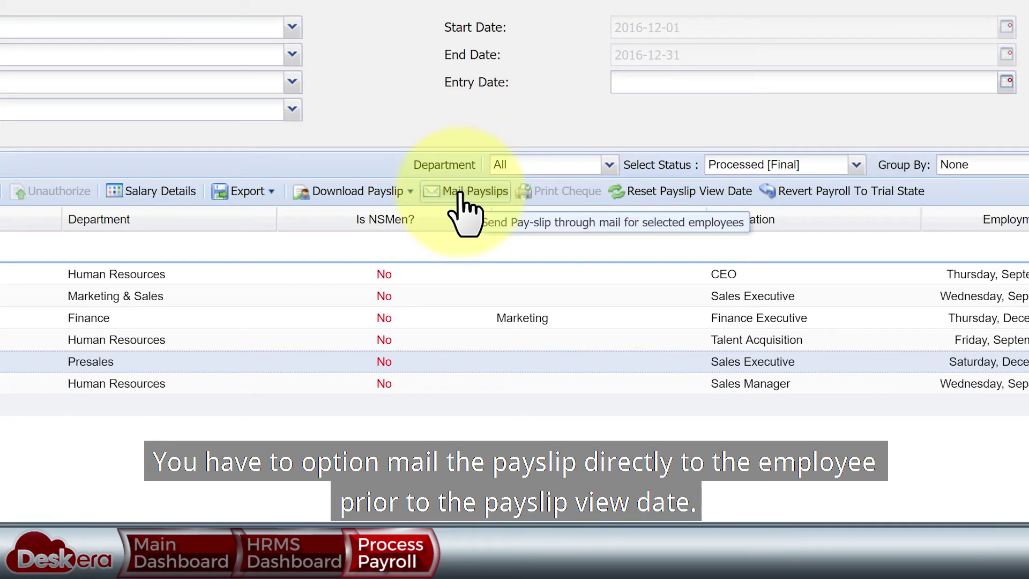
{"action": "left_click", "coordinate": [460, 192]}
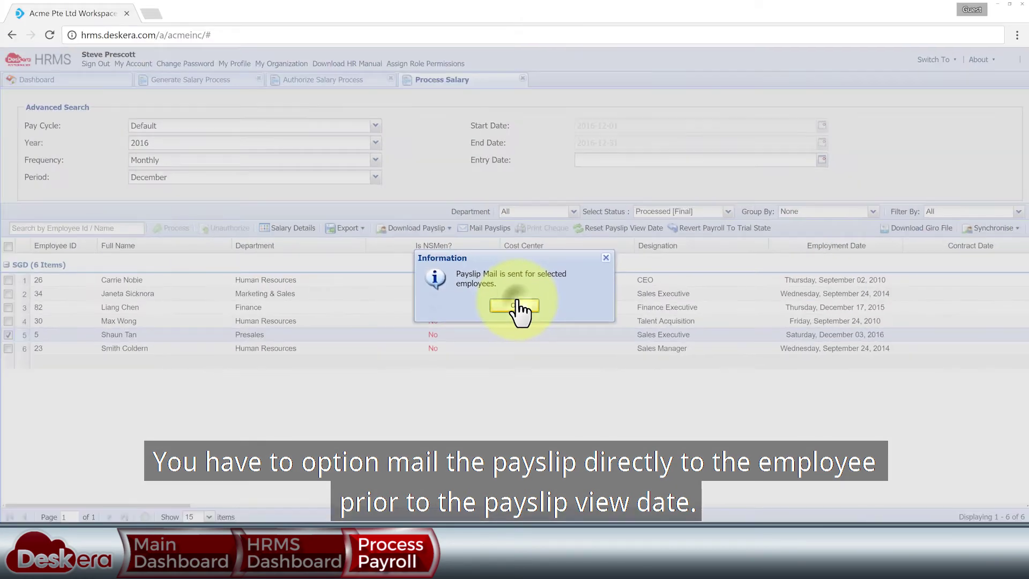
{"action": "left_click", "coordinate": [516, 306]}
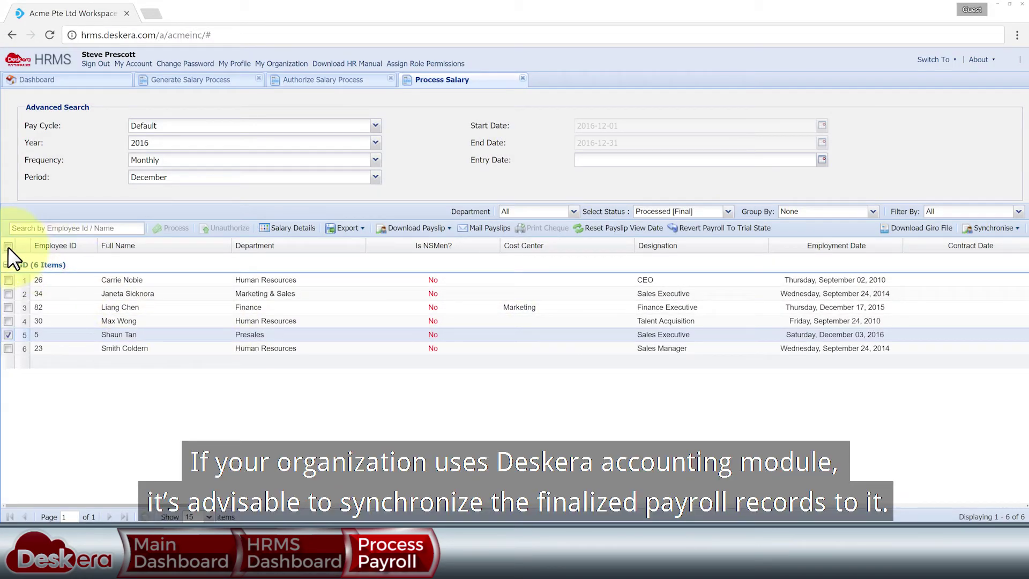
- Sync all payroll records to accounting and return to the dashboard
{"action": "left_click", "coordinate": [8, 247]}
{"action": "left_click", "coordinate": [995, 229]}
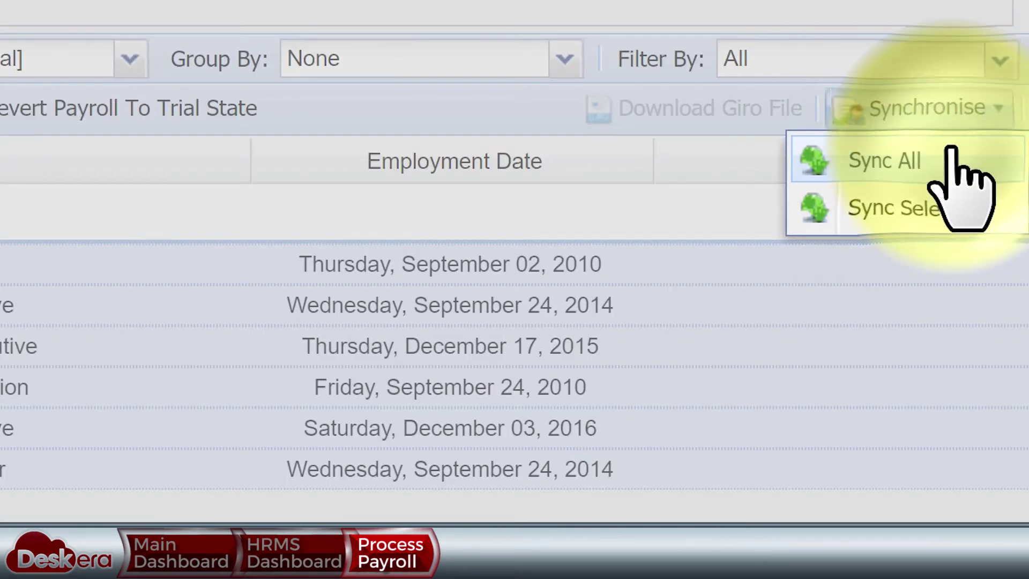
{"action": "left_click", "coordinate": [991, 245]}
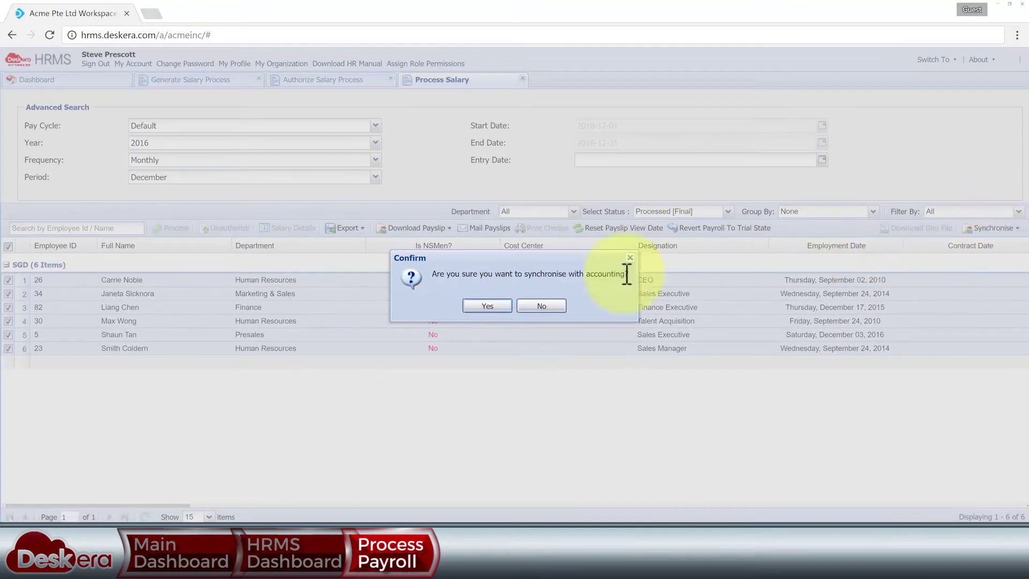
{"action": "left_click", "coordinate": [542, 305]}
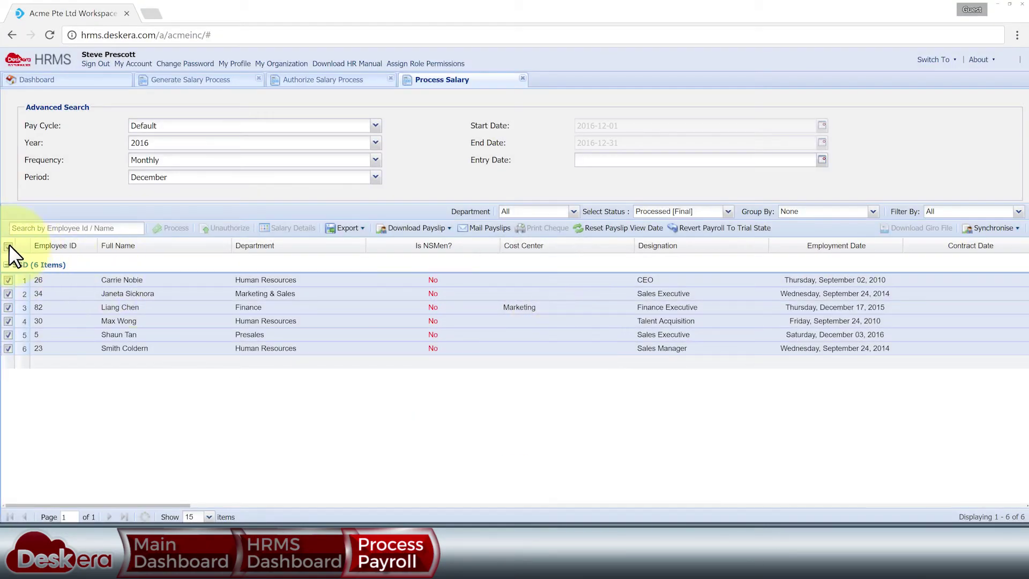
{"action": "left_click", "coordinate": [34, 80]}
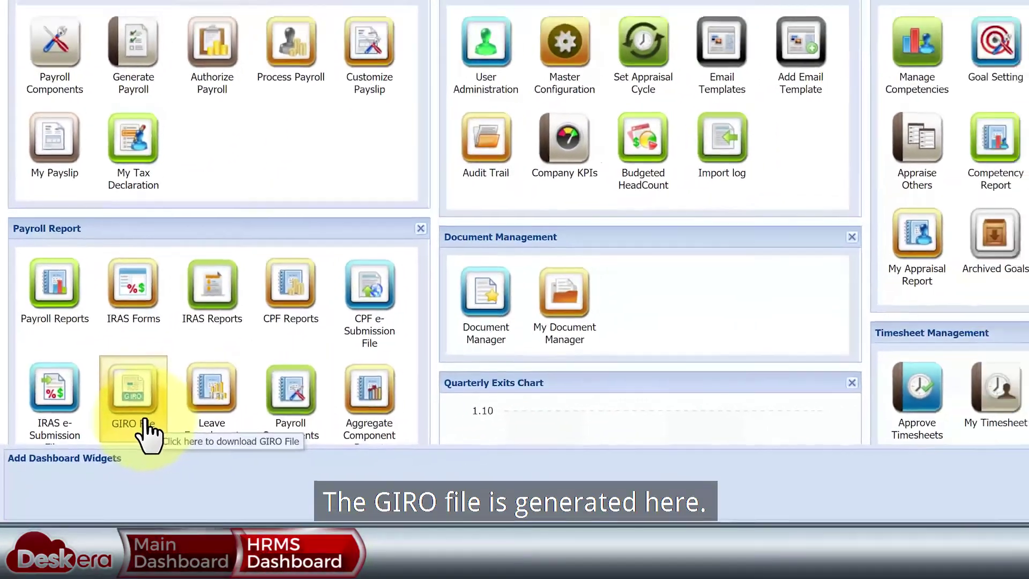
- Set the GIRO generator to 2016-12-01 through 2016-12-31 with Pending status
{"action": "left_click", "coordinate": [107, 428]}
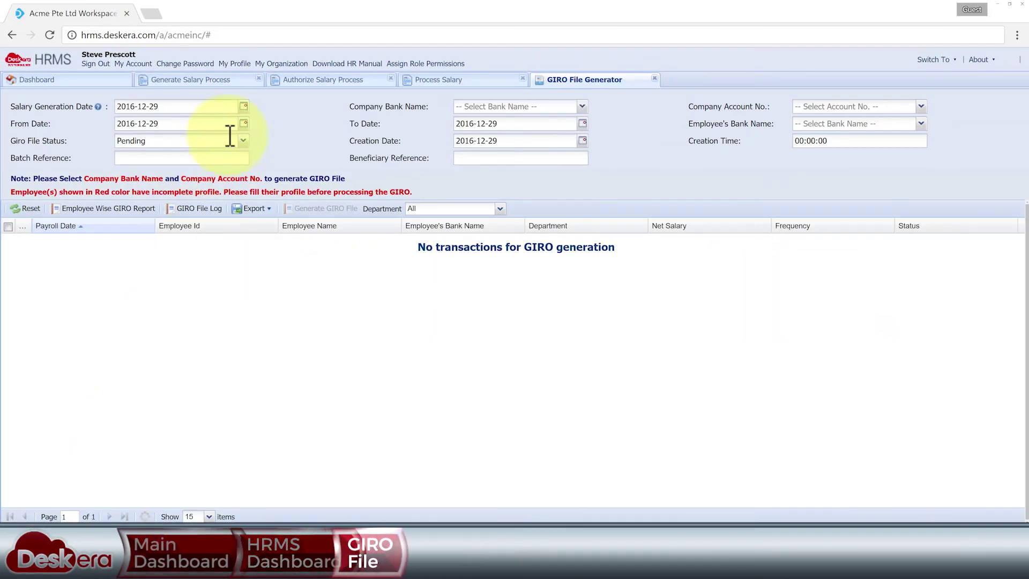
{"action": "left_click", "coordinate": [243, 124]}
{"action": "left_click", "coordinate": [195, 177]}
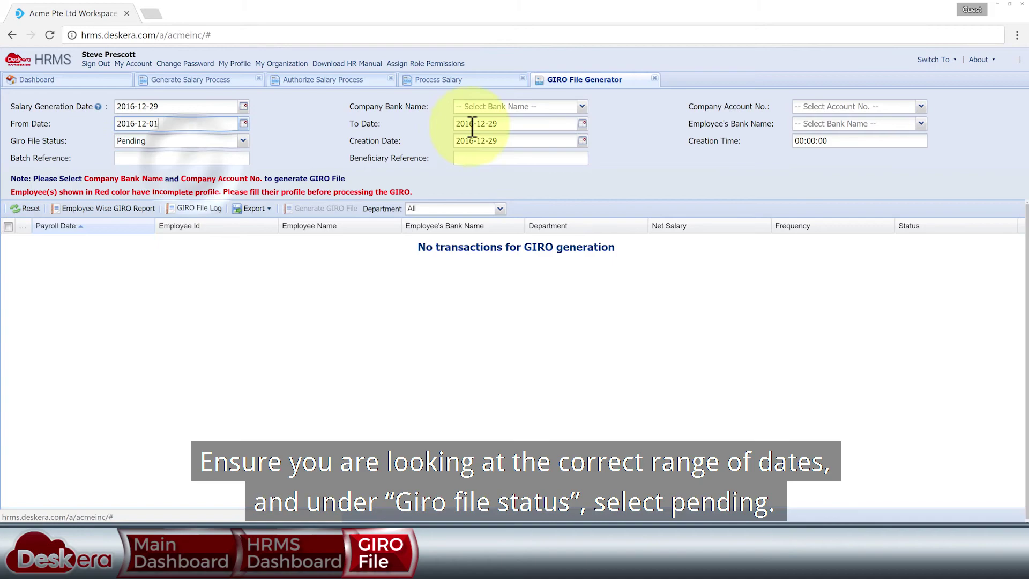
{"action": "left_click", "coordinate": [583, 123]}
{"action": "left_click", "coordinate": [560, 220]}
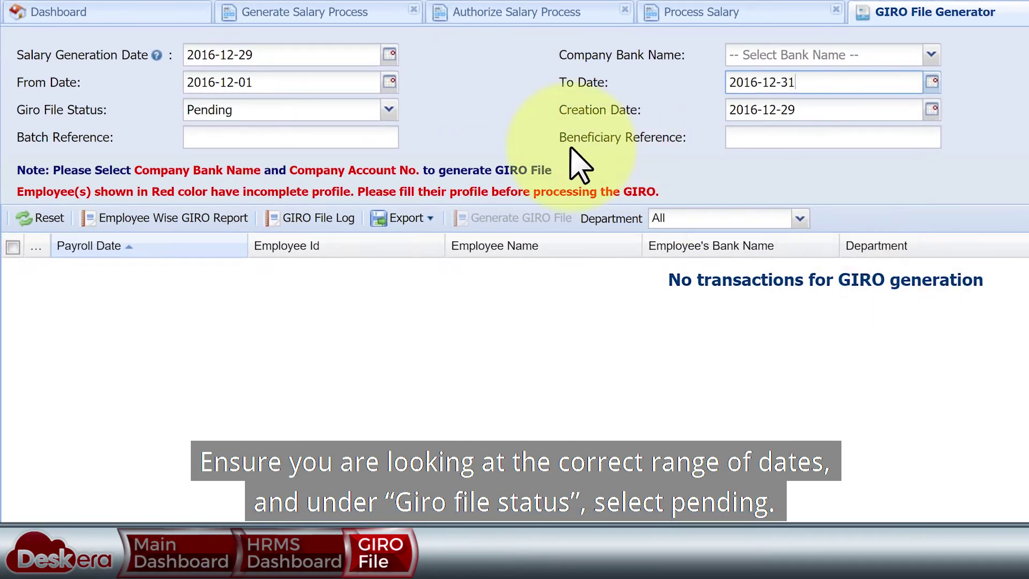
{"action": "left_click", "coordinate": [383, 107]}
{"action": "left_click", "coordinate": [264, 152]}
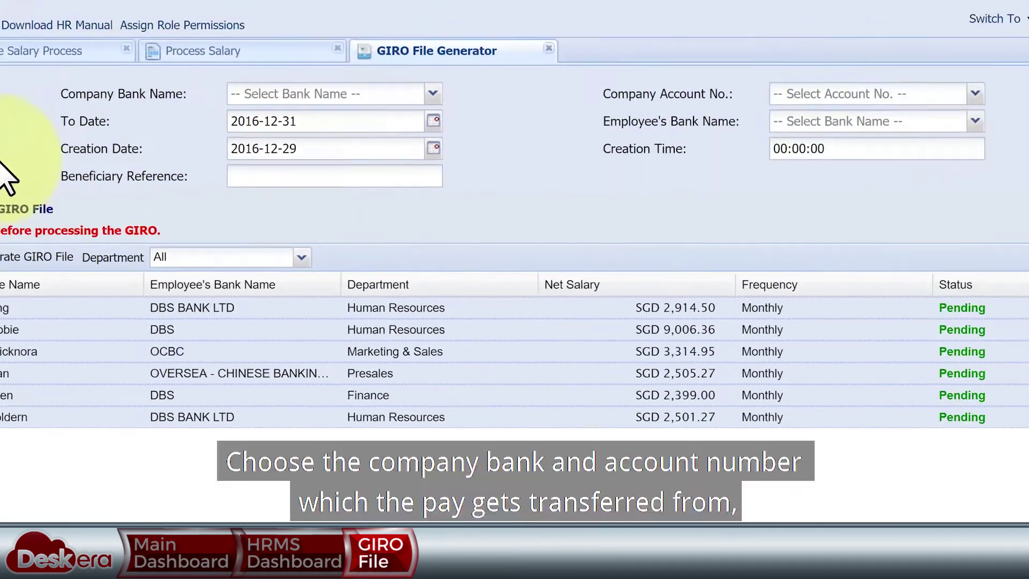
- Choose the Oversea-Chinese bank and company account, with beneficiary reference 45
{"action": "left_click", "coordinate": [432, 94]}
{"action": "left_click", "coordinate": [366, 121]}
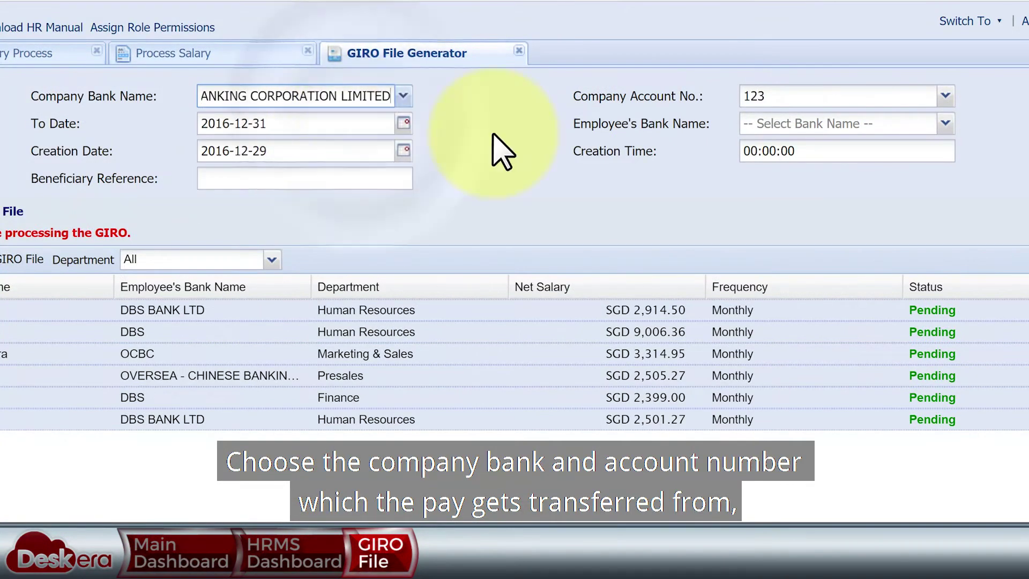
{"action": "left_click", "coordinate": [945, 96]}
{"action": "left_click", "coordinate": [921, 140]}
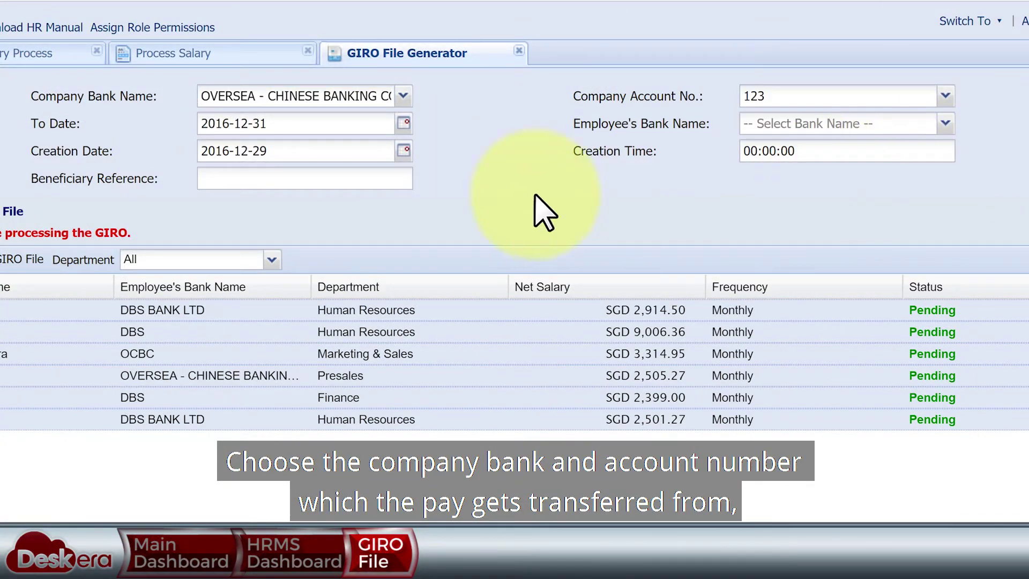
{"action": "left_click", "coordinate": [339, 178]}
{"action": "type", "text": "456789"}
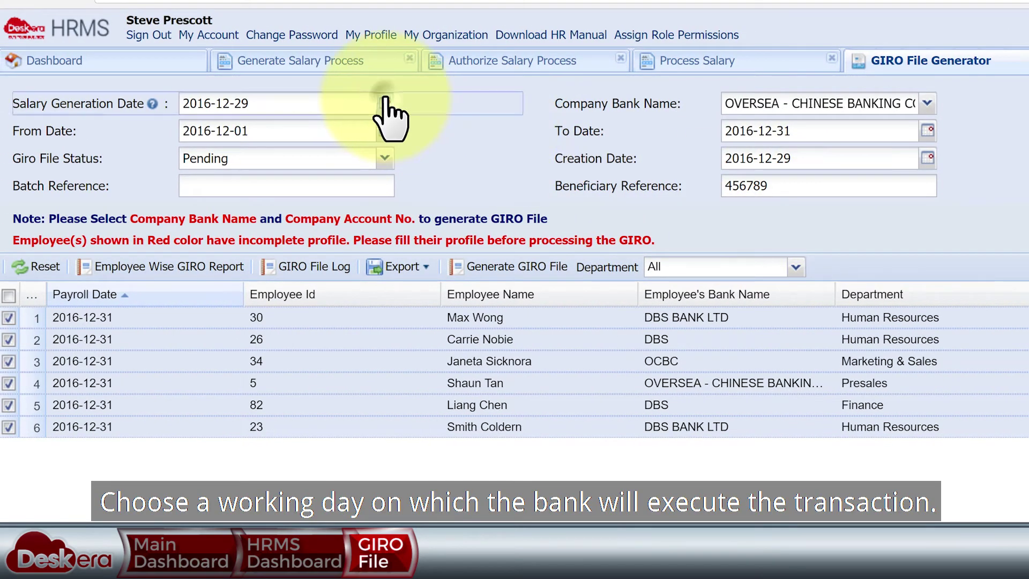
- Set salary date 2016-12-30, generate the GIRO file and view it in Notepad
{"action": "left_click", "coordinate": [384, 102]}
{"action": "left_click", "coordinate": [326, 249]}
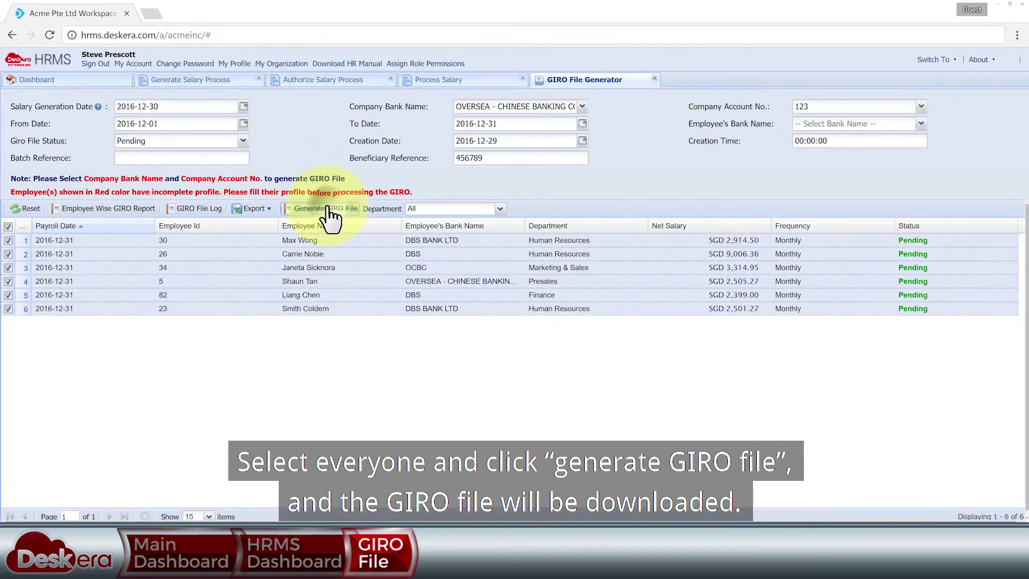
{"action": "left_click", "coordinate": [517, 266]}
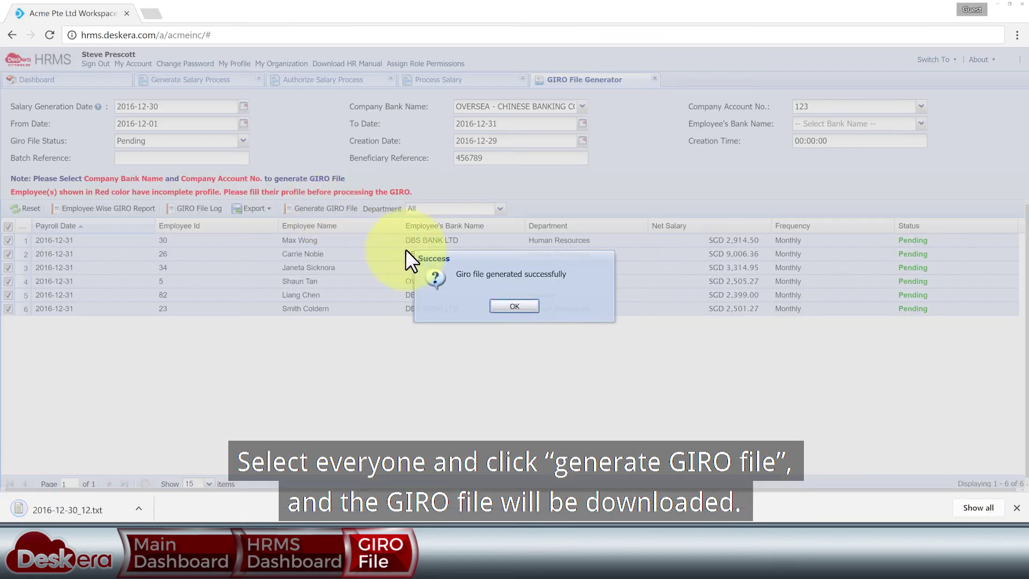
{"action": "left_click", "coordinate": [519, 305]}
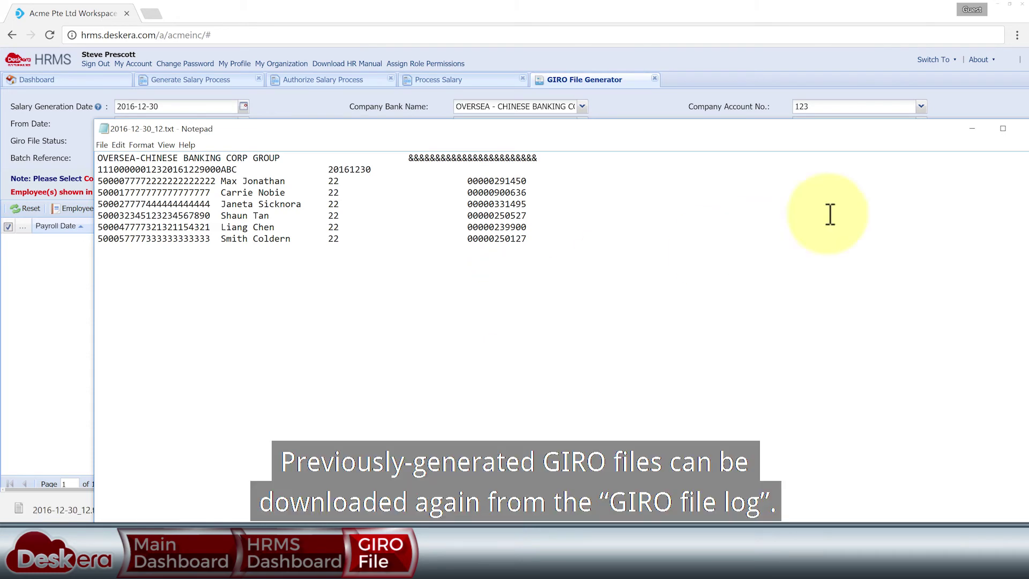
{"action": "left_click_drag", "start_coordinate": [916, 129], "coordinate": [859, 104]}
- Show the GIRO File Log from 2016-10-01 to 2016-12-31
{"action": "left_click", "coordinate": [977, 104]}
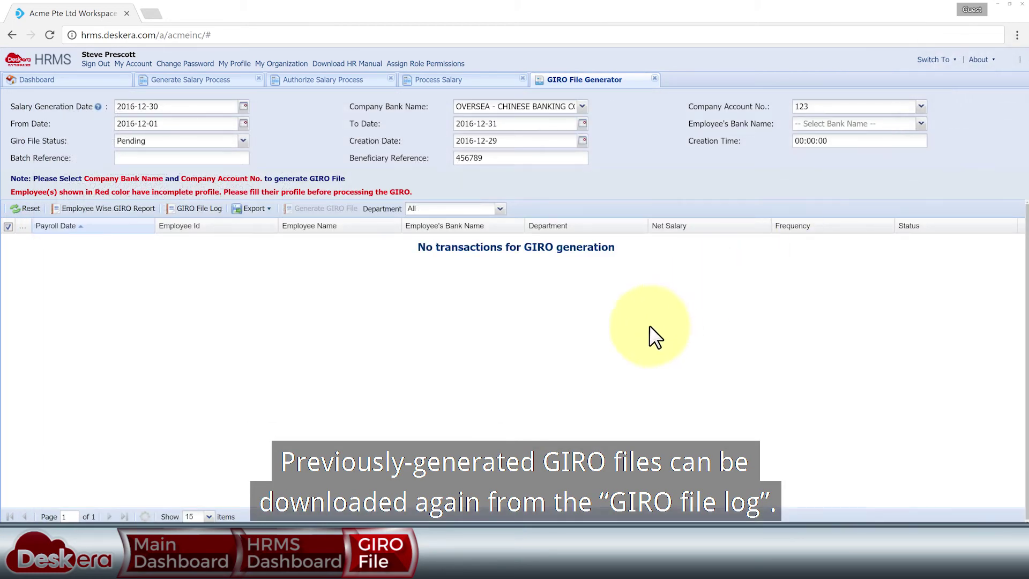
{"action": "left_click", "coordinate": [208, 209]}
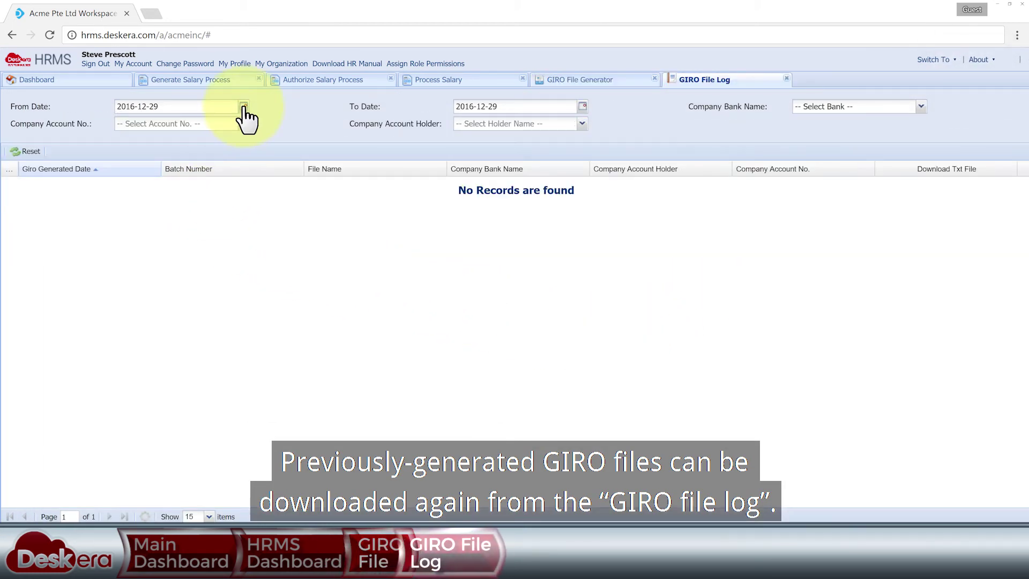
{"action": "left_click", "coordinate": [244, 106]}
{"action": "left_click", "coordinate": [122, 123]}
{"action": "left_click", "coordinate": [224, 148]}
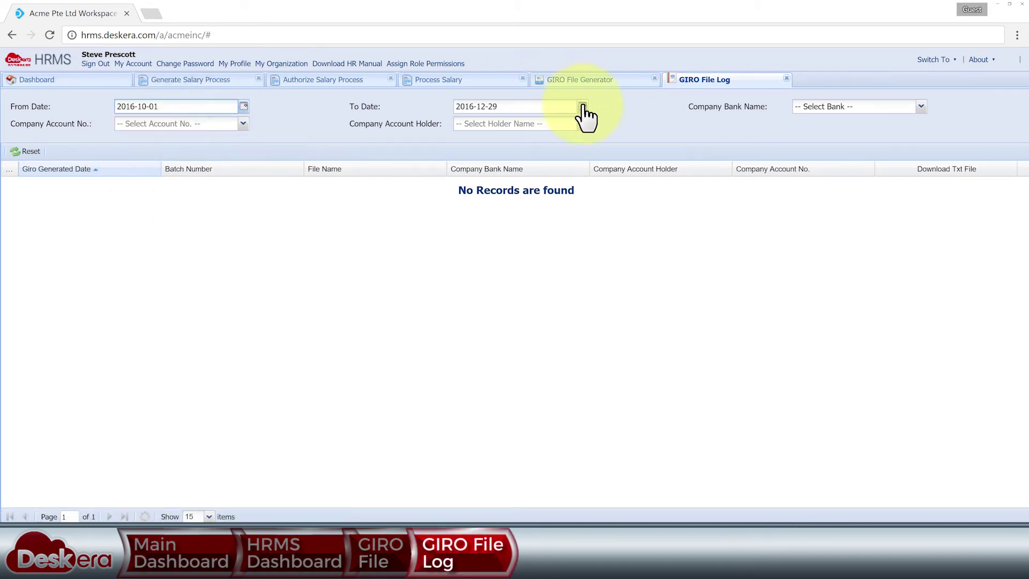
{"action": "left_click", "coordinate": [582, 106]}
{"action": "left_click", "coordinate": [562, 197]}
- Re-download and view the 2016-12-27_2 GIRO file, then return to the dashboard
{"action": "left_click", "coordinate": [914, 201]}
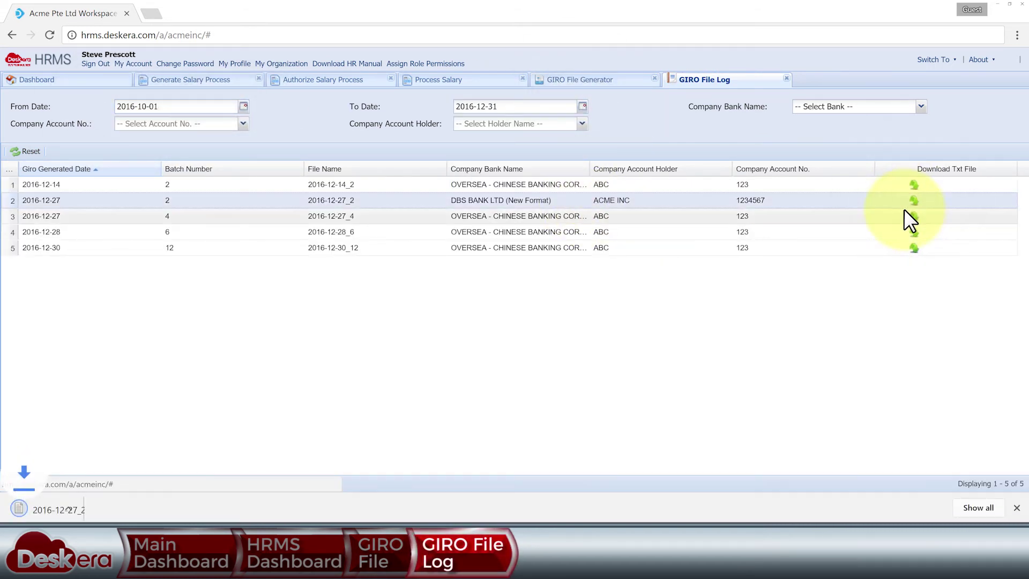
{"action": "left_click", "coordinate": [120, 500]}
{"action": "left_click", "coordinate": [981, 107]}
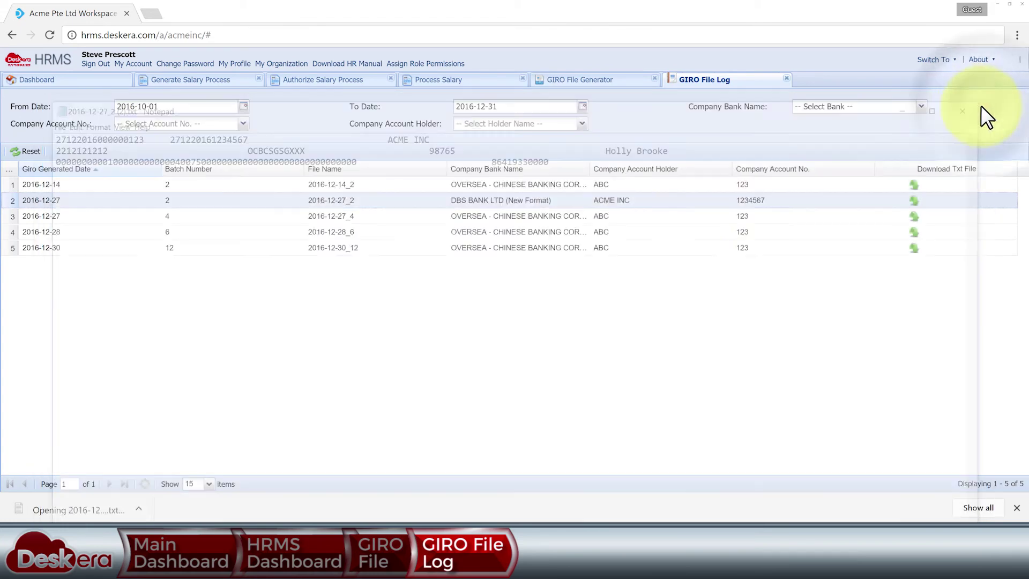
{"action": "left_click", "coordinate": [98, 81]}
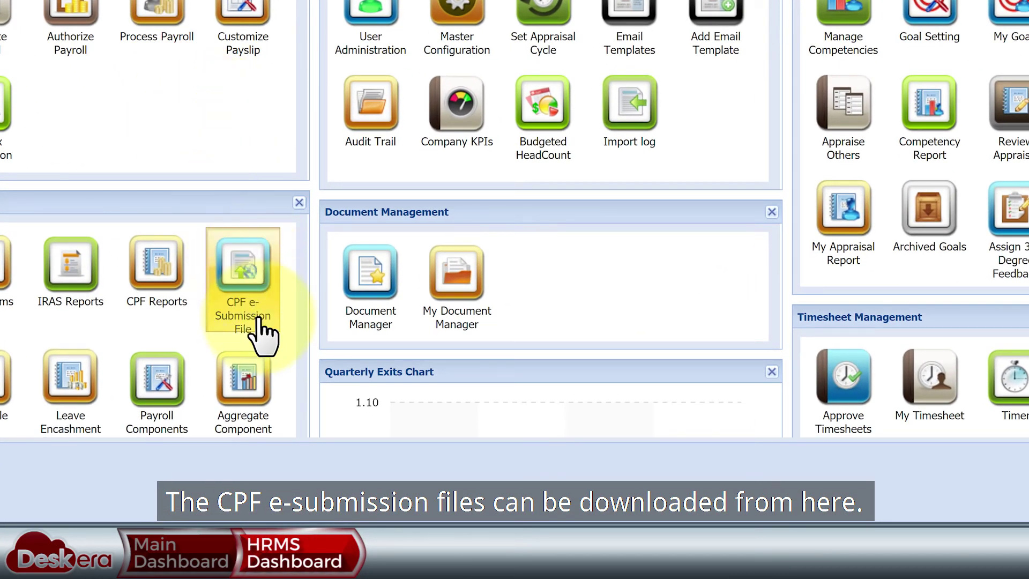
- Download and view the Final status December CPF e-Submission file
{"action": "left_click", "coordinate": [260, 322]}
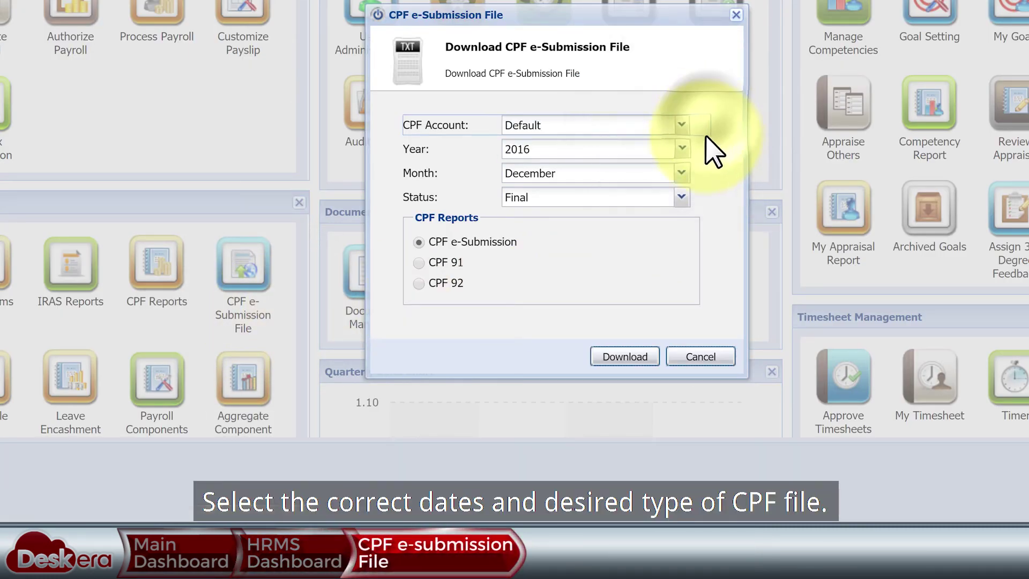
{"action": "left_click", "coordinate": [681, 197]}
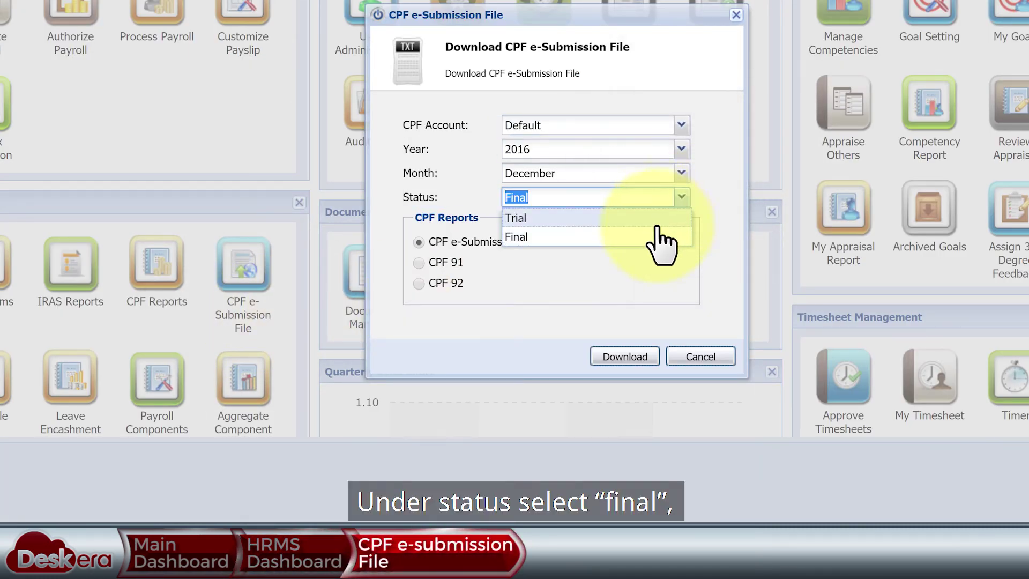
{"action": "left_click", "coordinate": [505, 237]}
{"action": "left_click", "coordinate": [418, 244]}
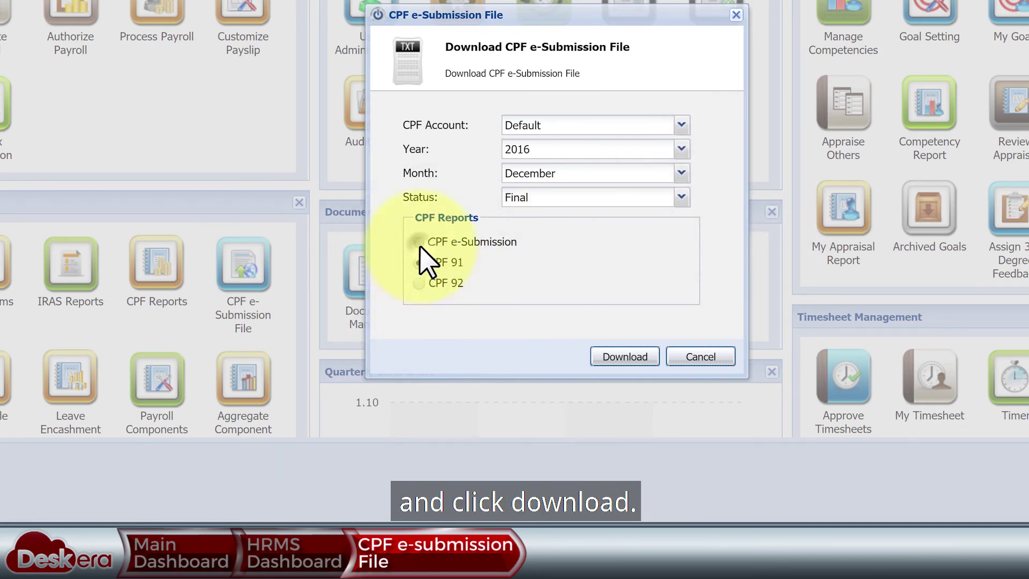
{"action": "left_click", "coordinate": [632, 353]}
{"action": "left_click", "coordinate": [88, 479]}
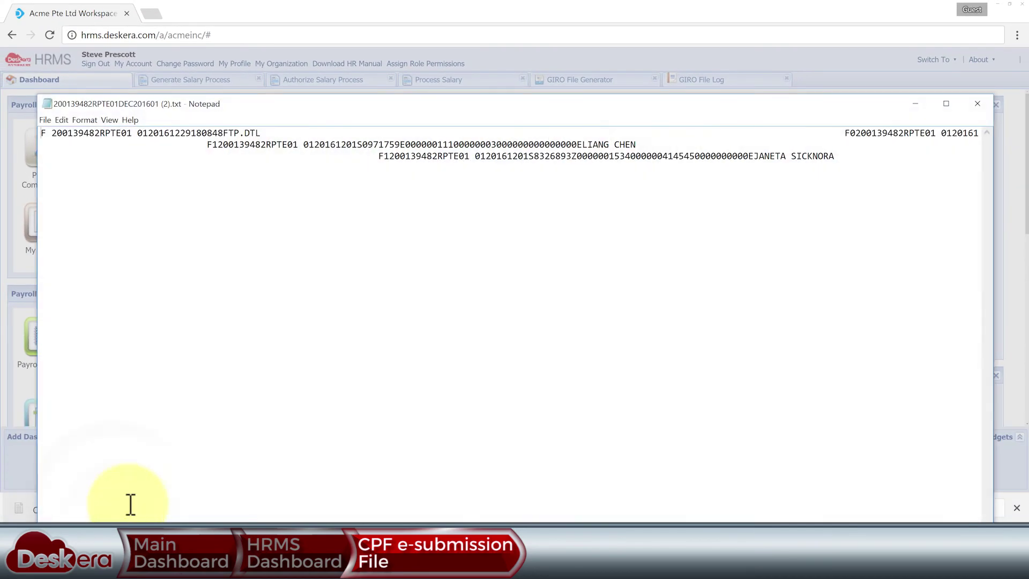
{"action": "left_click", "coordinate": [978, 105]}
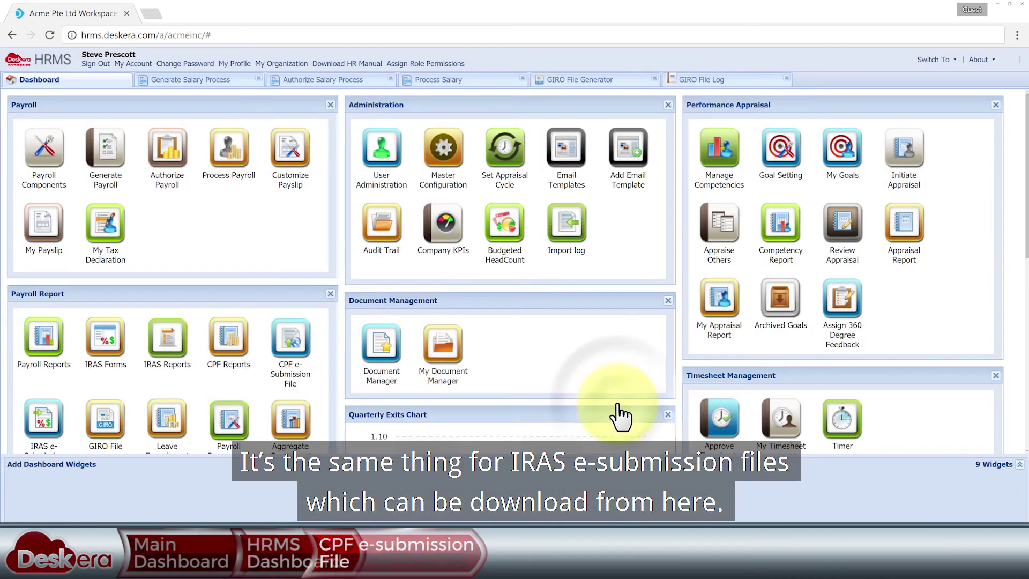
- Download and open the 2016 IRAS IR8S and IR8A e-Submission files
{"action": "scroll", "coordinate": [615, 413], "scroll_direction": "down", "scroll_amount": 1}
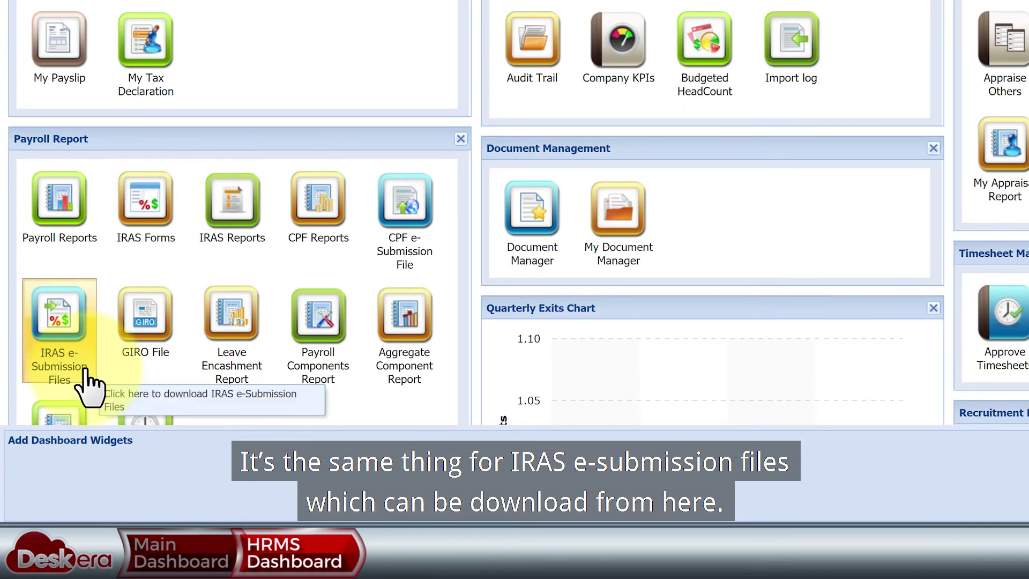
{"action": "left_click", "coordinate": [87, 382]}
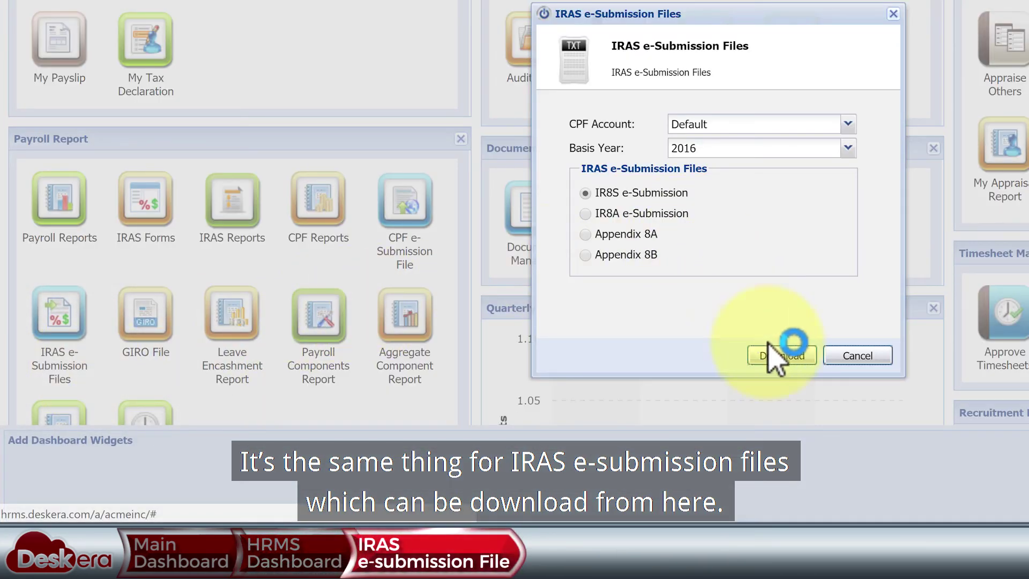
{"action": "left_click", "coordinate": [782, 355]}
{"action": "left_click", "coordinate": [126, 505]}
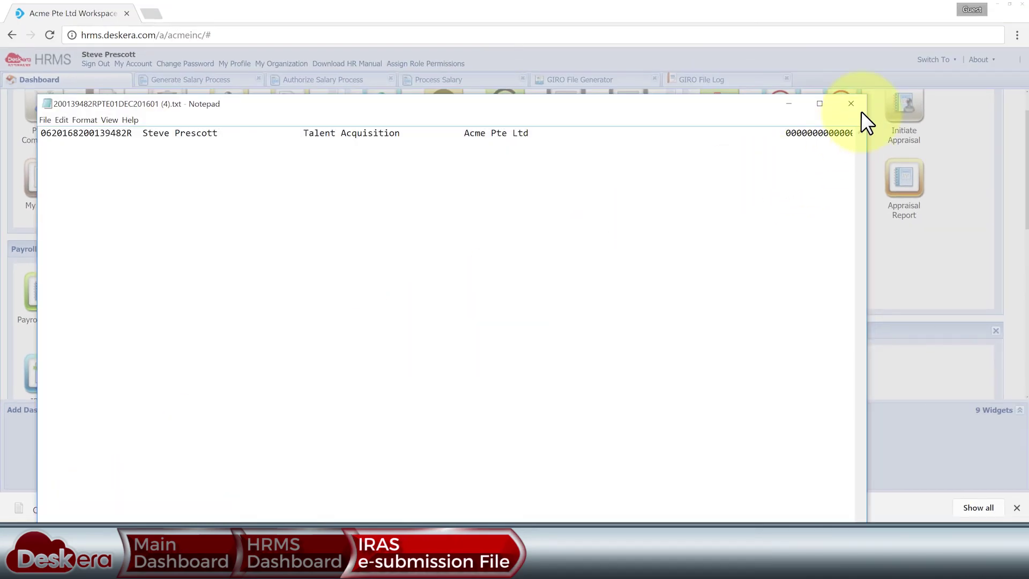
{"action": "left_click", "coordinate": [859, 110]}
{"action": "left_click", "coordinate": [557, 405]}
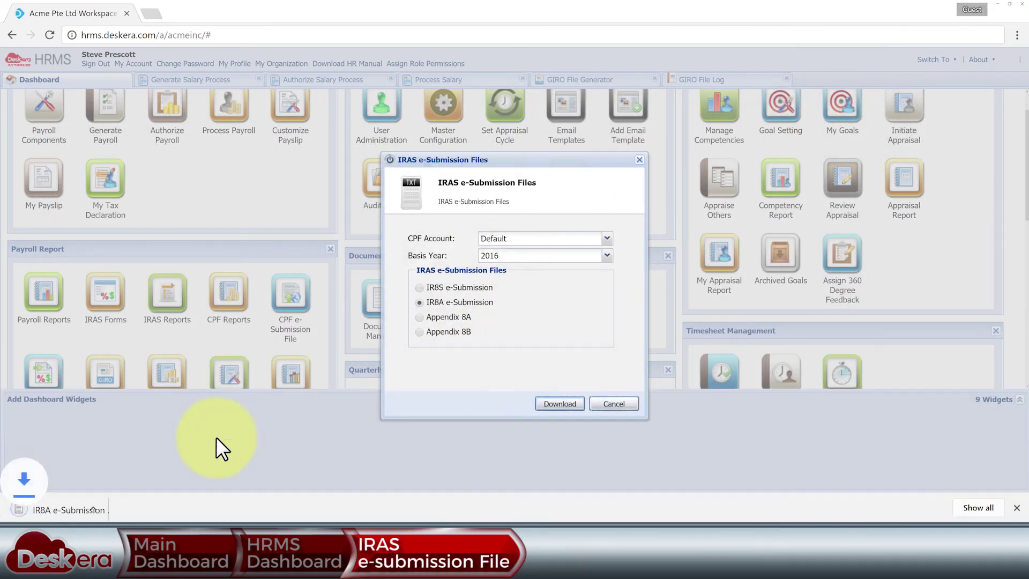
{"action": "left_click", "coordinate": [102, 507]}
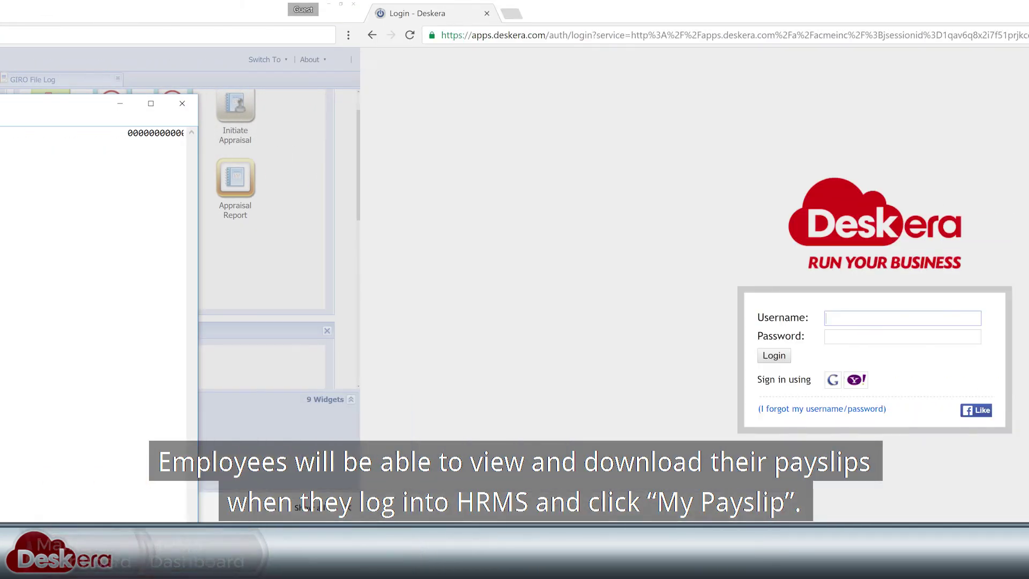
- Sign in with the employee's account and open HRMS
{"action": "left_click", "coordinate": [419, 356]}
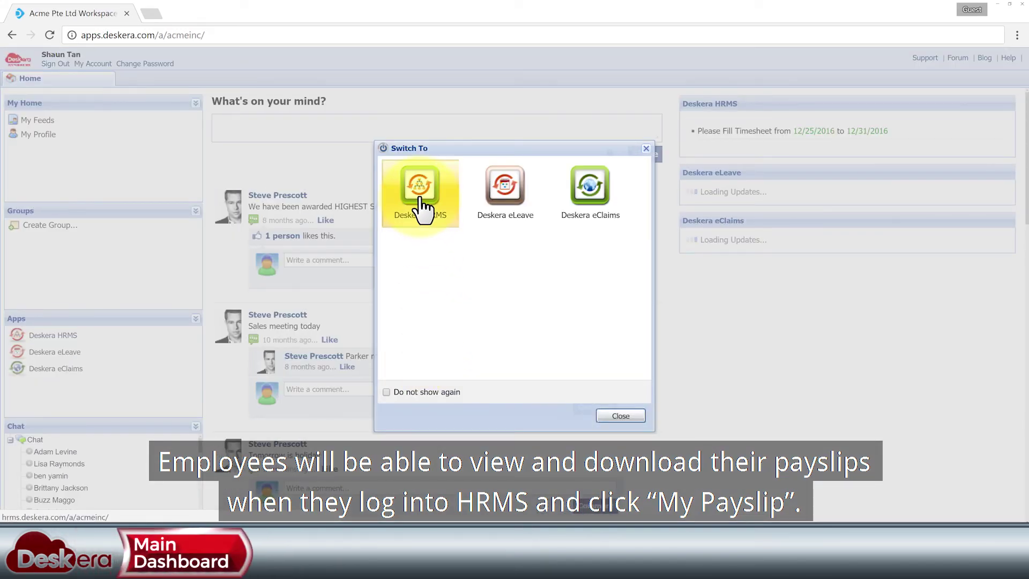
{"action": "left_click", "coordinate": [422, 209]}
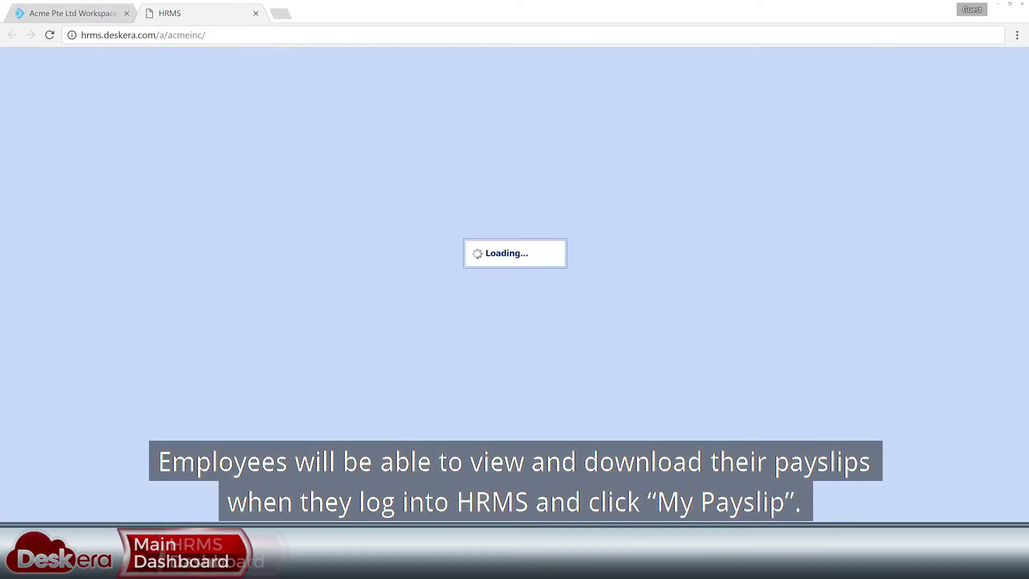
- View the December salary details, then download and open PaySlip (7).pdf showing 2,505.27 net pay
{"action": "left_click", "coordinate": [394, 277]}
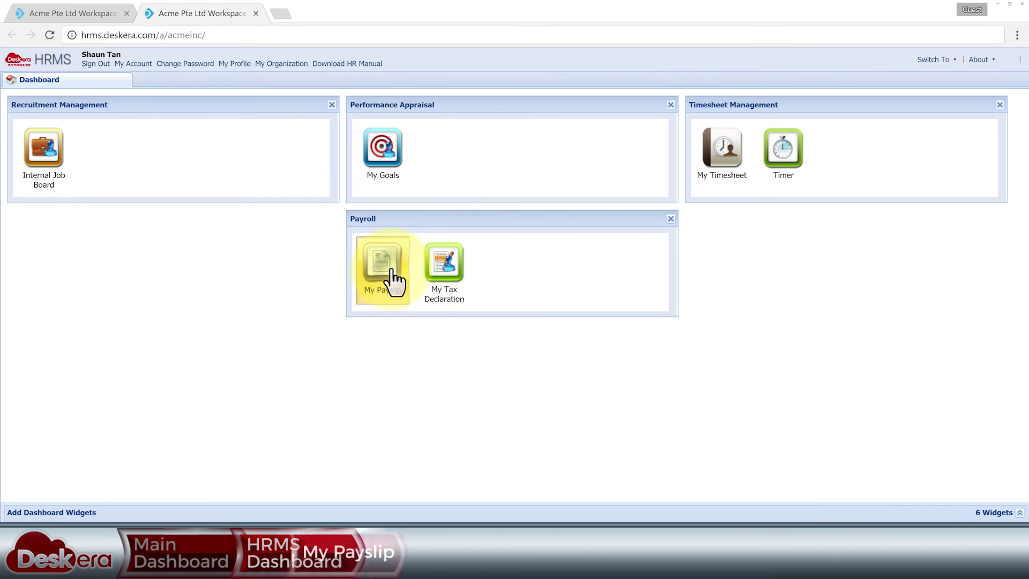
{"action": "left_click", "coordinate": [140, 129]}
{"action": "left_click", "coordinate": [224, 97]}
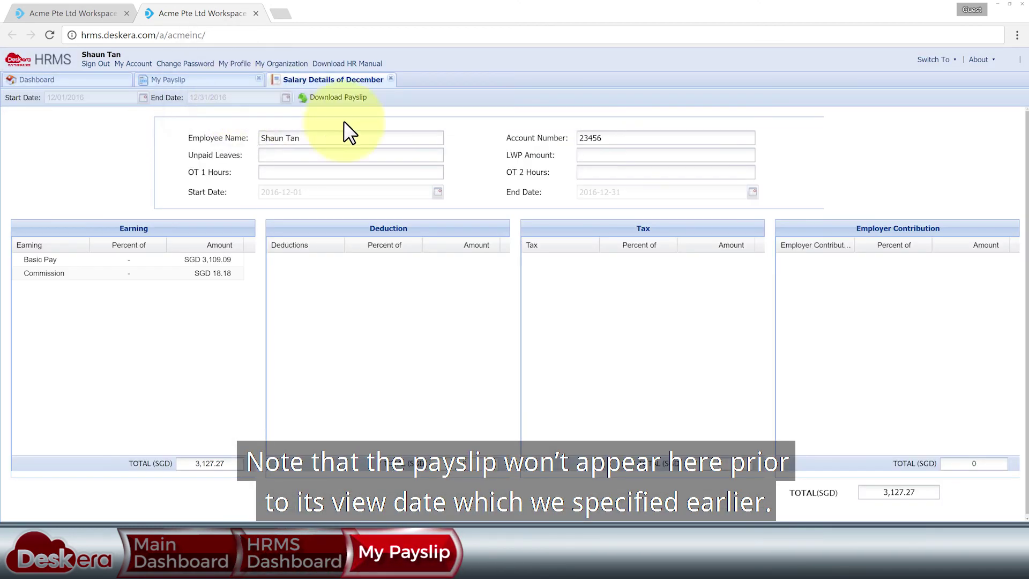
{"action": "left_click", "coordinate": [390, 78]}
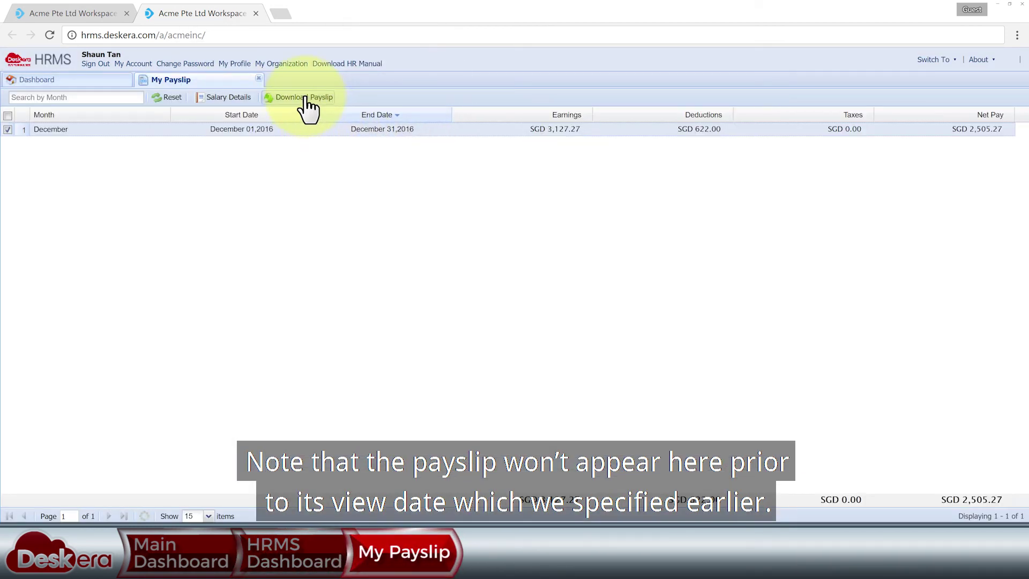
{"action": "left_click", "coordinate": [306, 97]}
{"action": "left_click", "coordinate": [115, 505]}
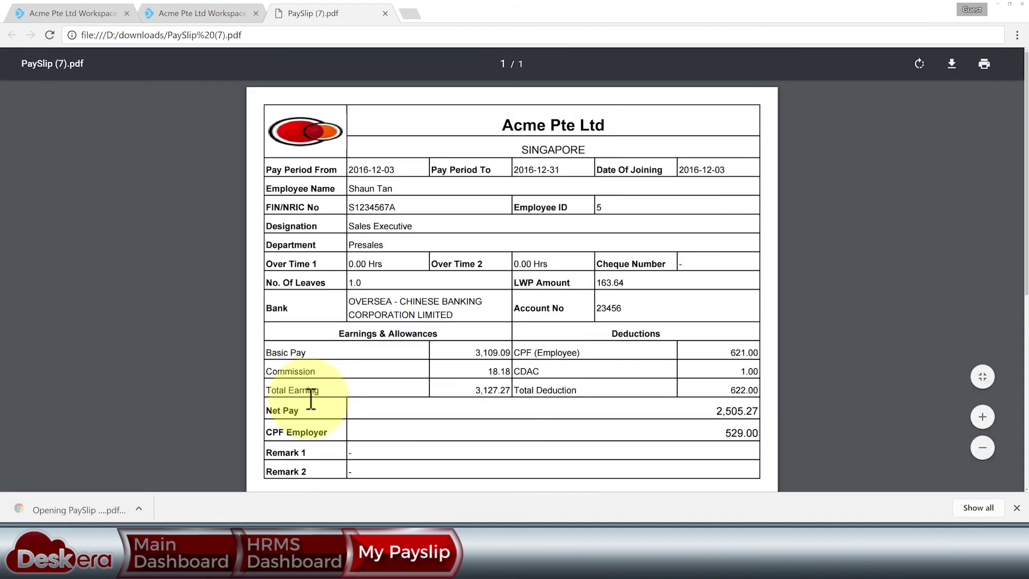
{"action": "scroll", "coordinate": [455, 339], "scroll_direction": "down", "scroll_amount": 3}
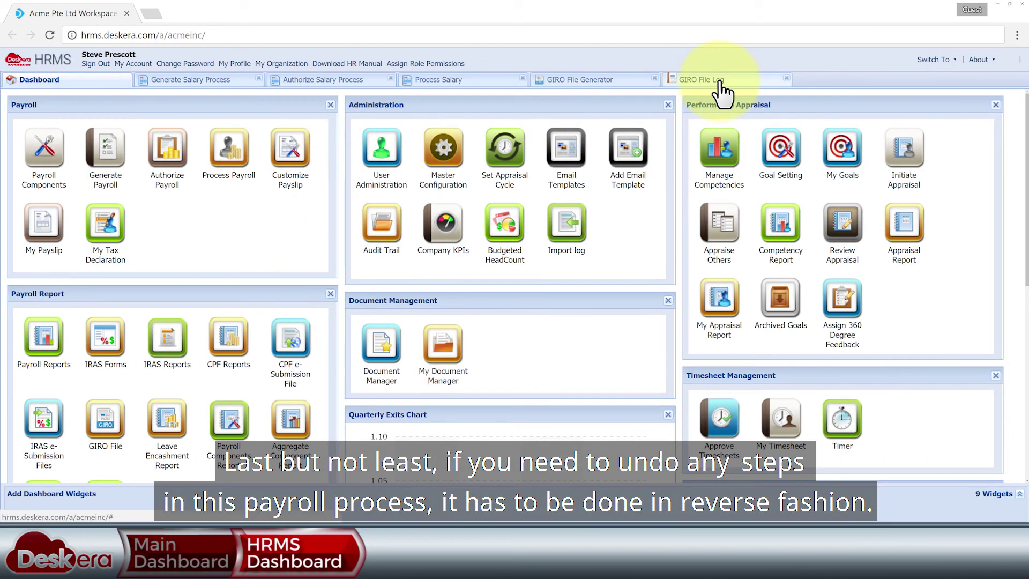
- Review the open payroll screens, then close the GIRO file generator and log
{"action": "left_click", "coordinate": [722, 81]}
{"action": "left_click", "coordinate": [580, 79]}
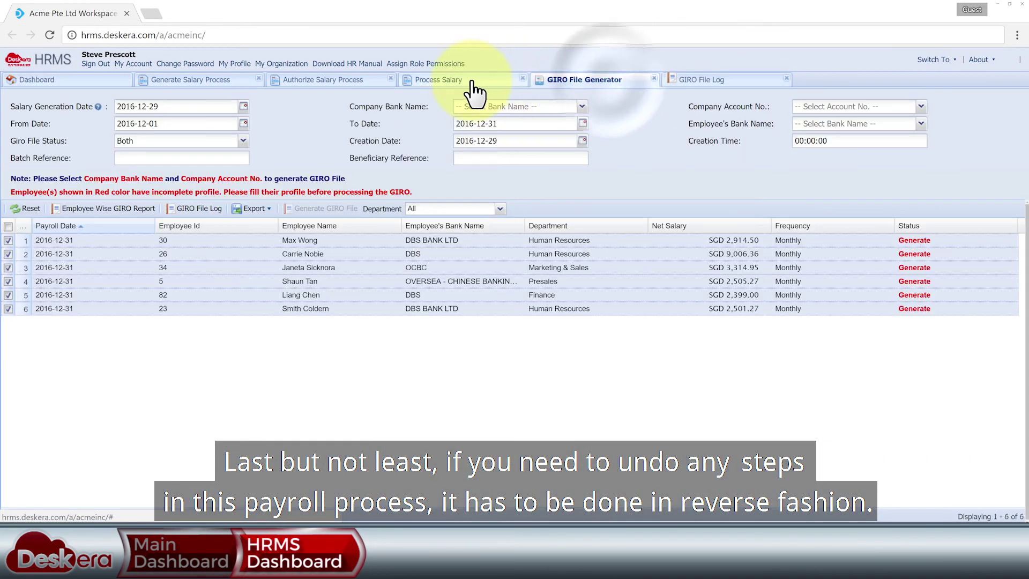
{"action": "left_click", "coordinate": [438, 79]}
{"action": "left_click", "coordinate": [329, 79]}
{"action": "left_click", "coordinate": [231, 85]}
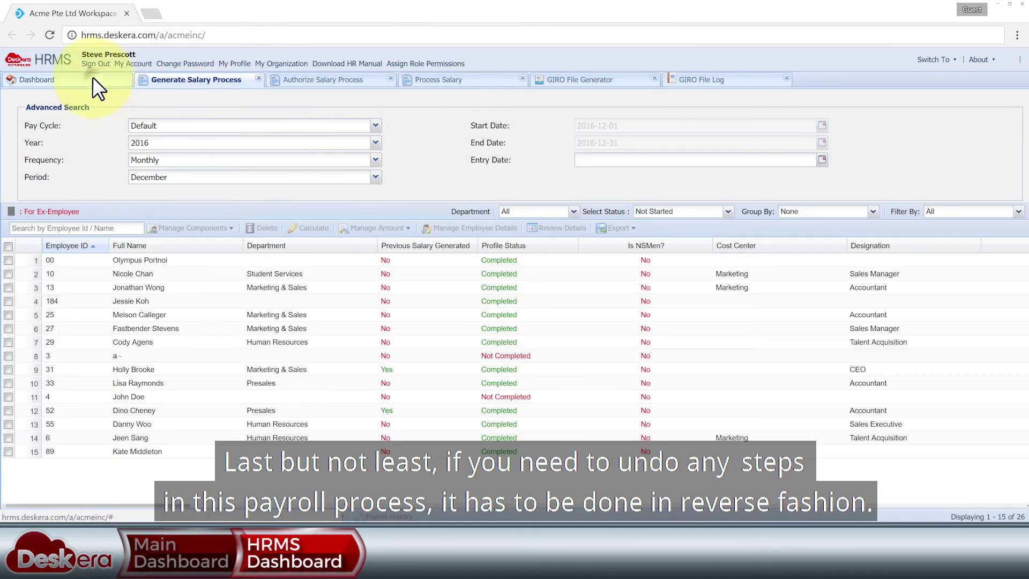
{"action": "left_click", "coordinate": [92, 77]}
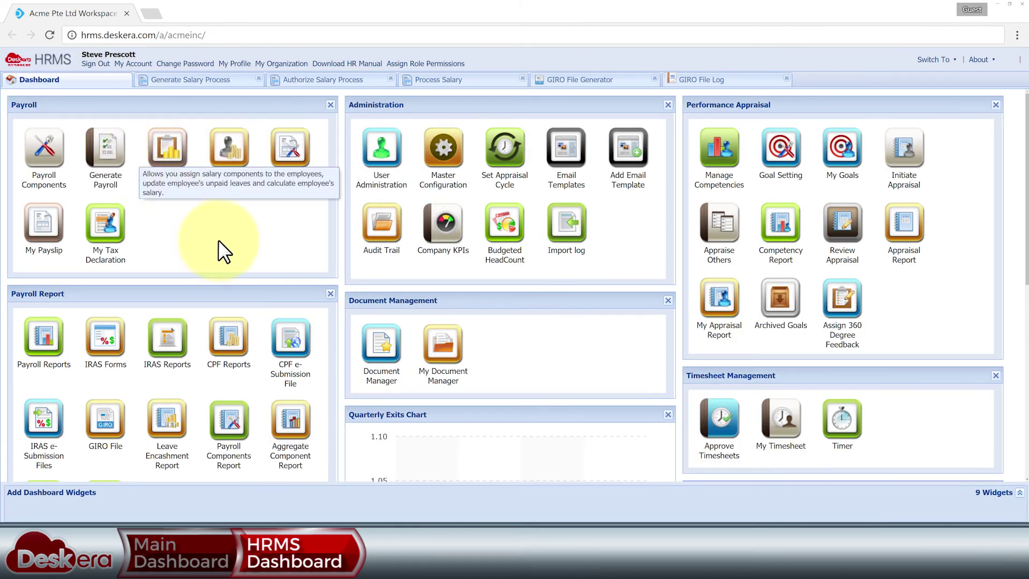
{"action": "left_click", "coordinate": [719, 79]}
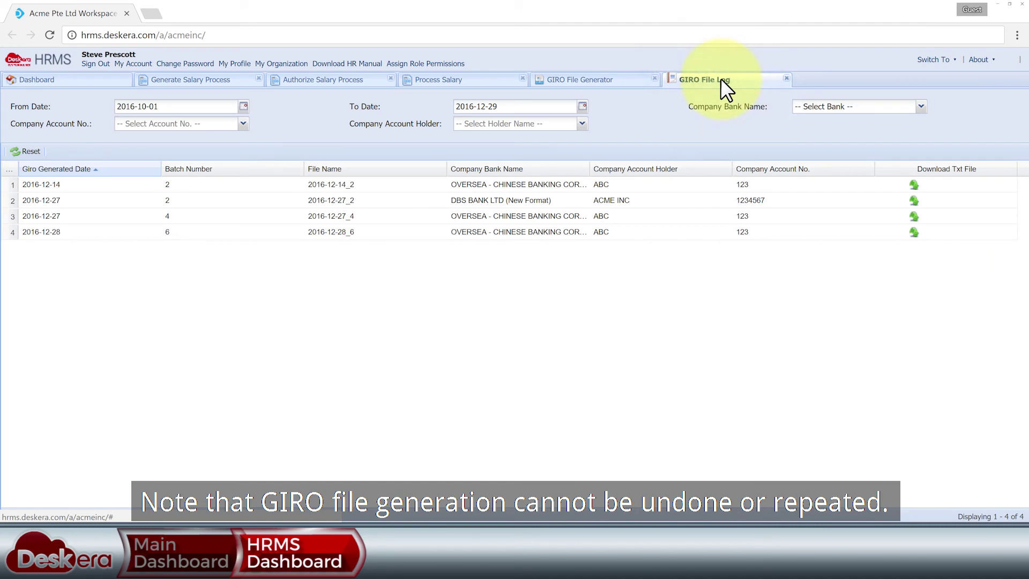
{"action": "left_click", "coordinate": [598, 80]}
{"action": "left_click", "coordinate": [654, 78]}
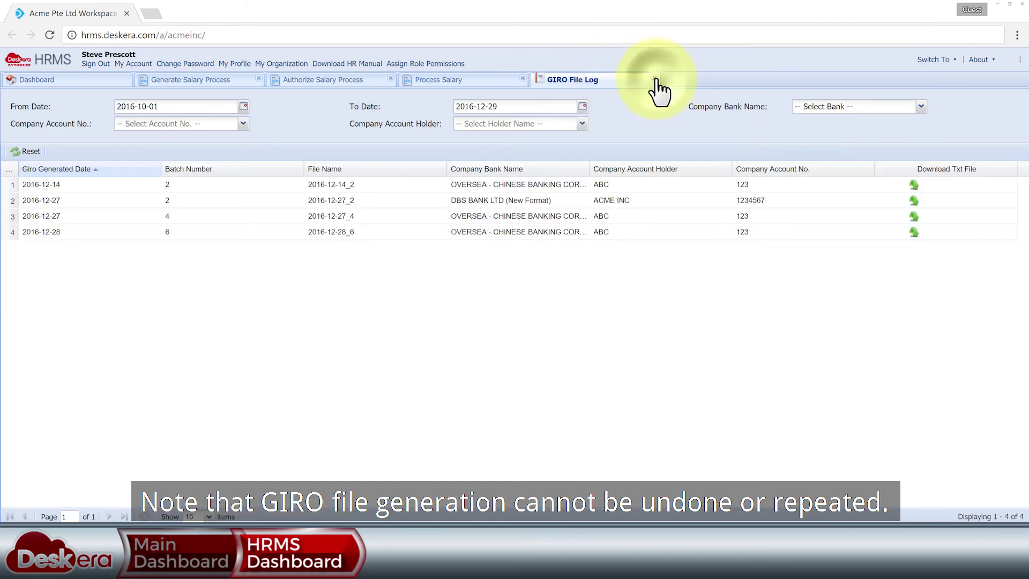
{"action": "left_click", "coordinate": [654, 79]}
- Revert the employee's Processed [Final] December payroll to trial state
{"action": "left_click", "coordinate": [241, 175]}
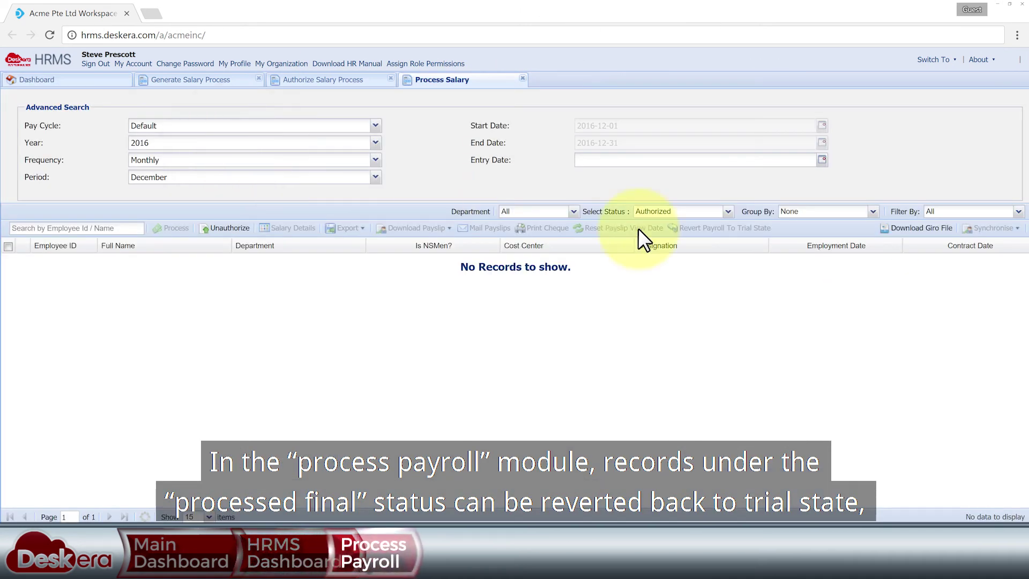
{"action": "left_click", "coordinate": [728, 213]}
{"action": "left_click", "coordinate": [696, 251]}
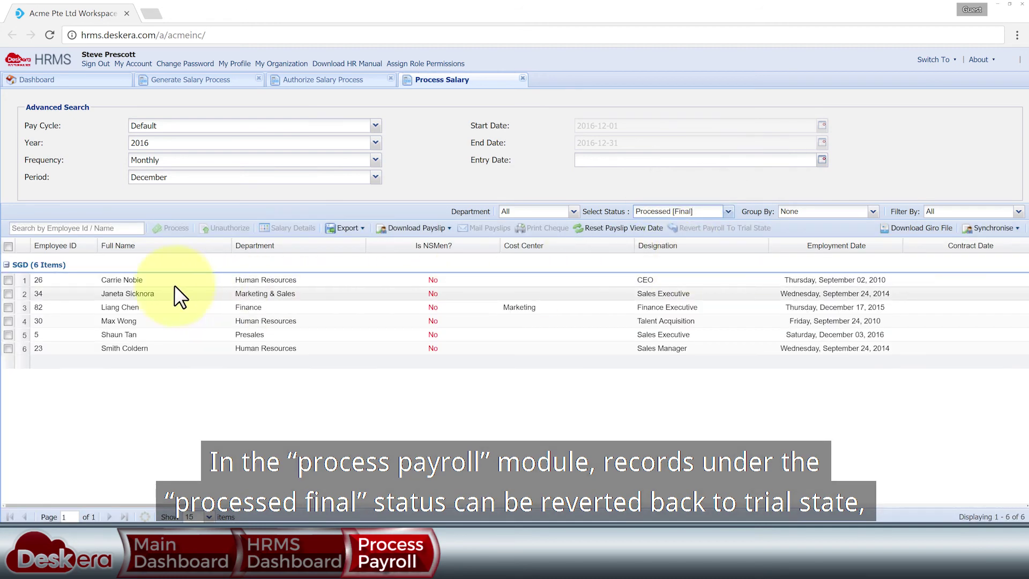
{"action": "left_click", "coordinate": [8, 335]}
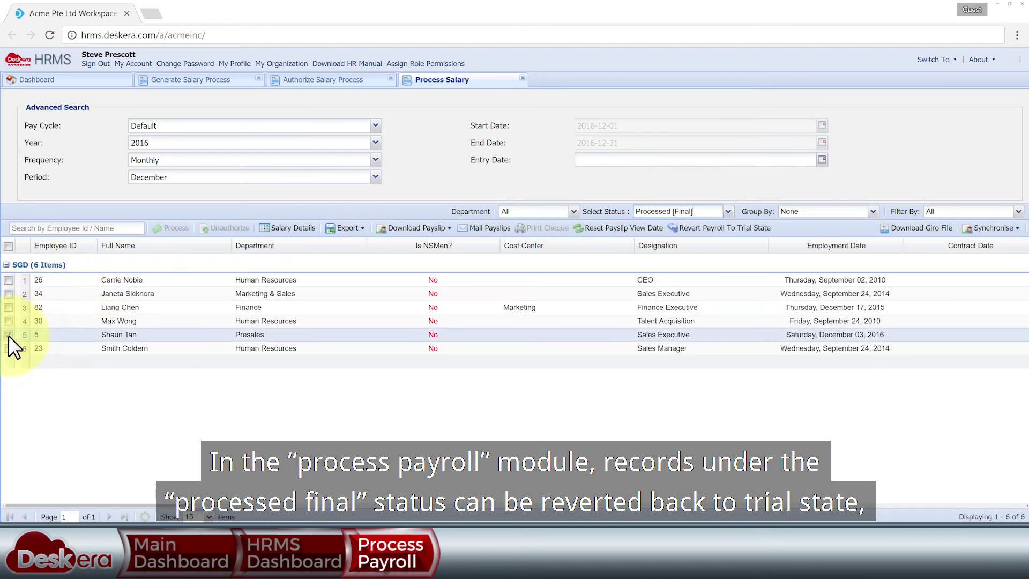
{"action": "left_click", "coordinate": [721, 229]}
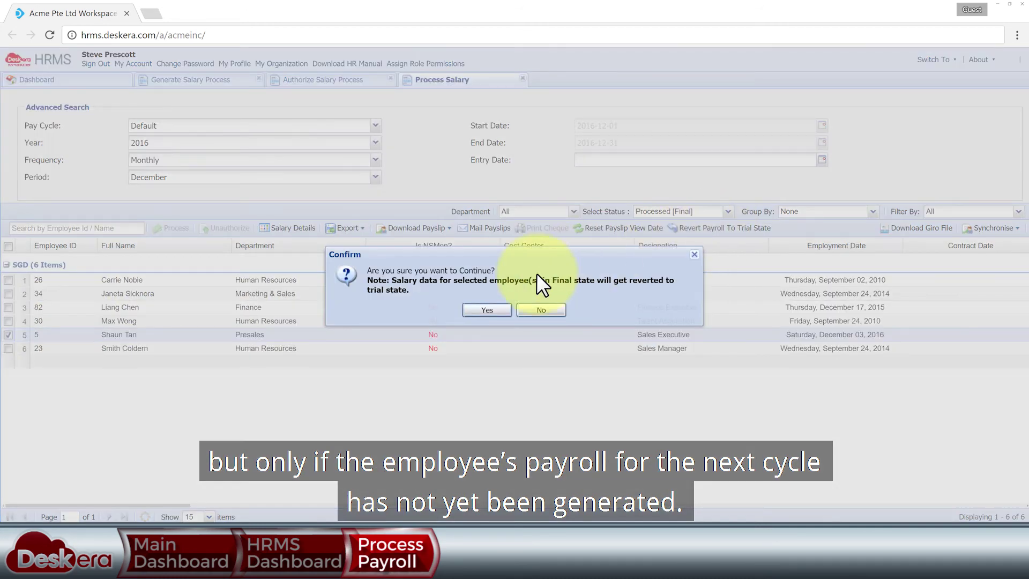
{"action": "left_click", "coordinate": [497, 310]}
{"action": "left_click", "coordinate": [514, 306]}
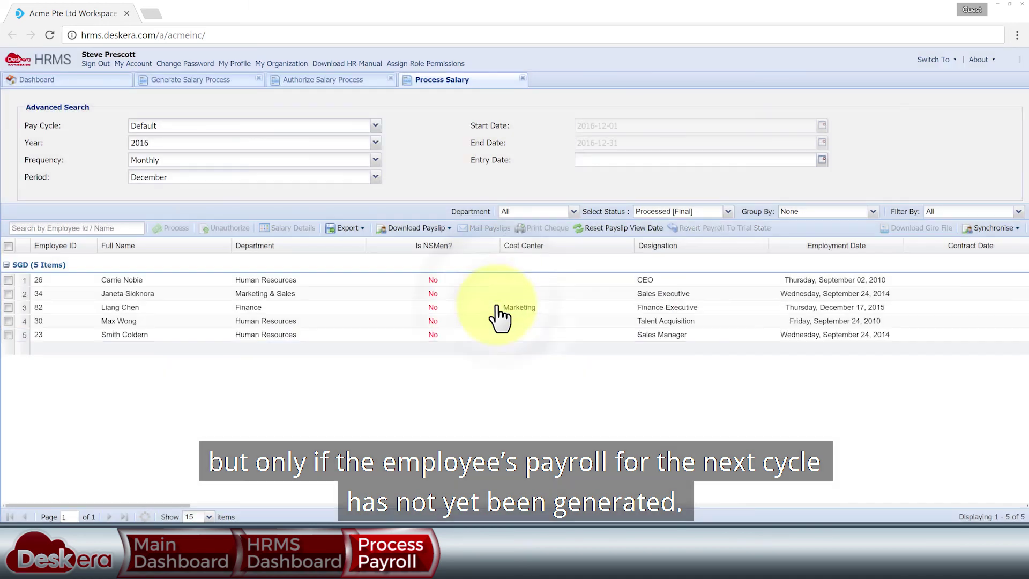
- Unauthorize the employee's Processed [Trial] payroll and return to the dashboard
{"action": "left_click", "coordinate": [728, 212]}
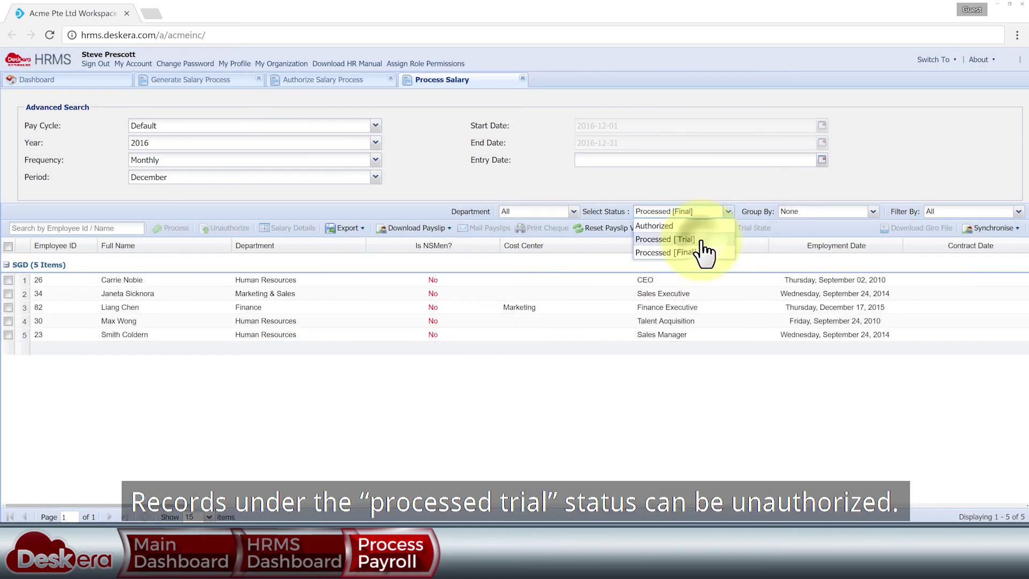
{"action": "left_click", "coordinate": [701, 242]}
{"action": "left_click", "coordinate": [8, 281]}
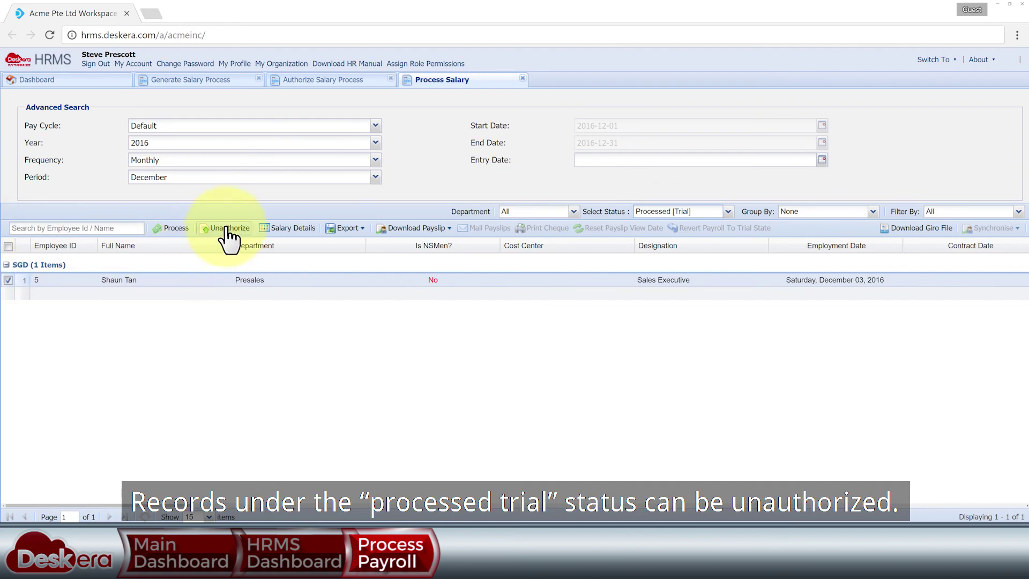
{"action": "left_click", "coordinate": [227, 229]}
{"action": "left_click", "coordinate": [660, 437]}
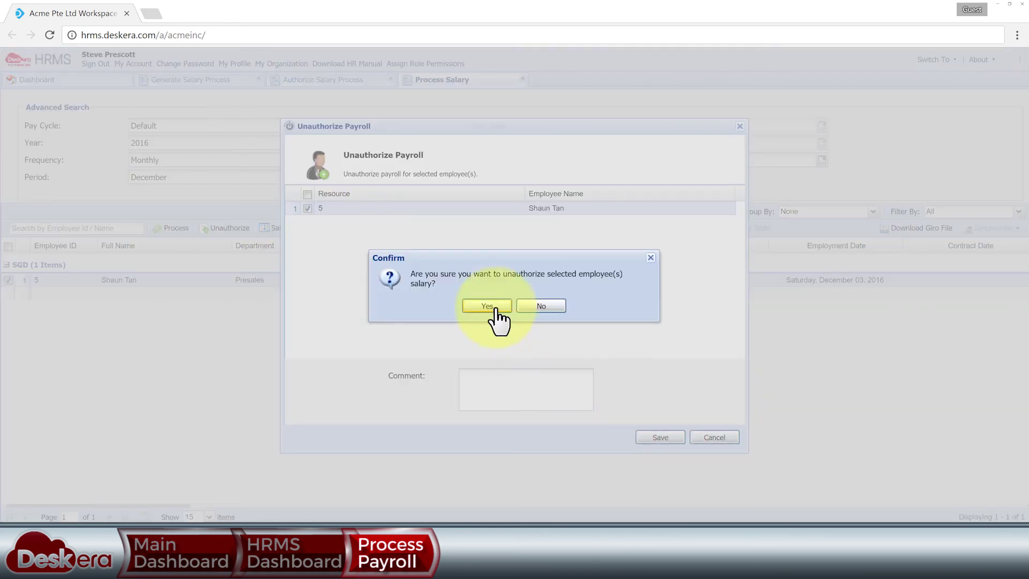
{"action": "left_click", "coordinate": [495, 317]}
{"action": "left_click", "coordinate": [522, 78]}
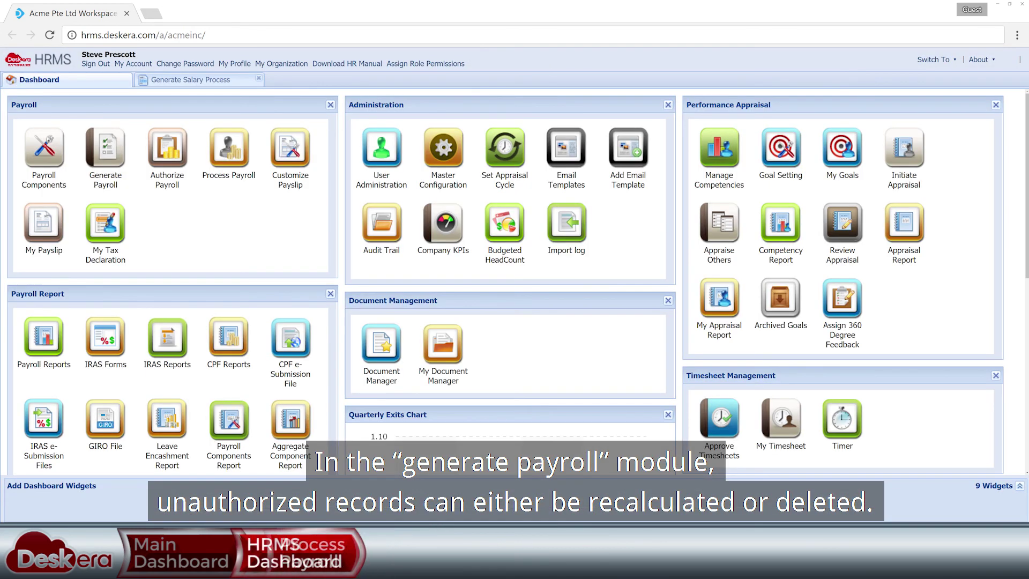
- Recalculate the employee's Unauthorized December salary in Generate Payroll
{"action": "left_click", "coordinate": [110, 185]}
{"action": "left_click", "coordinate": [681, 212]}
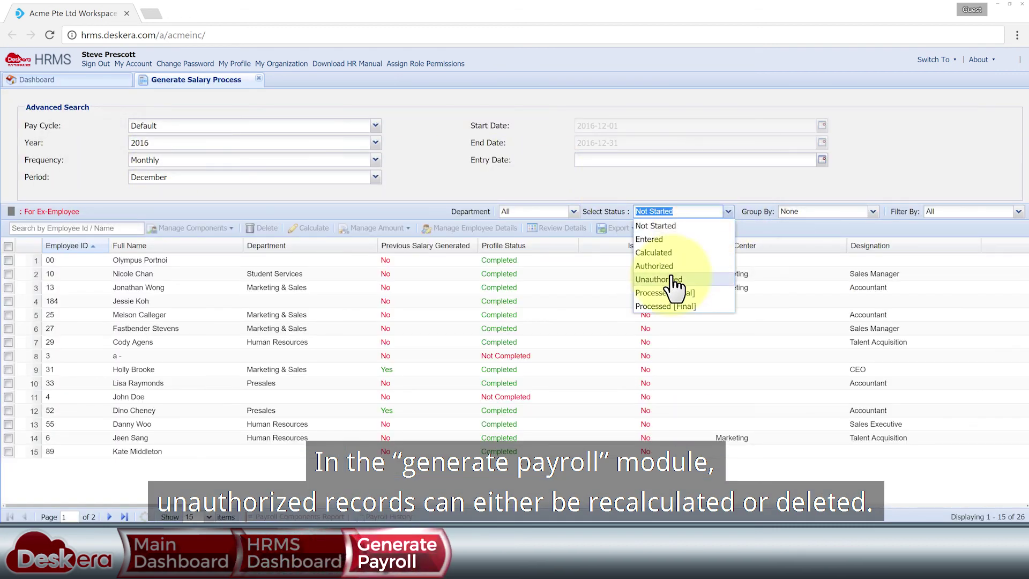
{"action": "left_click", "coordinate": [677, 287]}
{"action": "left_click", "coordinate": [8, 261]}
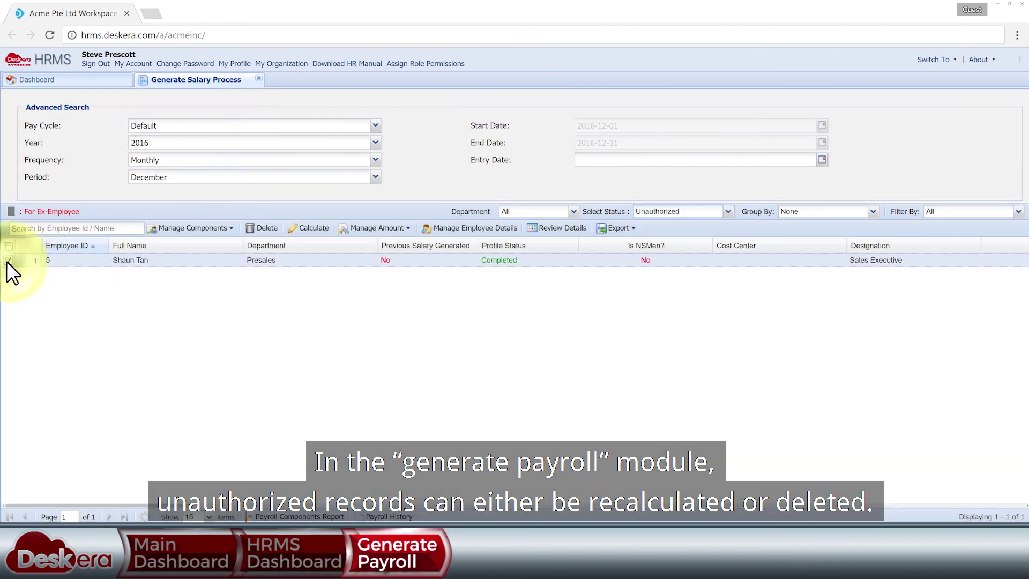
{"action": "left_click", "coordinate": [307, 230]}
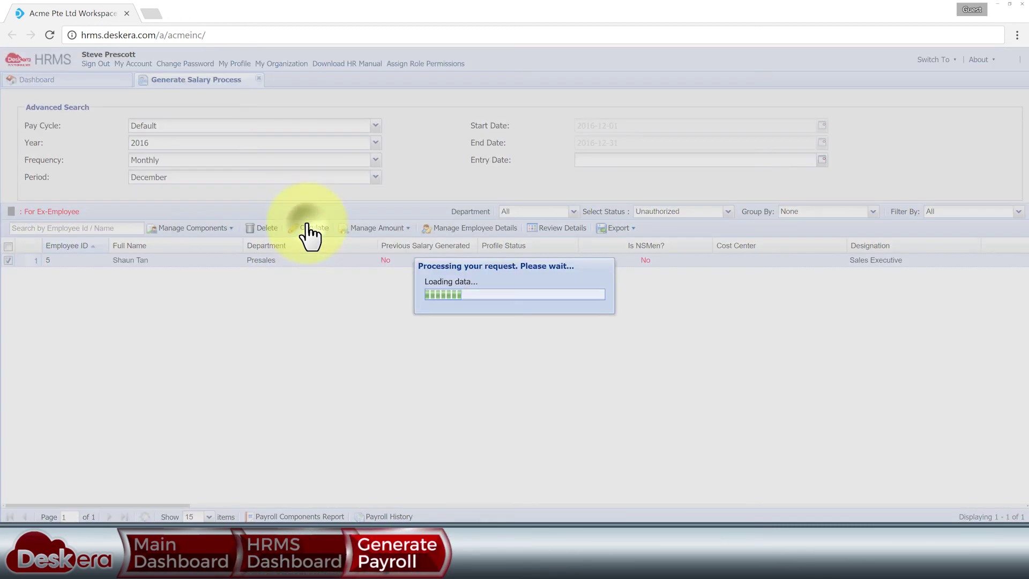
{"action": "left_click", "coordinate": [571, 398]}
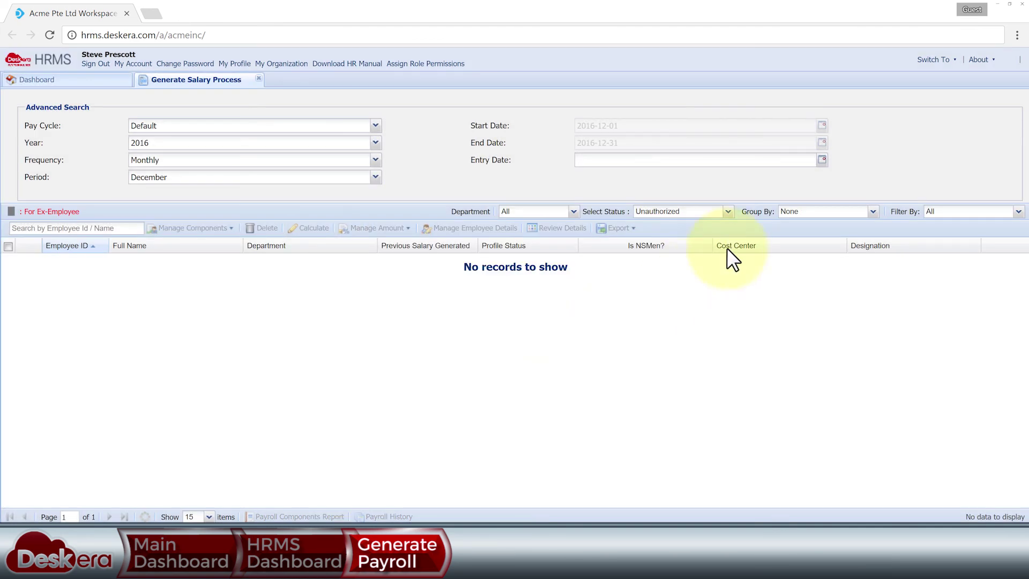
- Delete the employee's Calculated salary record
{"action": "left_click", "coordinate": [728, 212]}
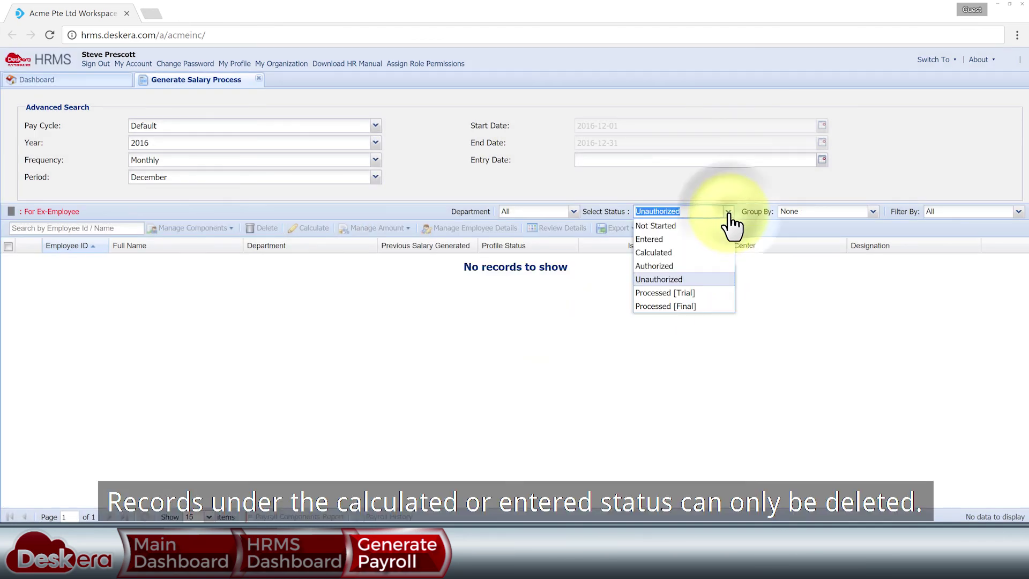
{"action": "left_click", "coordinate": [659, 252]}
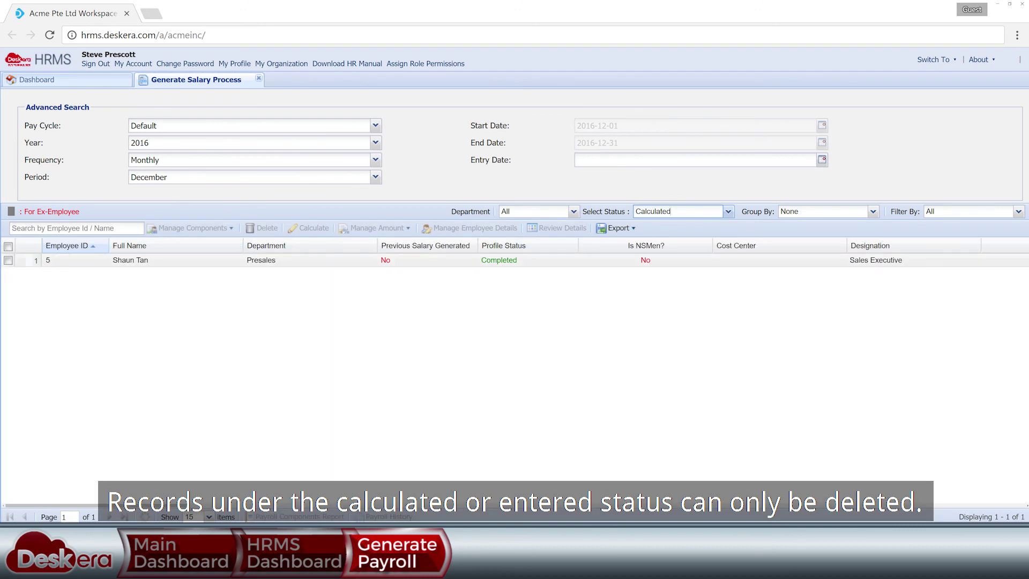
{"action": "left_click", "coordinate": [8, 260]}
{"action": "left_click", "coordinate": [263, 228]}
{"action": "left_click", "coordinate": [487, 306]}
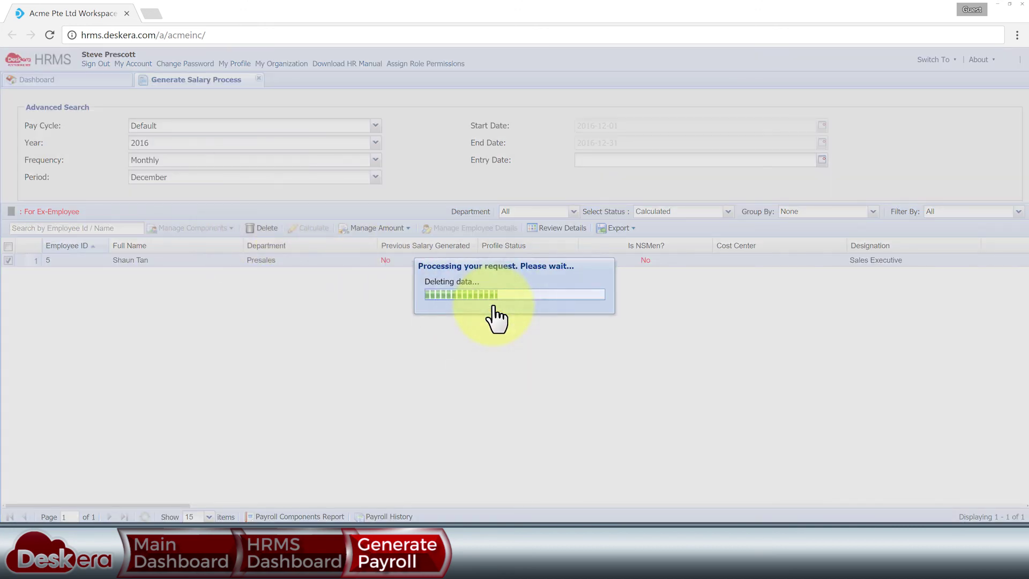
- Confirm the employee now appears under Not Started, then close Generate Payroll
{"action": "left_click", "coordinate": [728, 211]}
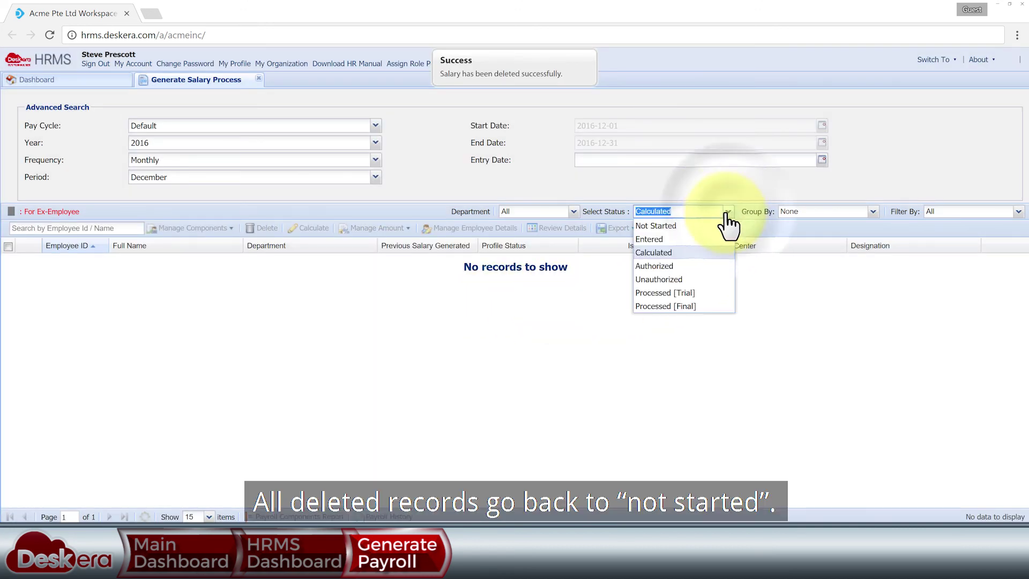
{"action": "left_click", "coordinate": [705, 225]}
{"action": "left_click", "coordinate": [102, 228]}
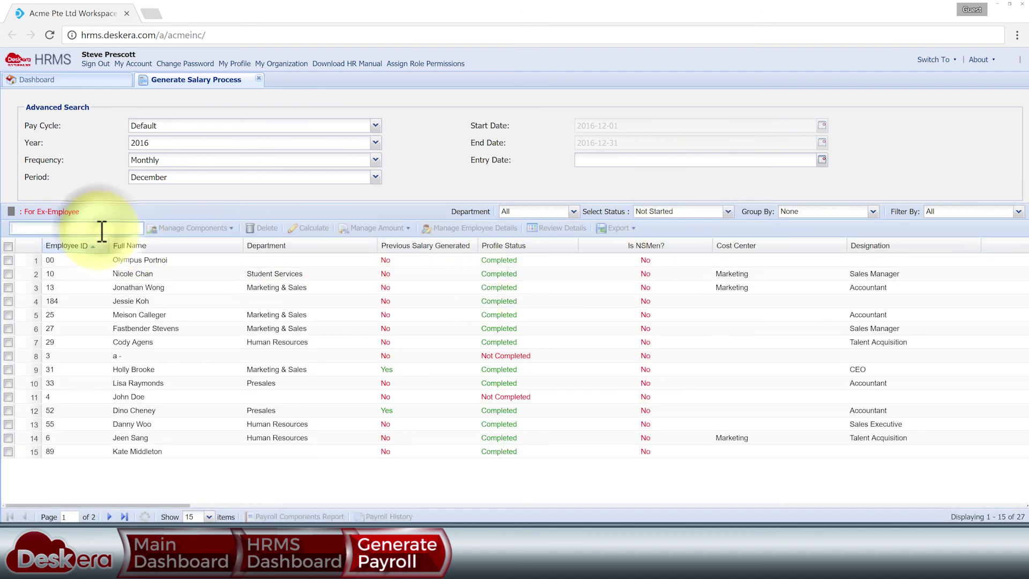
{"action": "type", "text": "shaun"}
{"action": "left_click", "coordinate": [117, 259]}
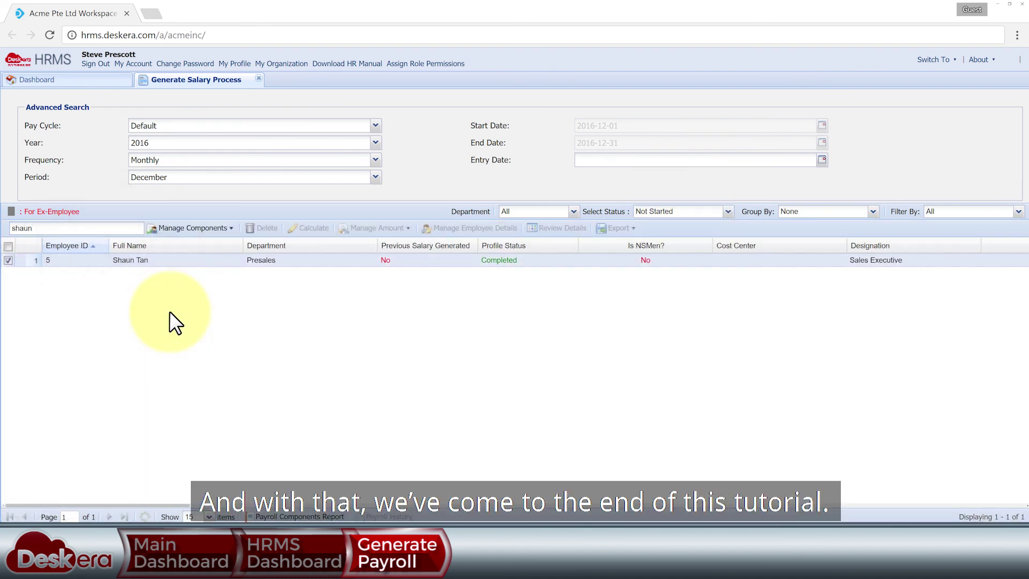
{"action": "left_click", "coordinate": [258, 79]}
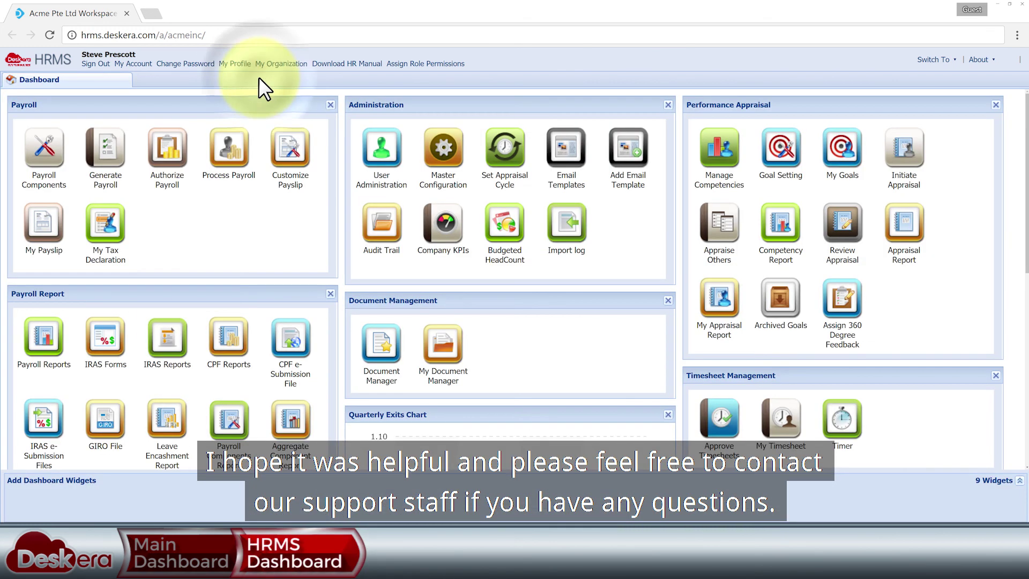